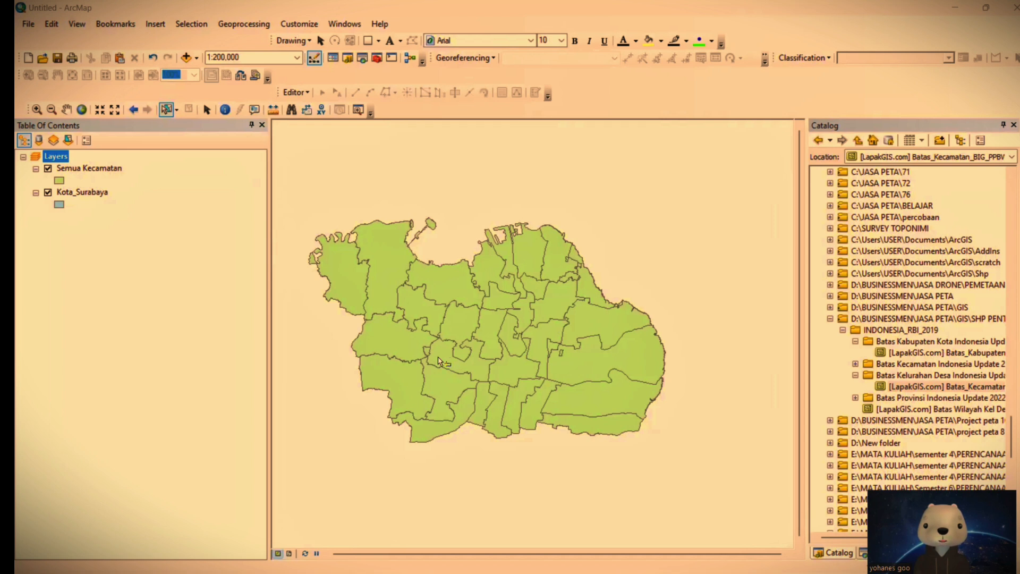
left_click_drag(292, 188, 710, 484)
left_click(693, 491)
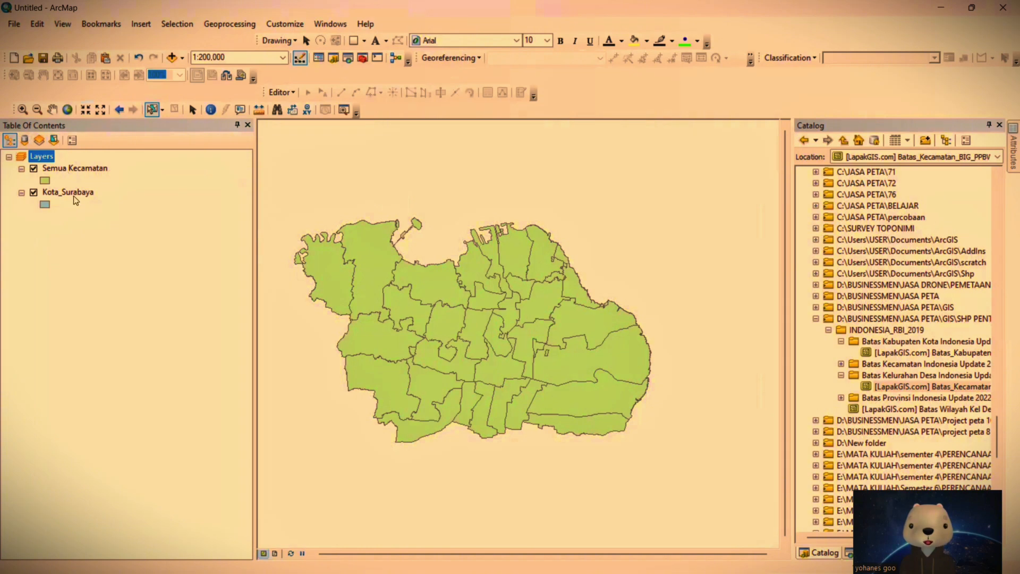
Step: Hide the Semua Kecamatan layer and move the Kota_Surabaya layer above it in the layer order
left_click(34, 191)
left_click(33, 169)
left_click(34, 191)
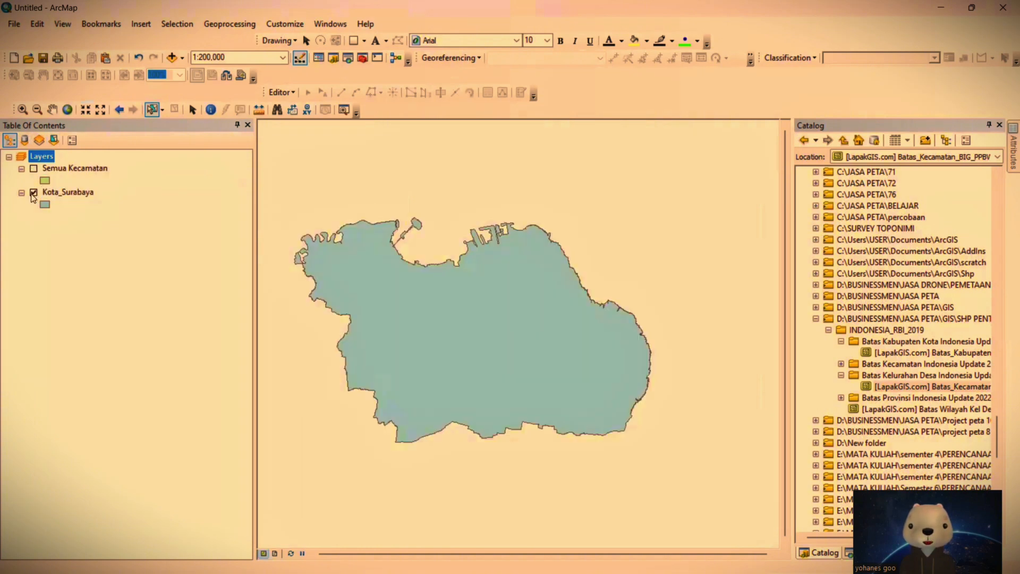
left_click_drag(62, 192, 85, 158)
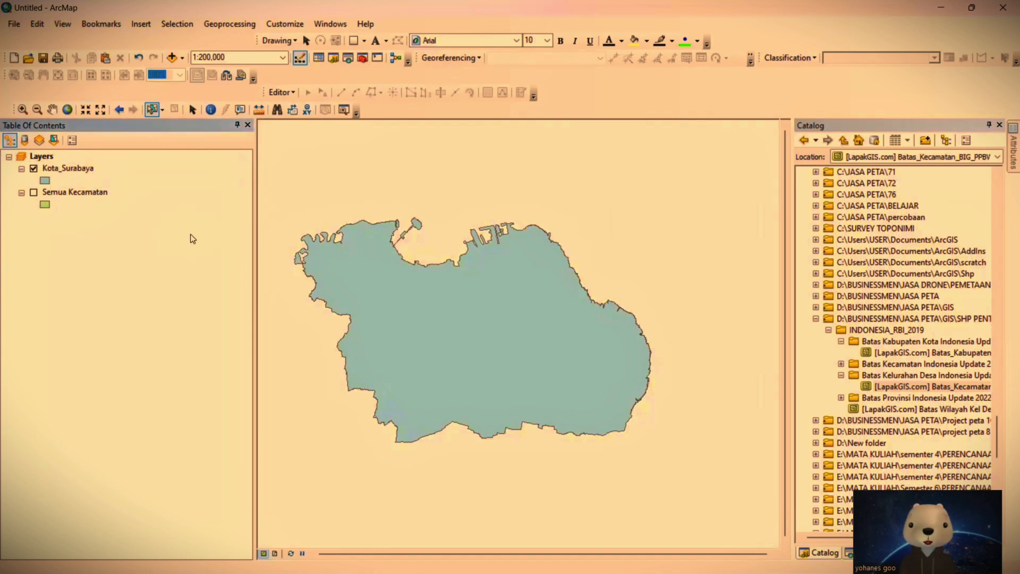
left_click_drag(388, 300, 443, 289)
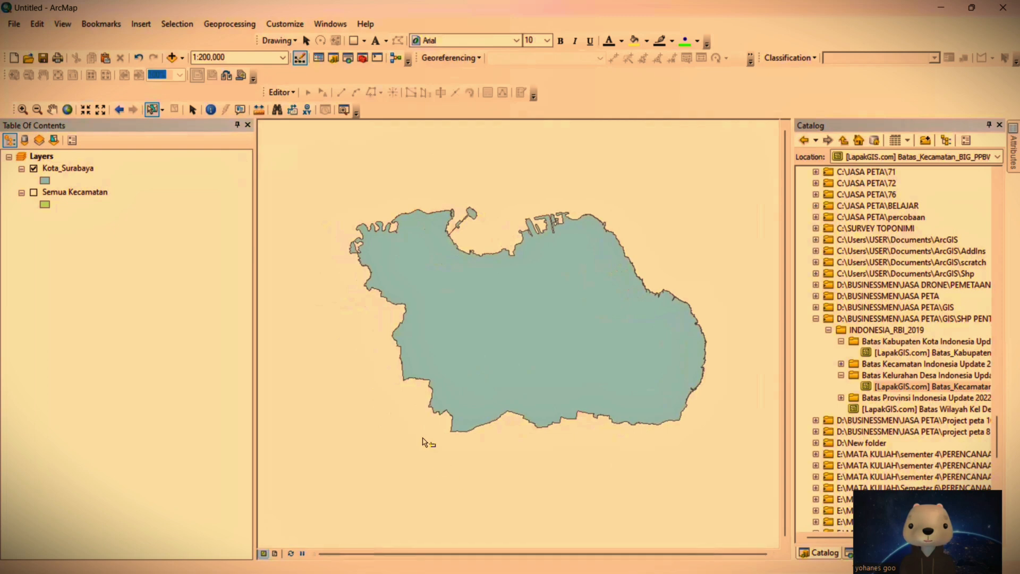
Step: Switch to the Edge browser, search for "inarisk bnpb" in a new tab and open the BNPB - inaRISK website
key("super")
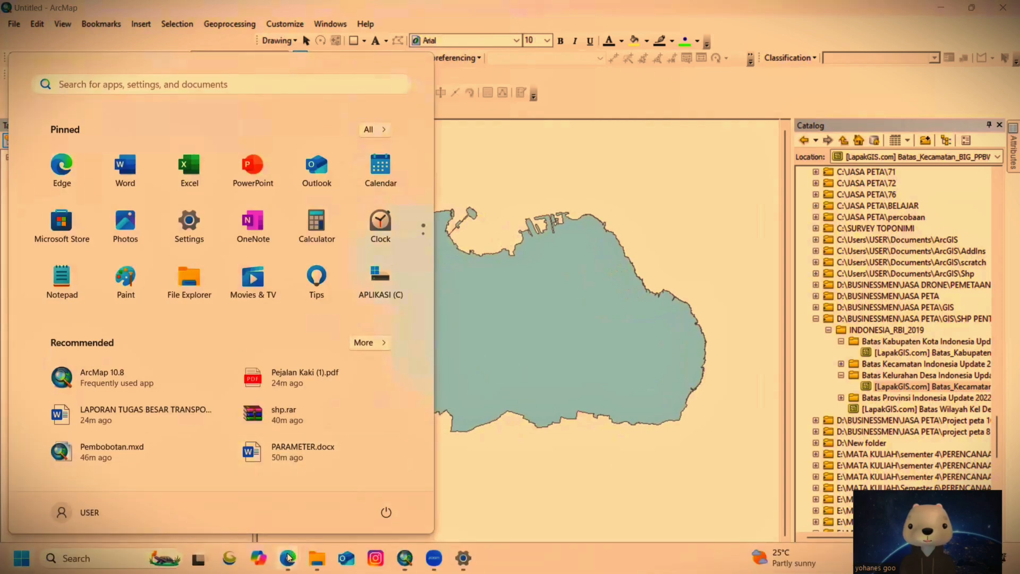
mouse_move(287, 556)
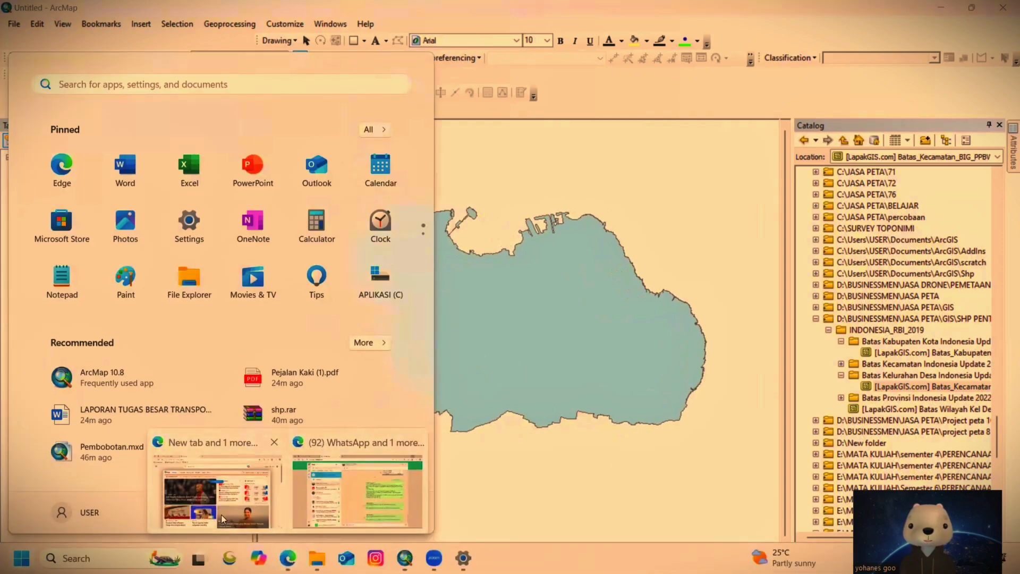
left_click(222, 518)
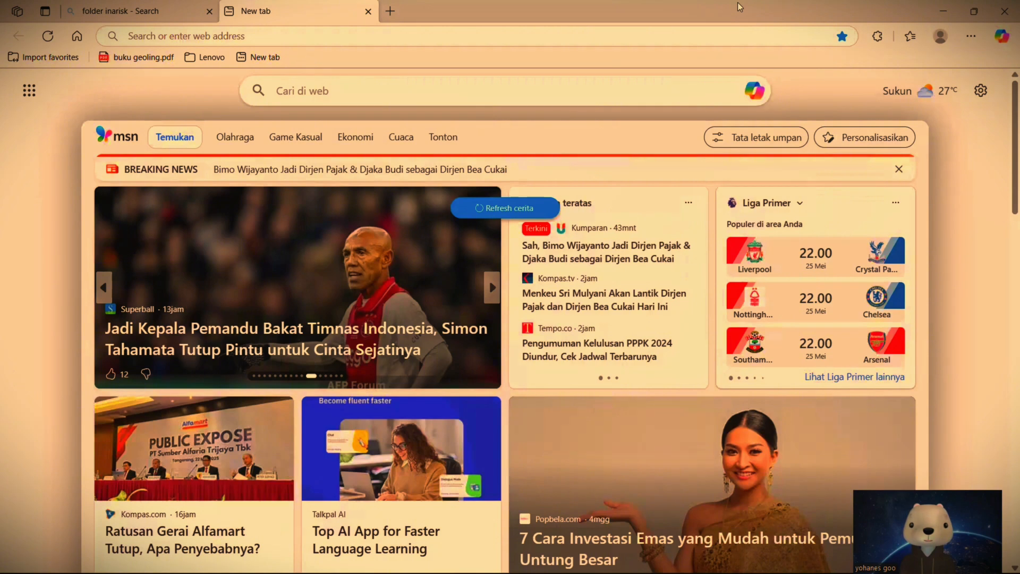
key("ctrl+t")
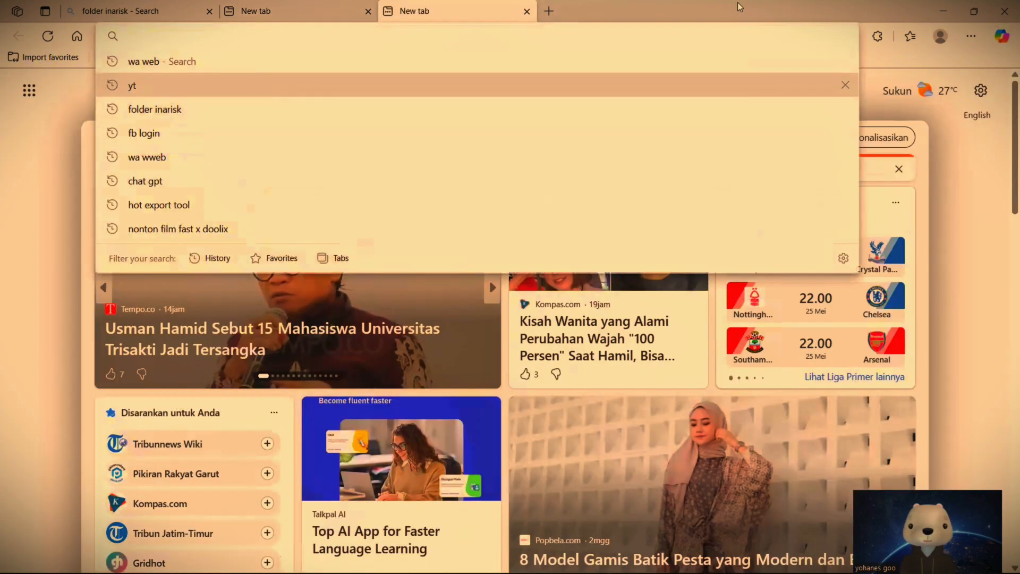
type("ina")
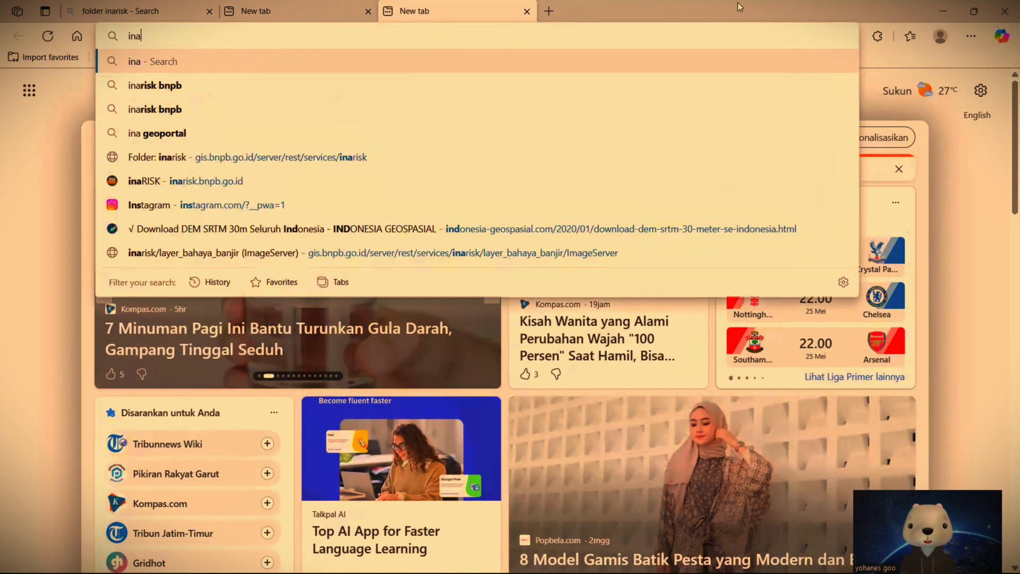
type("risk")
key("Return")
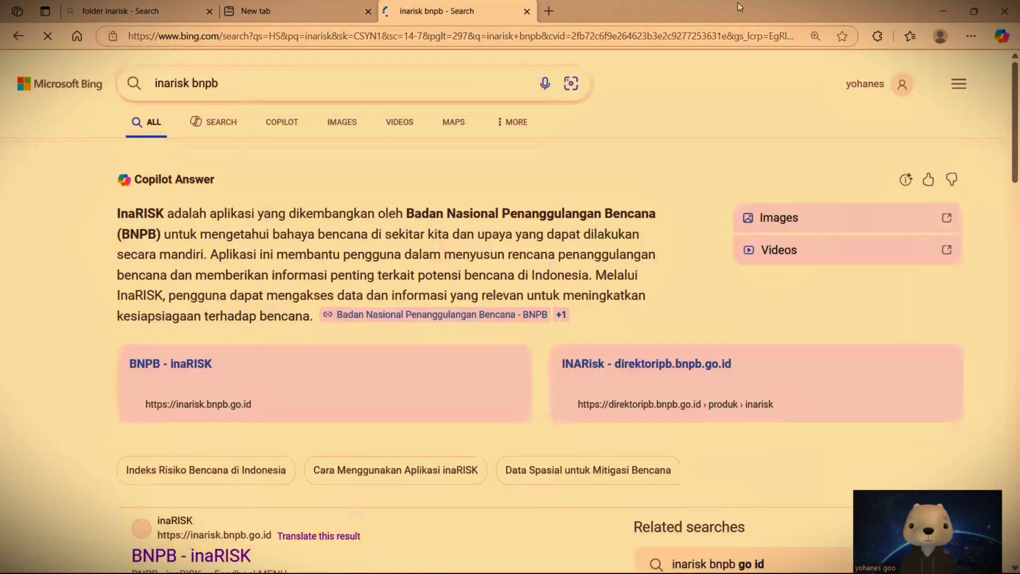
scroll(239, 319, "down", 3)
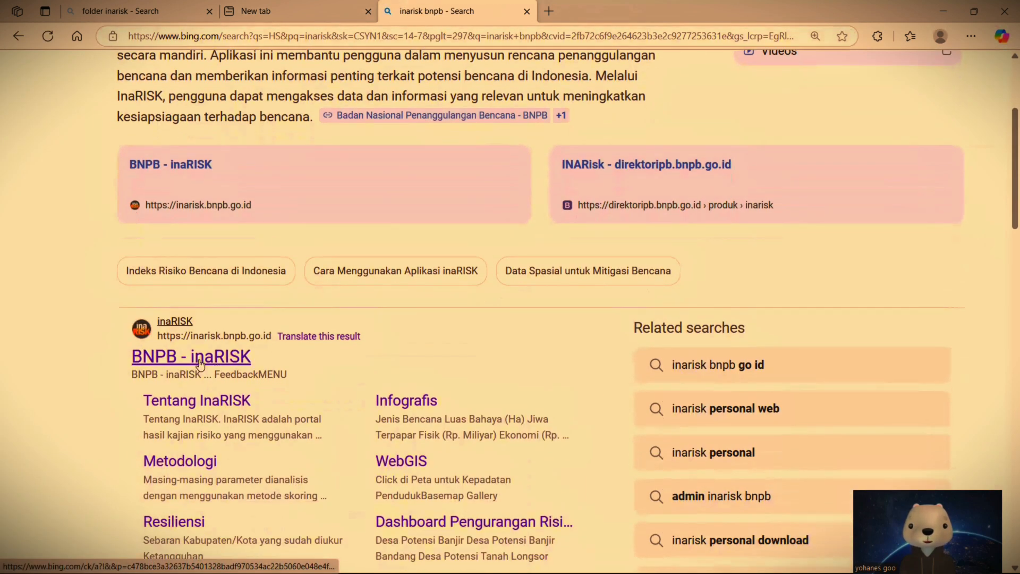
left_click(200, 364)
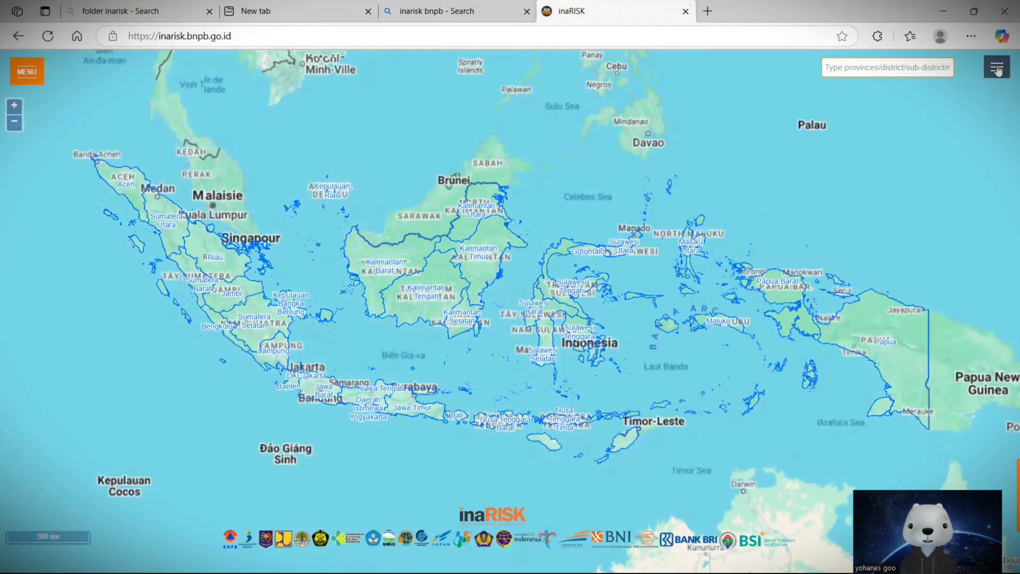
Step: Apply the Banjir layer with the Bahaya assessment to the inaRISK map
left_click(998, 72)
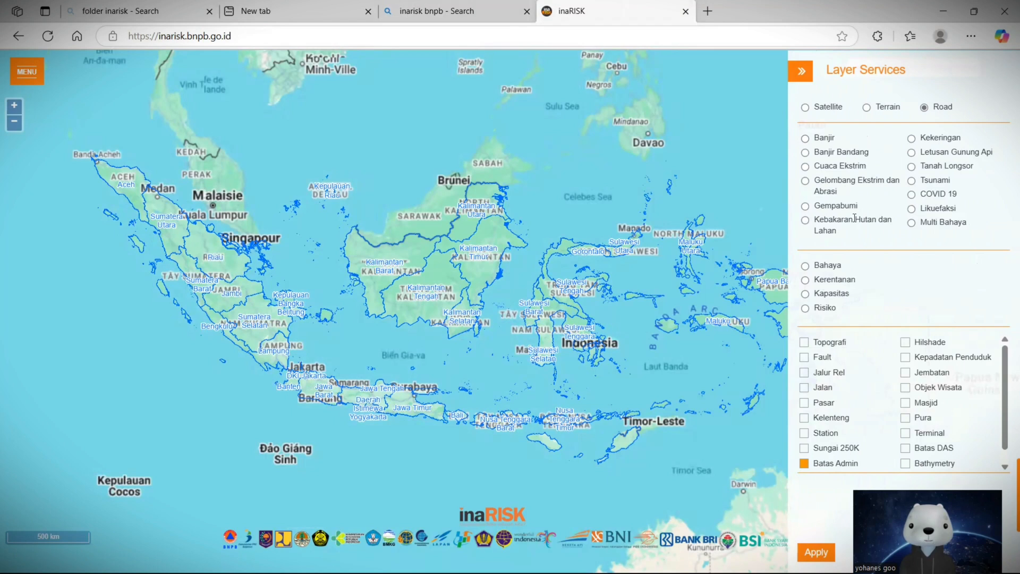
left_click(804, 138)
left_click(805, 267)
left_click(816, 552)
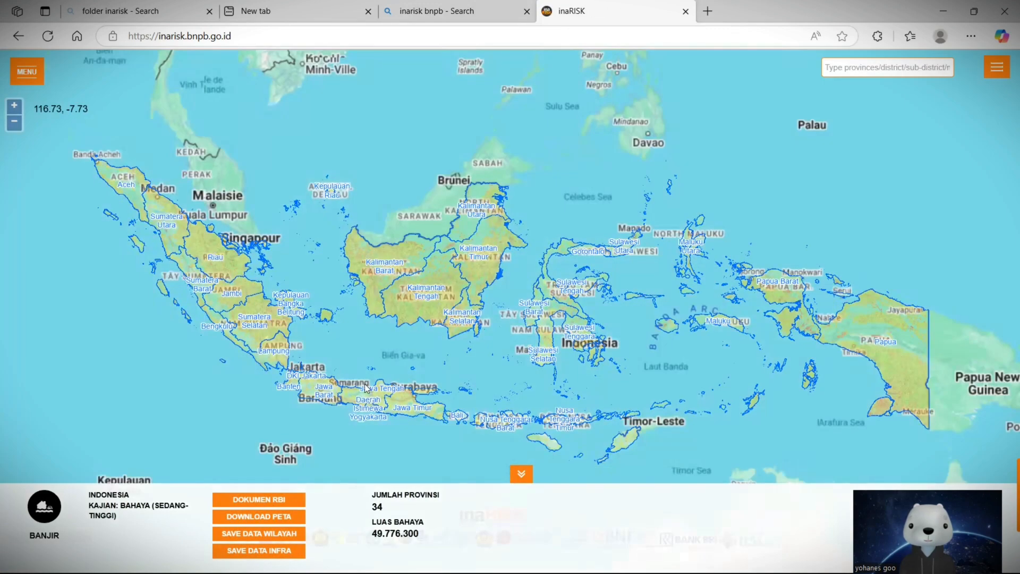
Step: Examine the flood hazard index on the map around Surabaya, East Java and the rest of Java
scroll(363, 383, "up", 1)
scroll(544, 241, "up", 1)
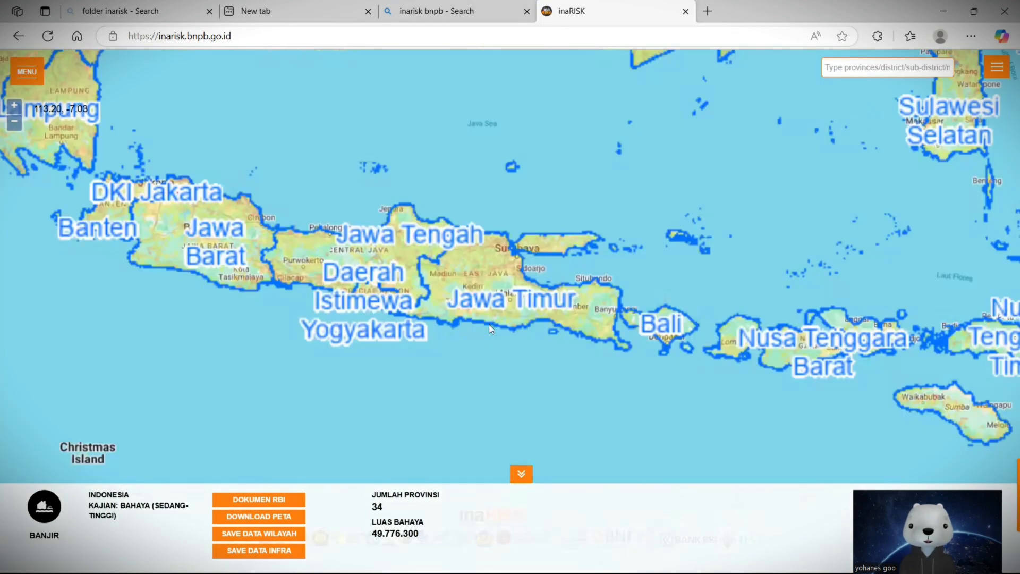
scroll(415, 271, "up", 2)
scroll(361, 262, "up", 1)
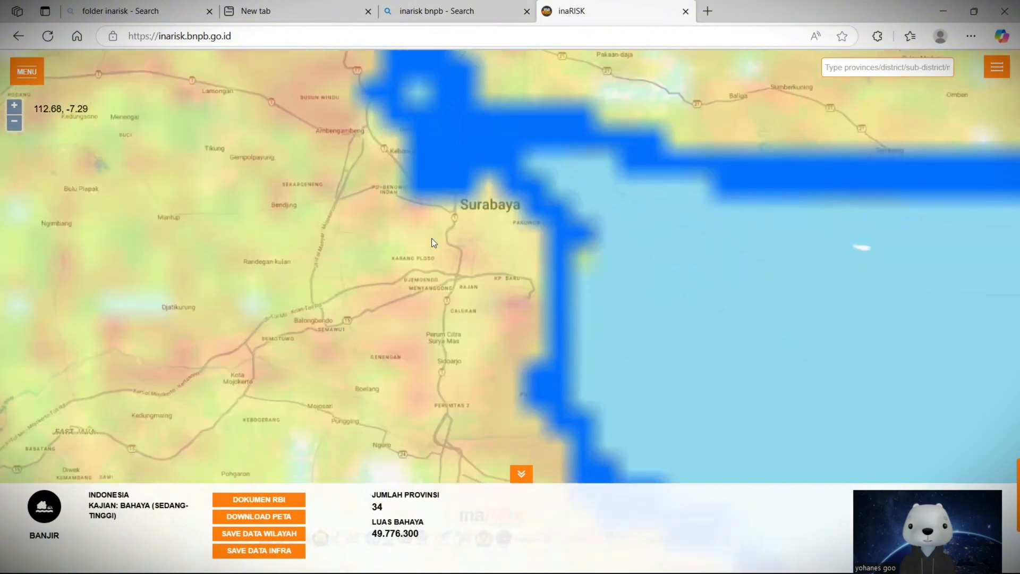
scroll(431, 238, "down", 1)
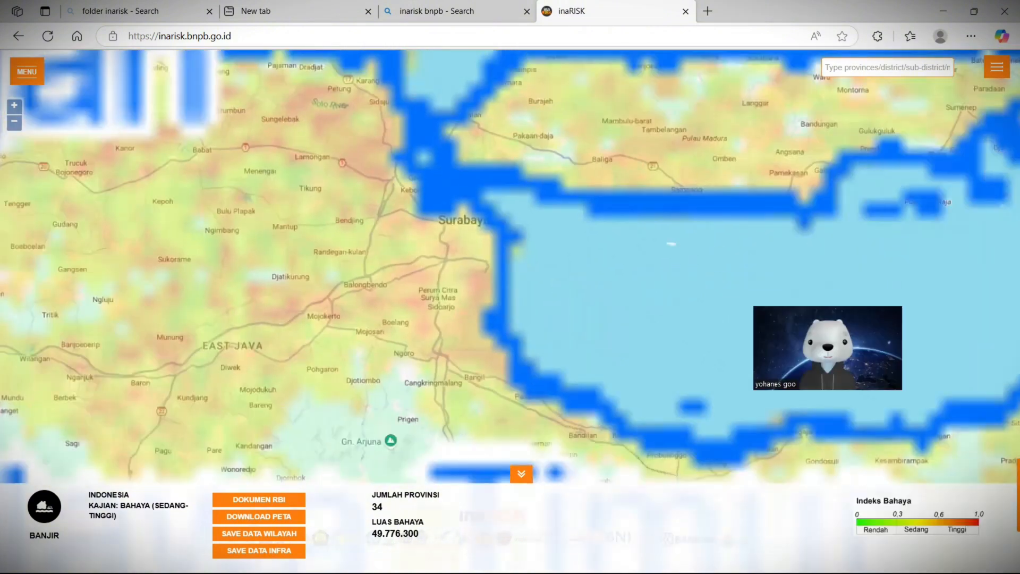
left_click_drag(347, 287, 416, 339)
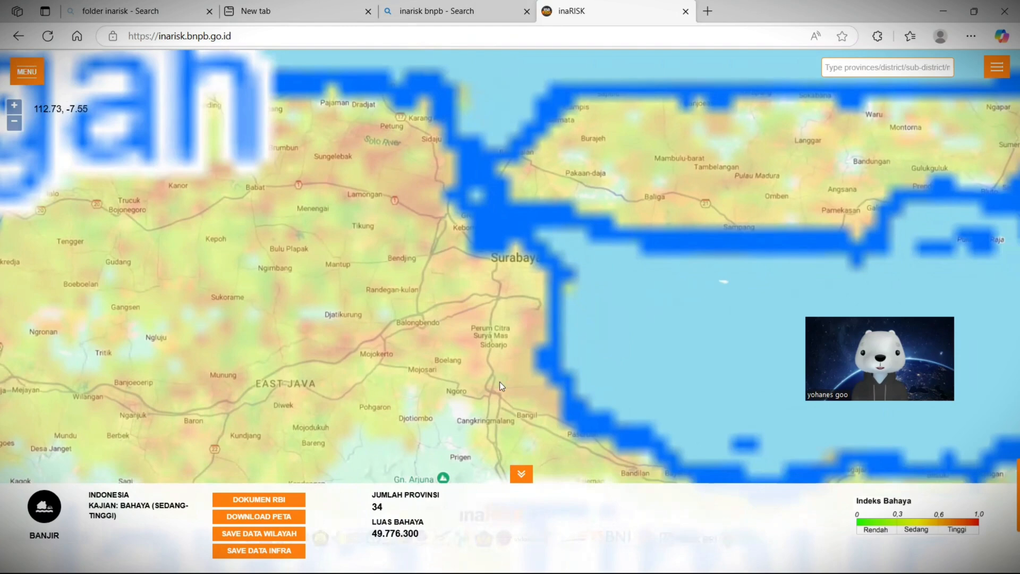
left_click_drag(499, 381, 543, 415)
scroll(542, 416, "up", 1)
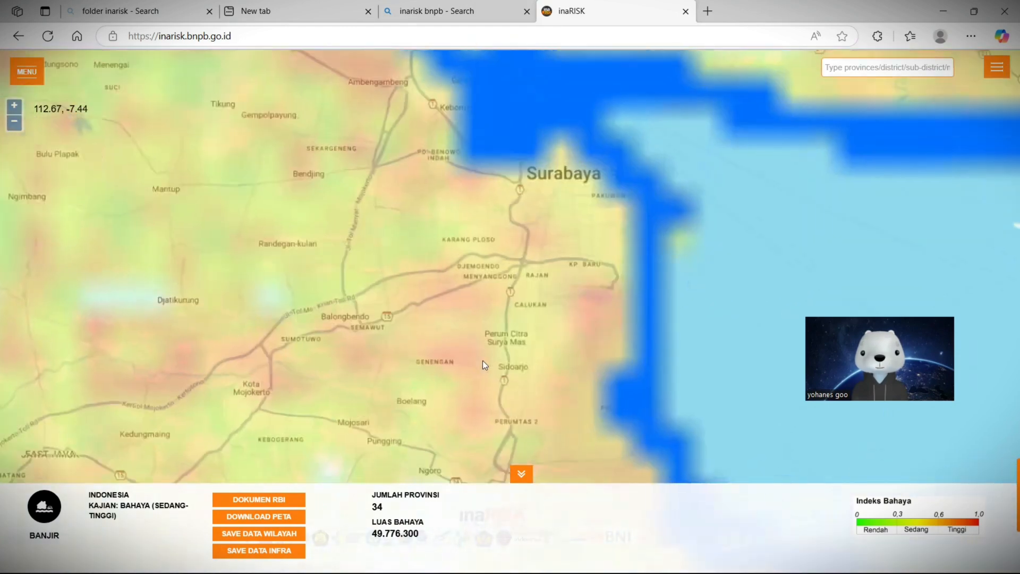
scroll(482, 360, "down", 1)
left_click_drag(472, 309, 523, 402)
scroll(523, 401, "down", 2)
left_click_drag(437, 363, 625, 409)
scroll(625, 409, "down", 3)
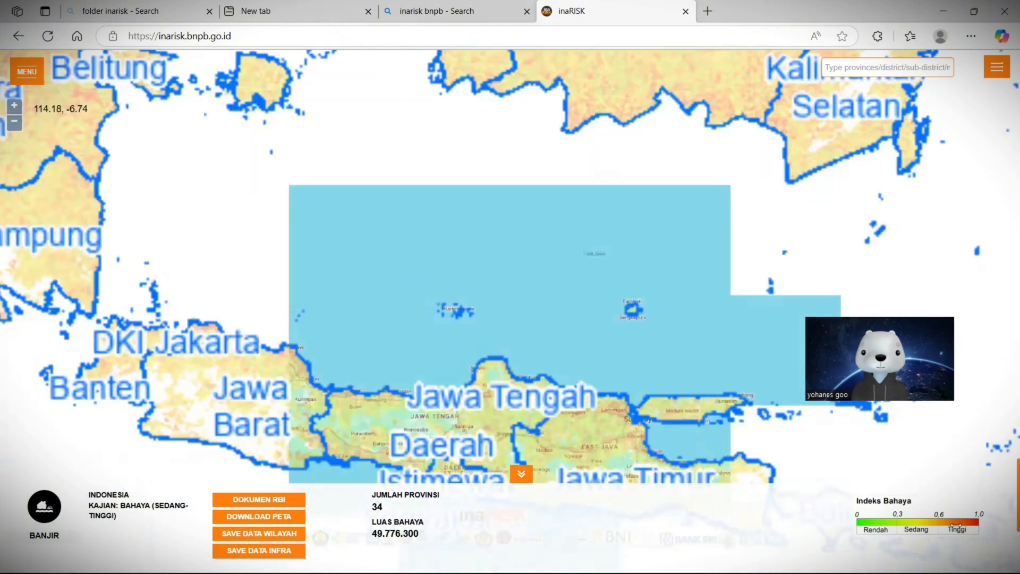
left_click_drag(796, 365, 473, 277)
scroll(473, 277, "down", 1)
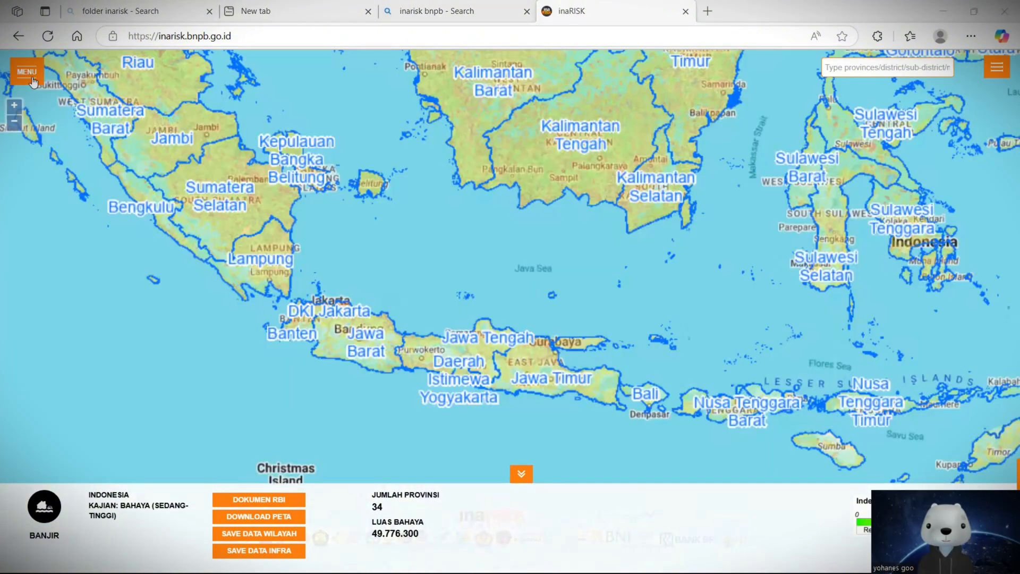
Step: Open inaRISK's GIS Services directory and go to the inarisk/INDEKS_BAHAYA_BANJIR ImageServer page
left_click(32, 77)
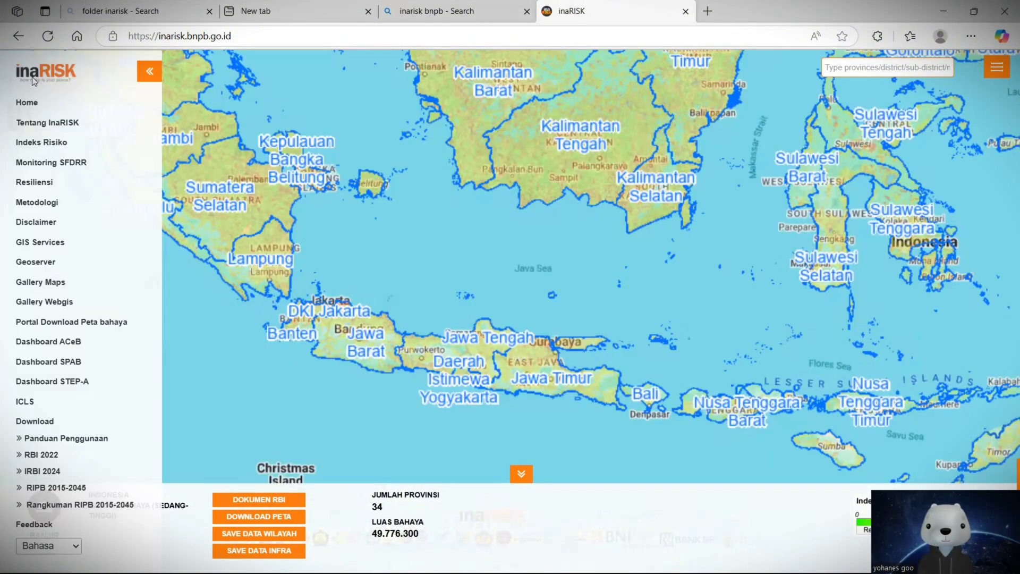
left_click(42, 245)
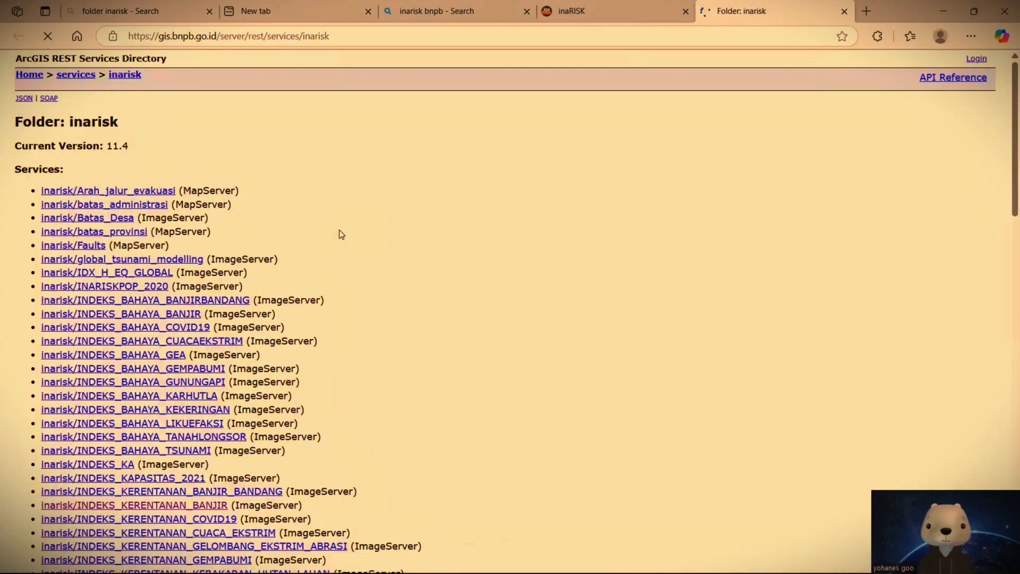
scroll(226, 231, "down", 1)
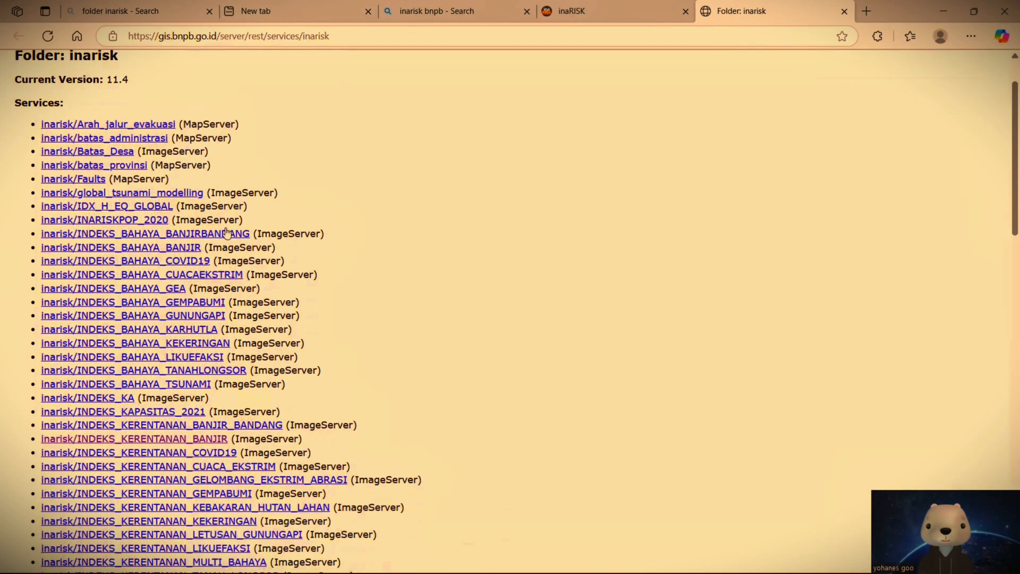
scroll(226, 232, "down", 3)
scroll(197, 253, "up", 4)
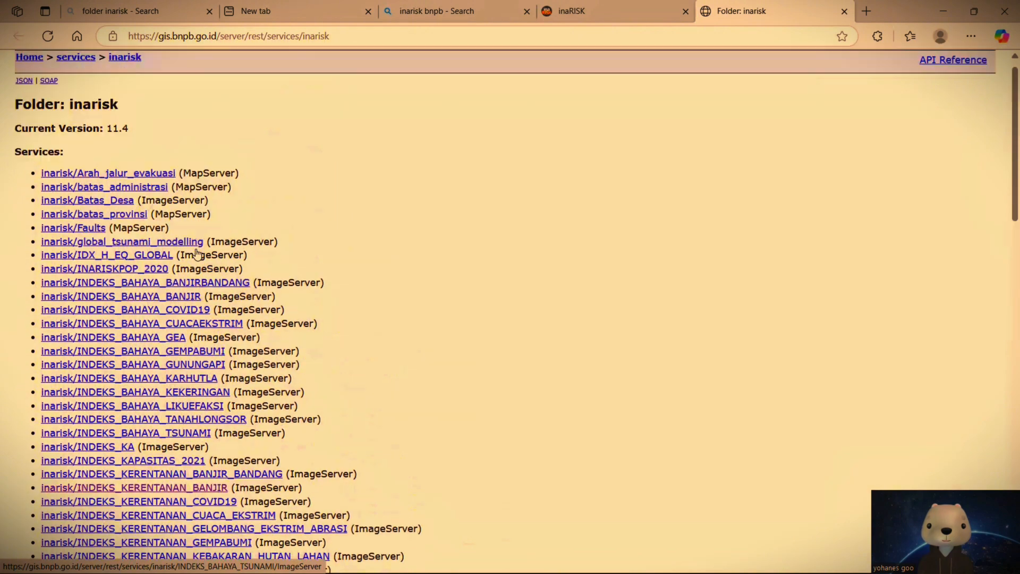
scroll(197, 253, "down", 15)
scroll(187, 273, "down", 5)
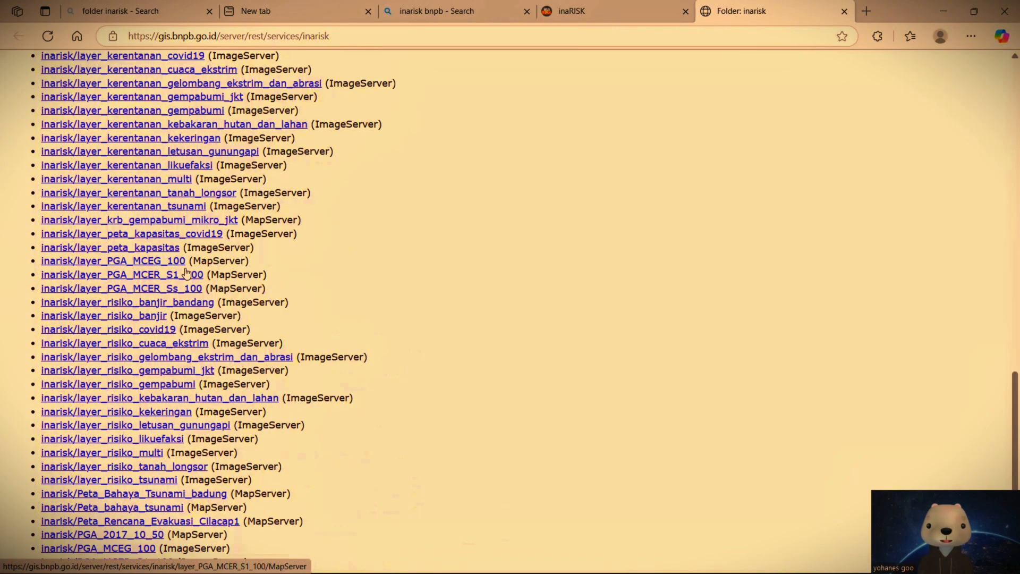
scroll(186, 273, "down", 1)
scroll(183, 261, "up", 6)
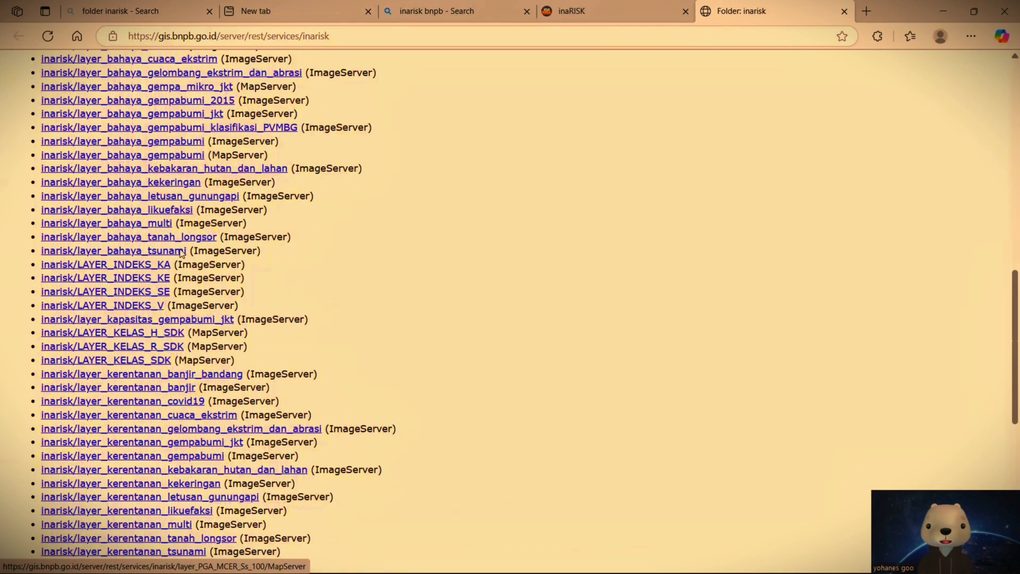
scroll(182, 253, "up", 11)
right_click(192, 201)
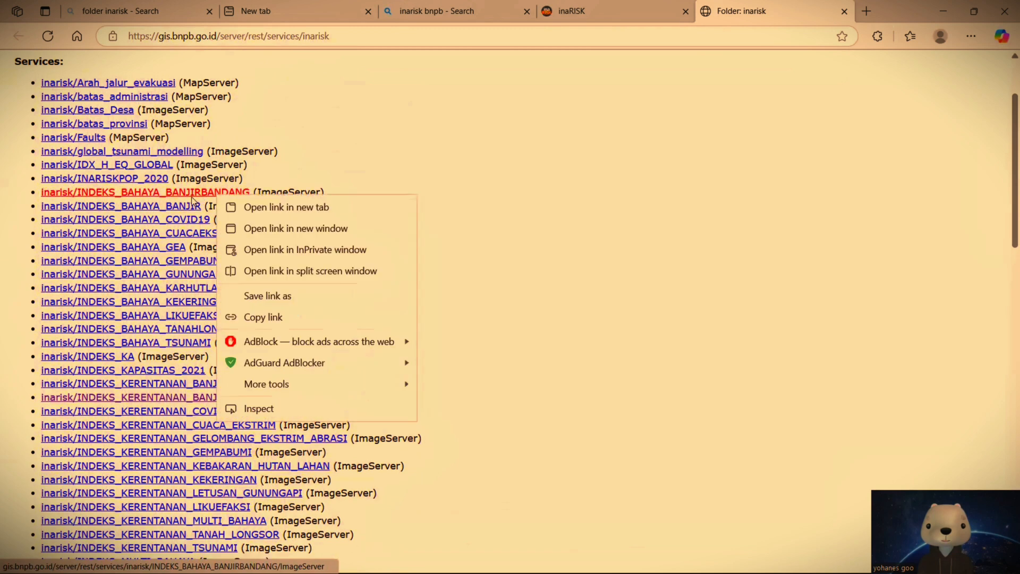
left_click(181, 207)
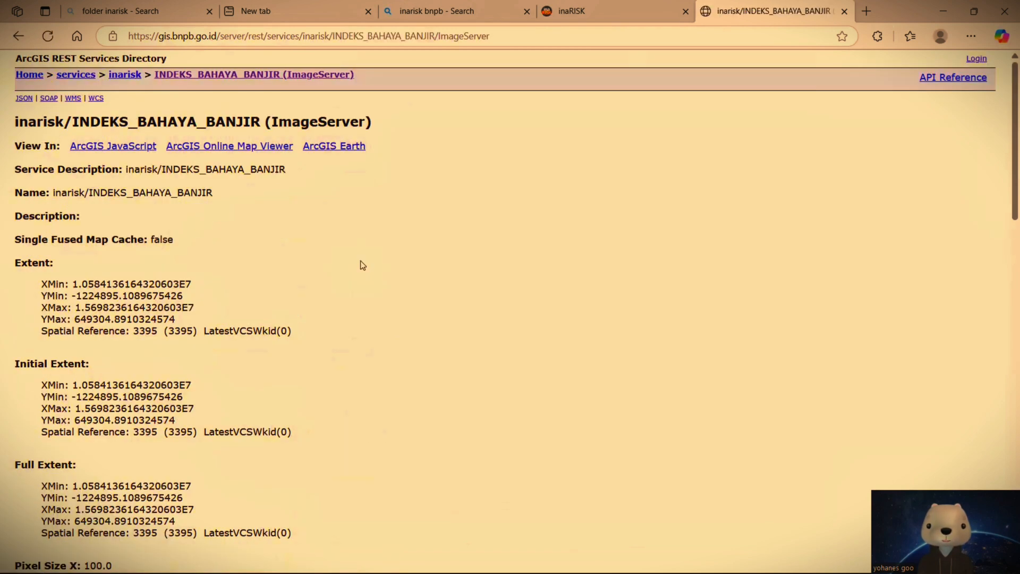
Step: Open the INDEKS_BAHAYA_BANJIR service in the ArcGIS Online Map Viewer
scroll(72, 345, "down", 1)
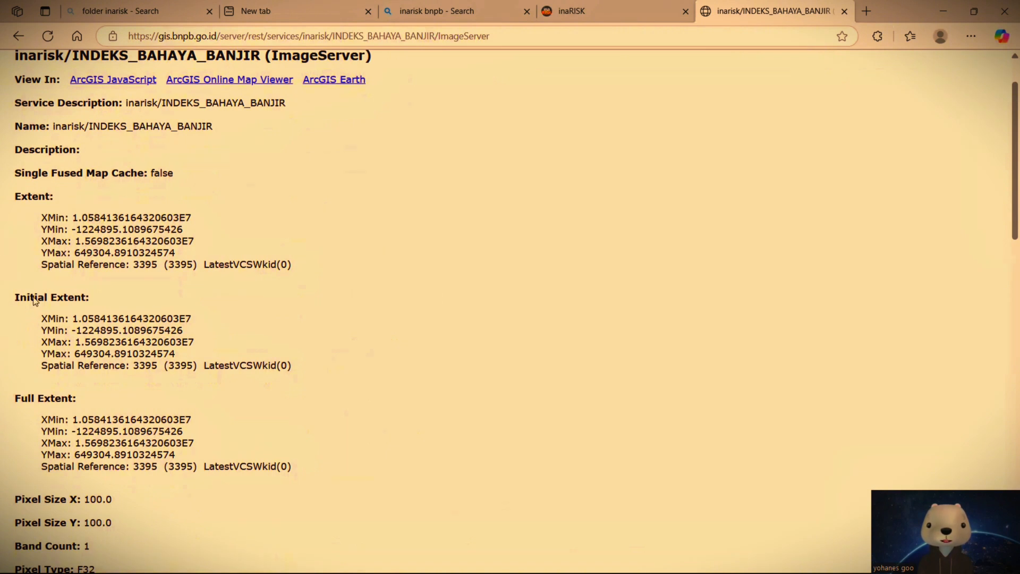
scroll(139, 486, "up", 1)
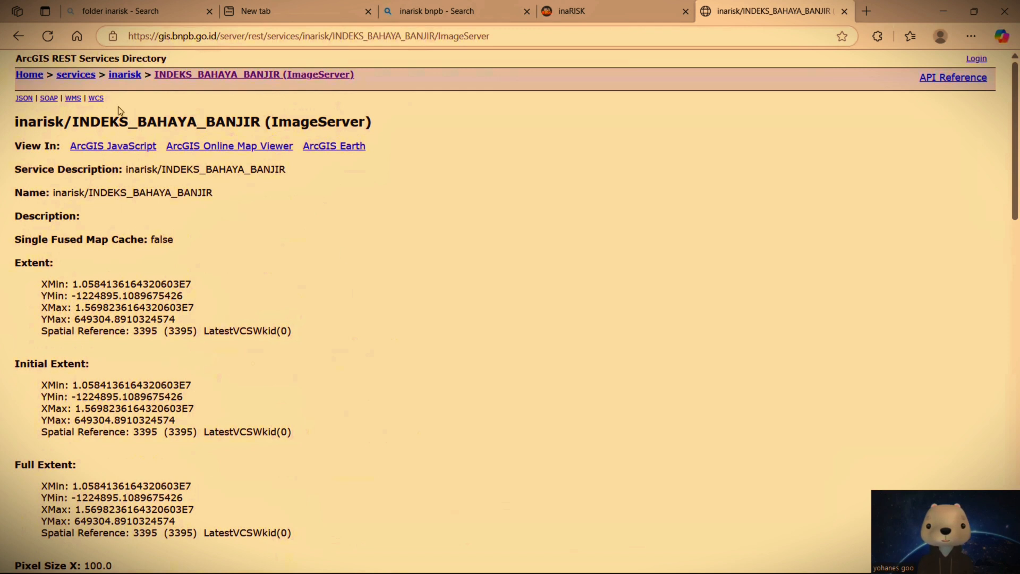
left_click_drag(18, 144, 57, 149)
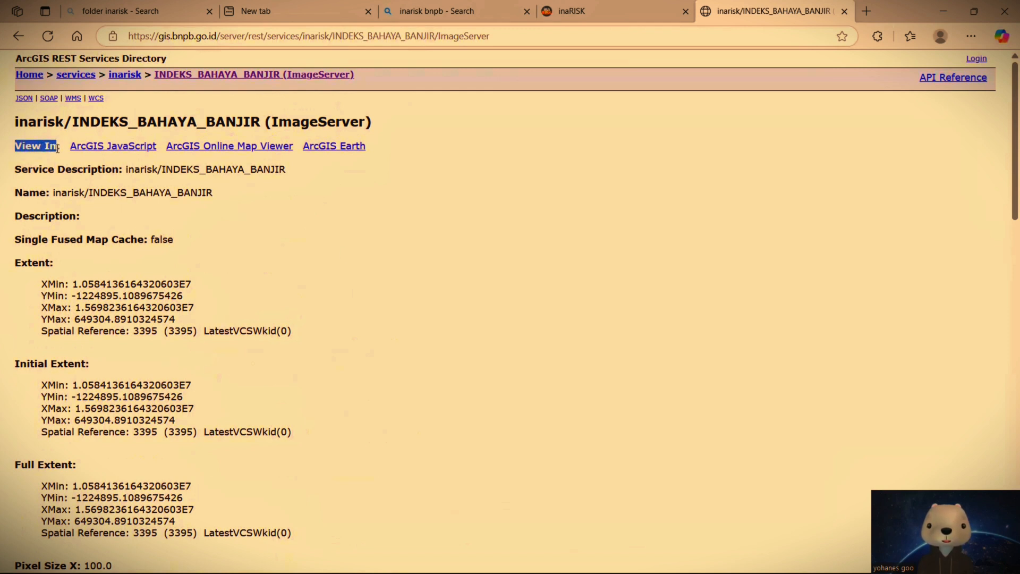
left_click(337, 214)
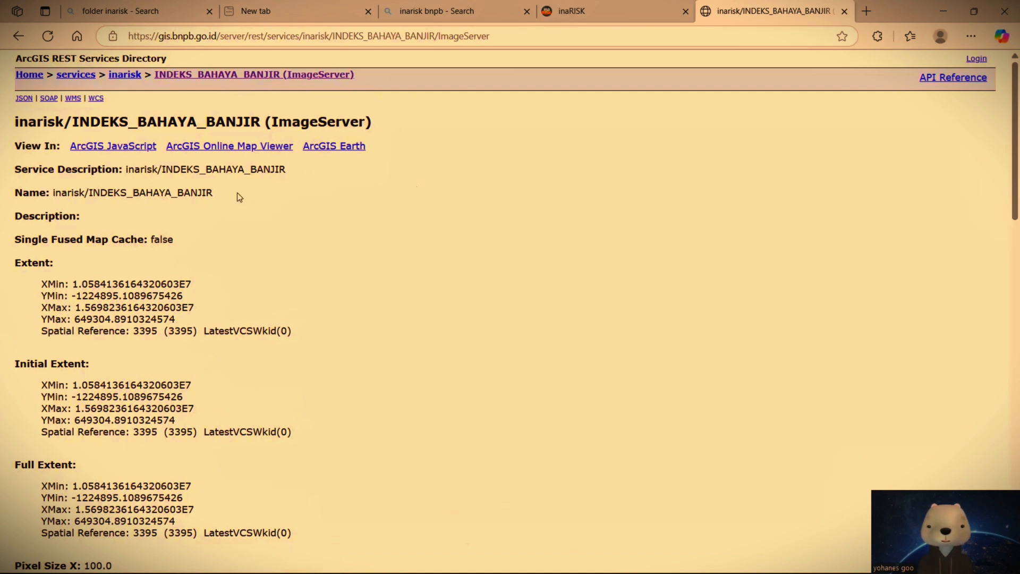
left_click(226, 152)
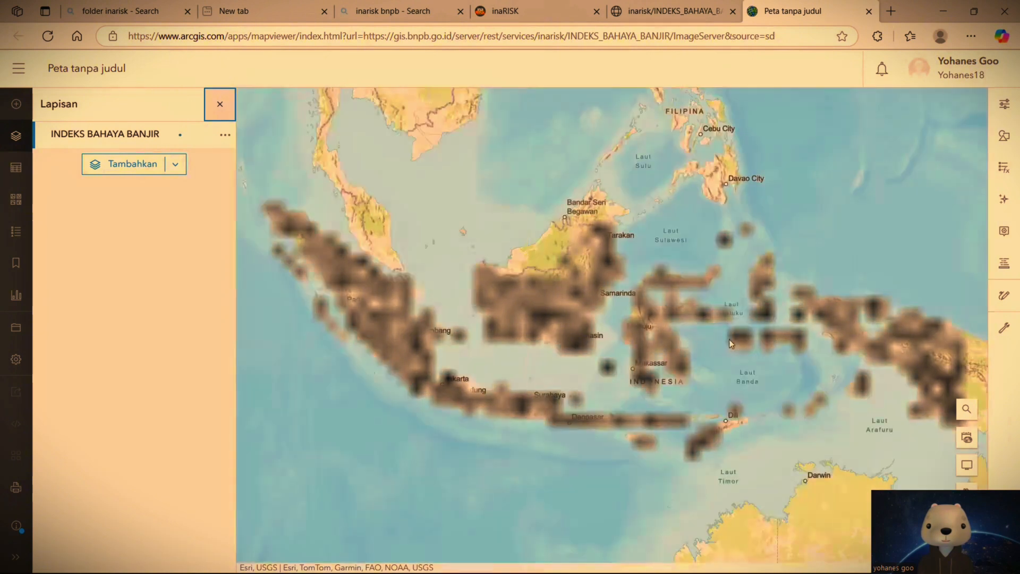
left_click(550, 309)
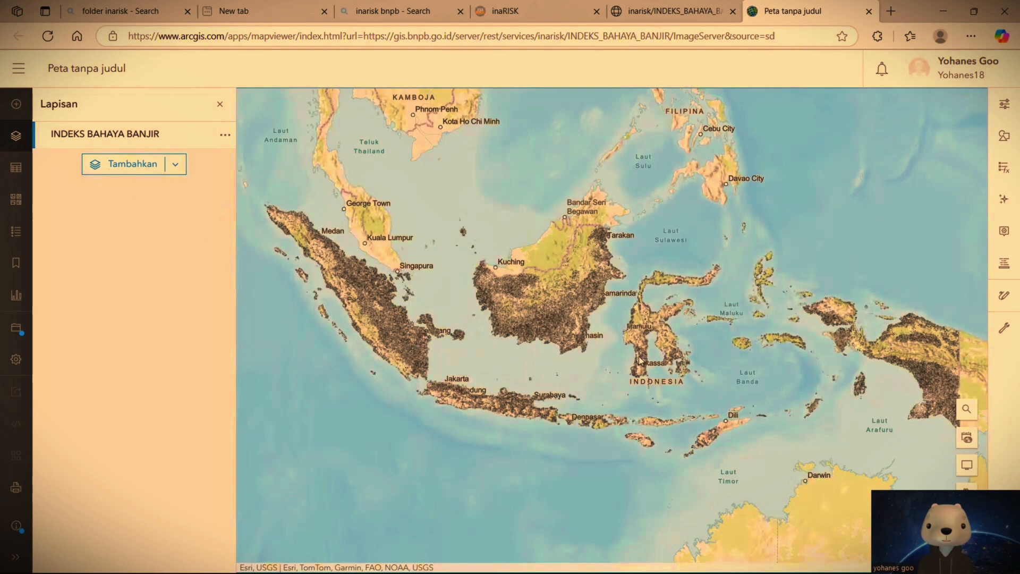
Step: Display the properties of the INDEKS BAHAYA BANJIR layer
left_click_drag(568, 332, 535, 302)
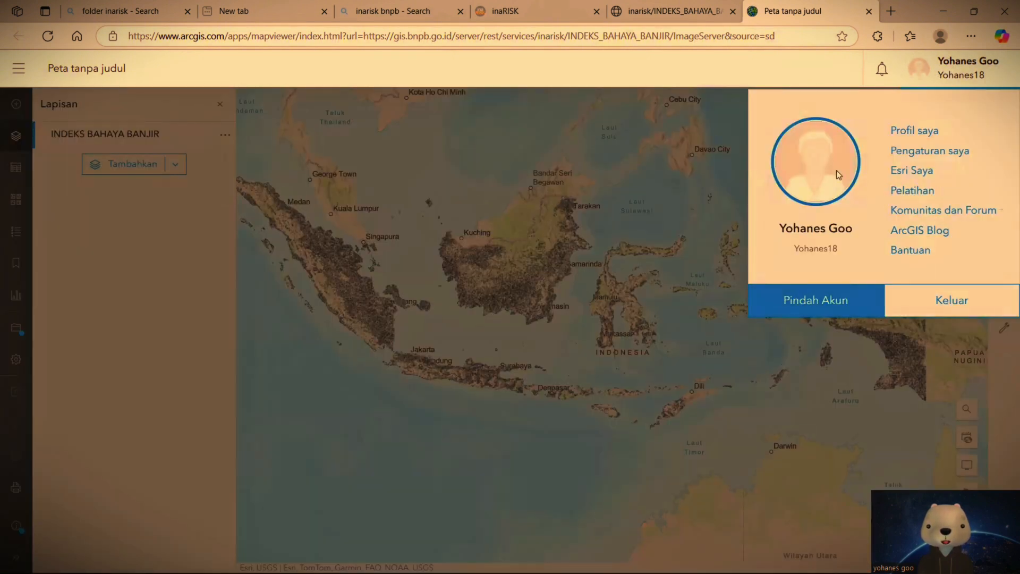
left_click(632, 347)
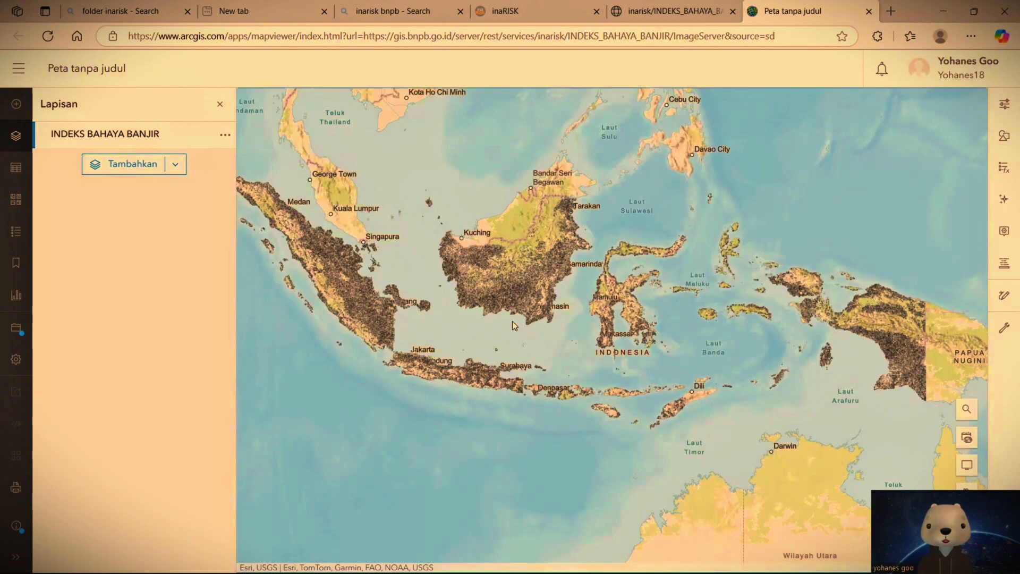
mouse_move(573, 343)
left_mouse_down()
mouse_move(547, 336)
mouse_move(579, 360)
left_mouse_up()
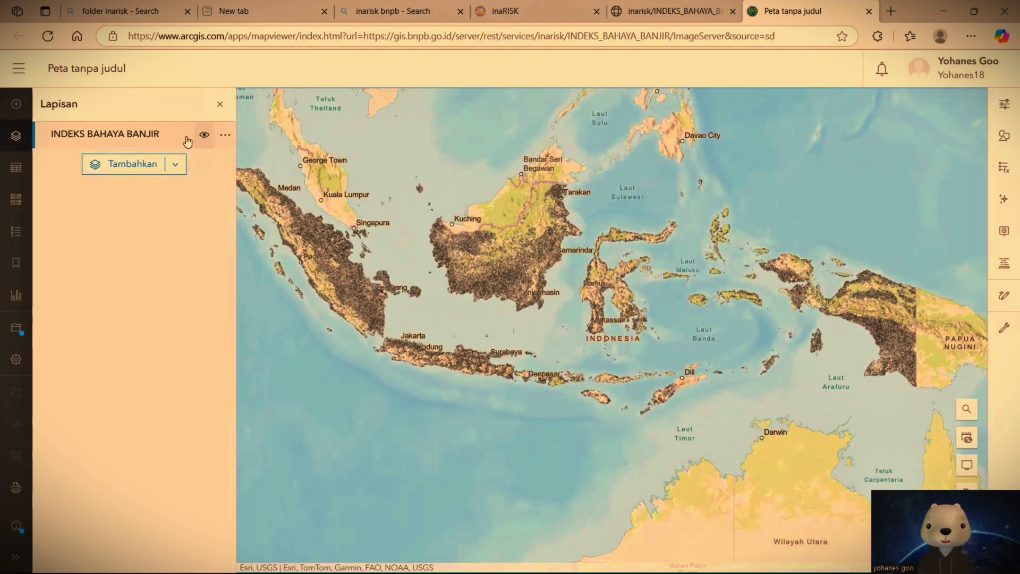
left_click(225, 136)
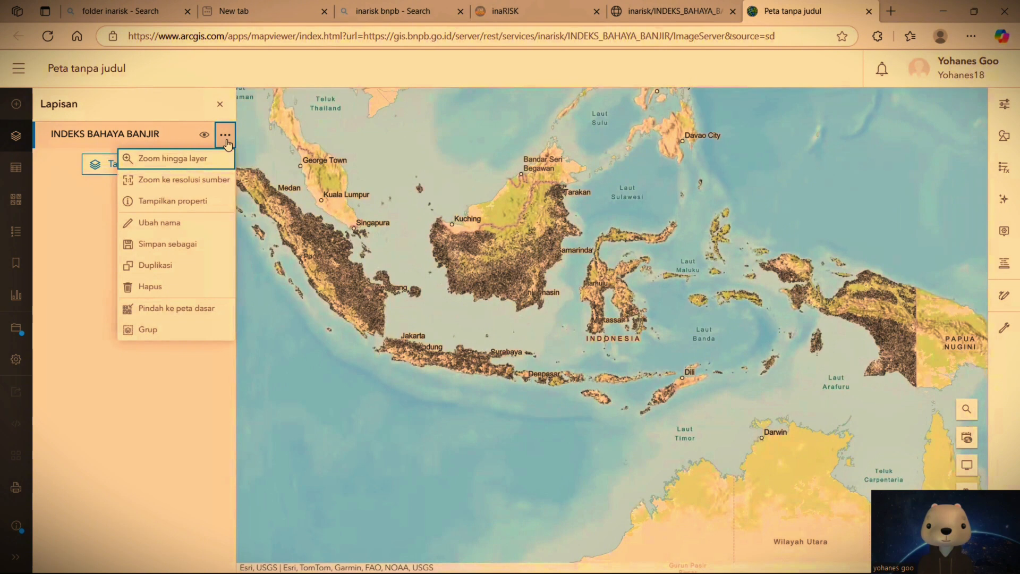
left_click(178, 201)
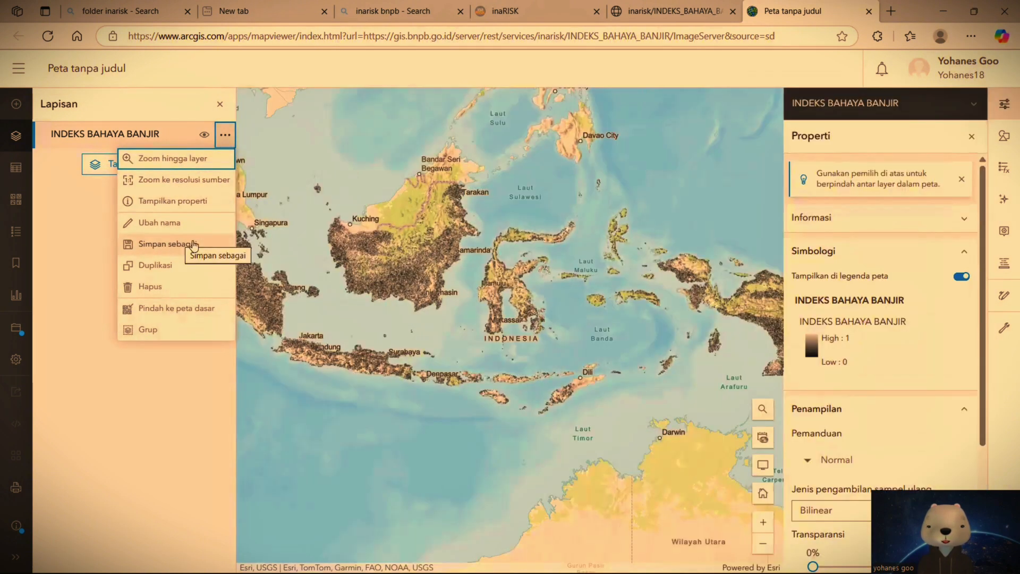
Step: Start saving the flood index layer as a new item titled TINGKAT BAHAYA BANJIR
left_click(141, 245)
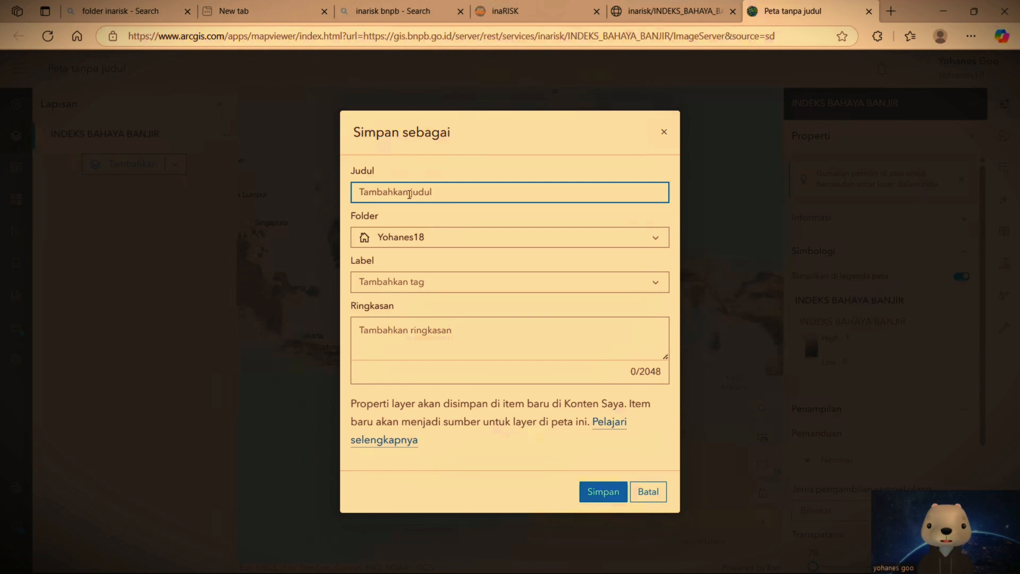
key("Caps_Lock")
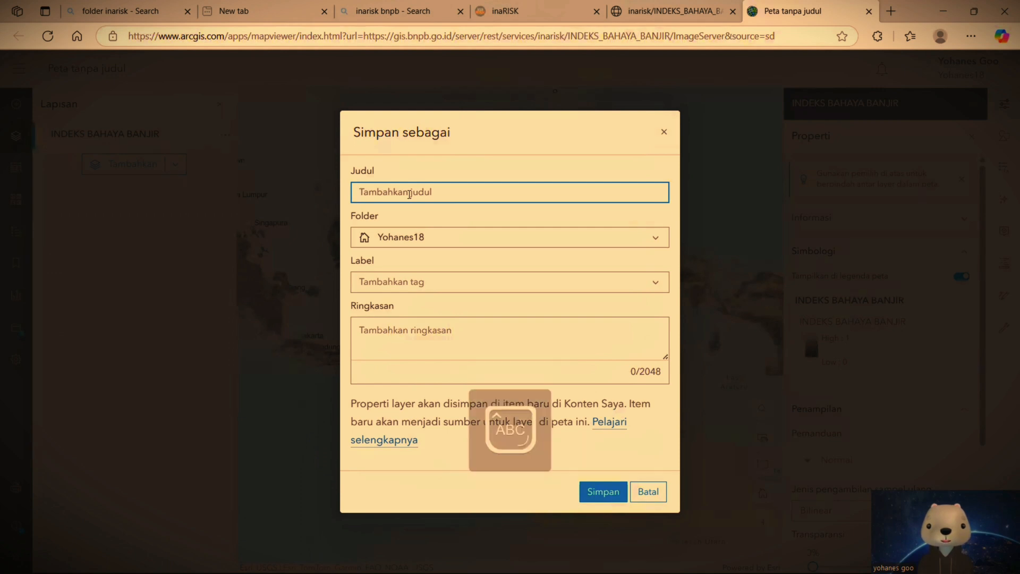
type("TINGKAT BAHAYA")
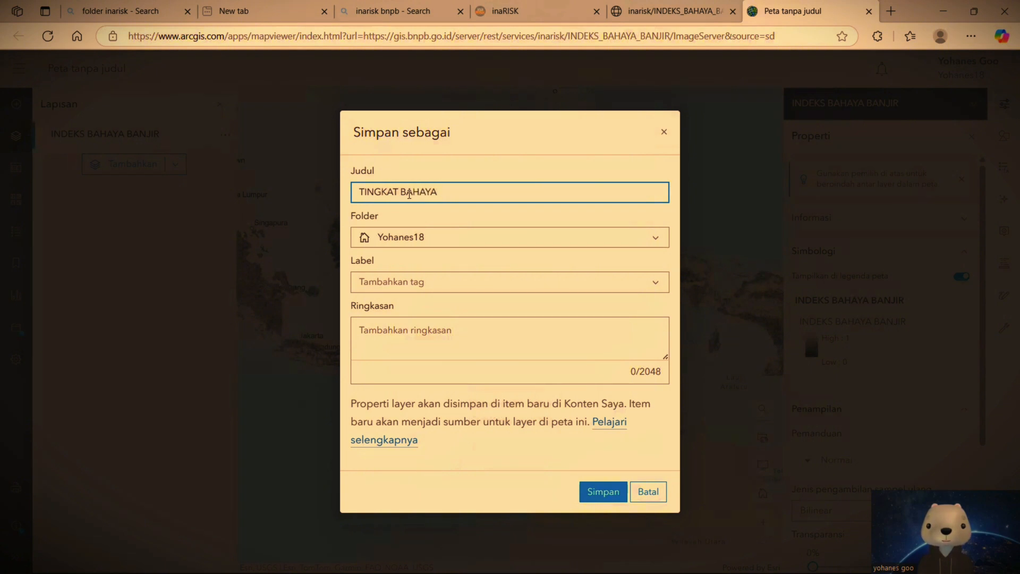
type(" BANJIR")
Step: Add the tag karawanan and the summary shdbir, keep the default folder, and save the new layer item
left_click(411, 239)
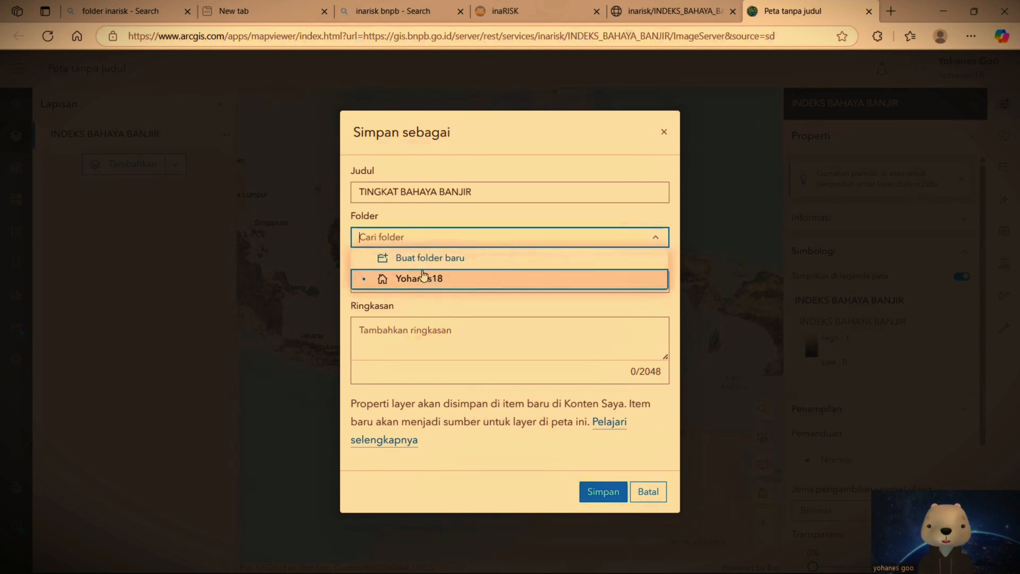
left_click(660, 311)
left_click(536, 282)
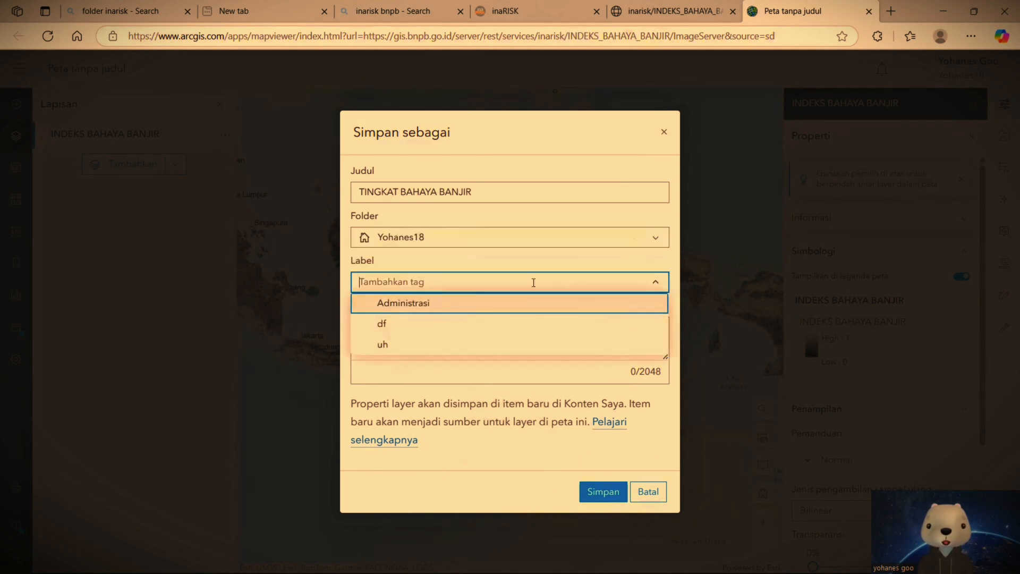
left_click(538, 280)
key("Caps_Lock")
type("kaewa")
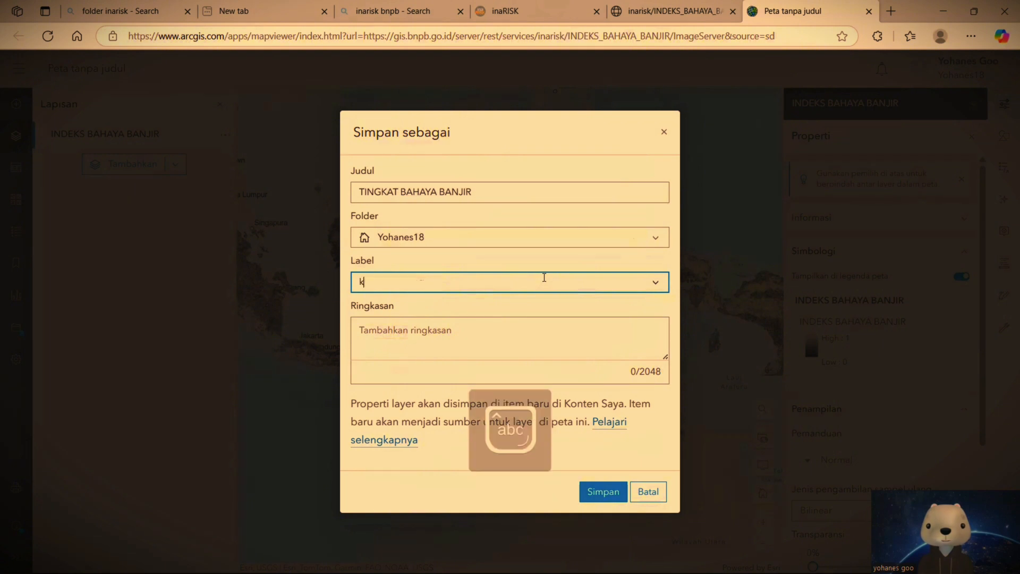
key("BackSpace")
key("BackSpace")
type("rawanan")
left_click(523, 331)
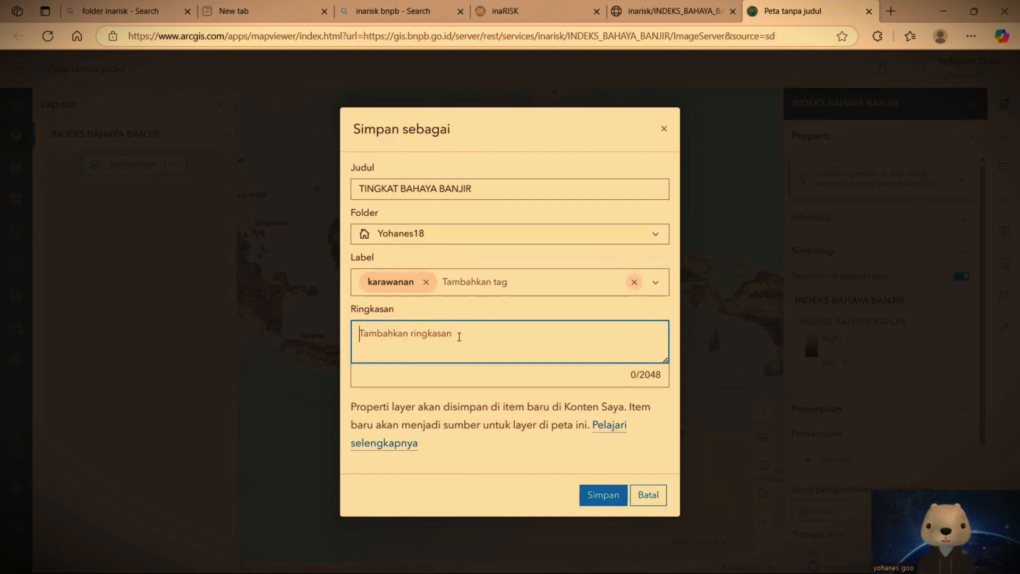
type("shdbir")
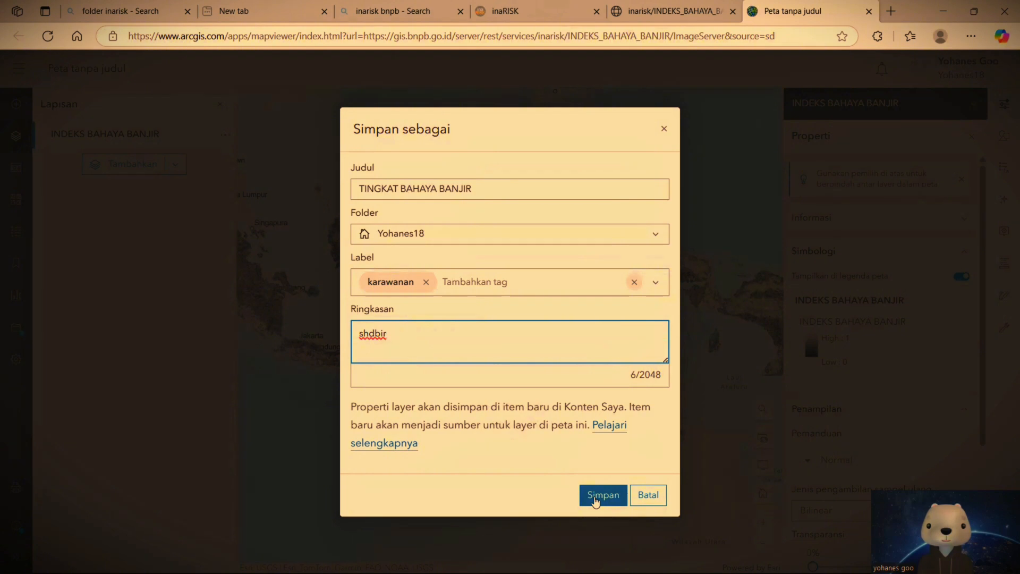
left_click(595, 496)
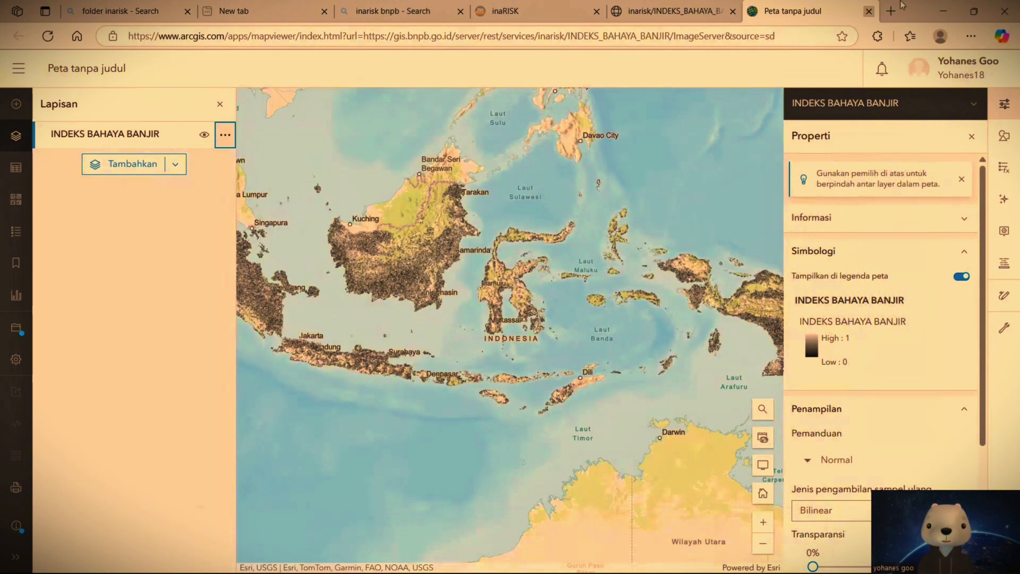
Step: Switch to ArcMap and open the dialog for adding data from ArcGIS Online
left_click(941, 5)
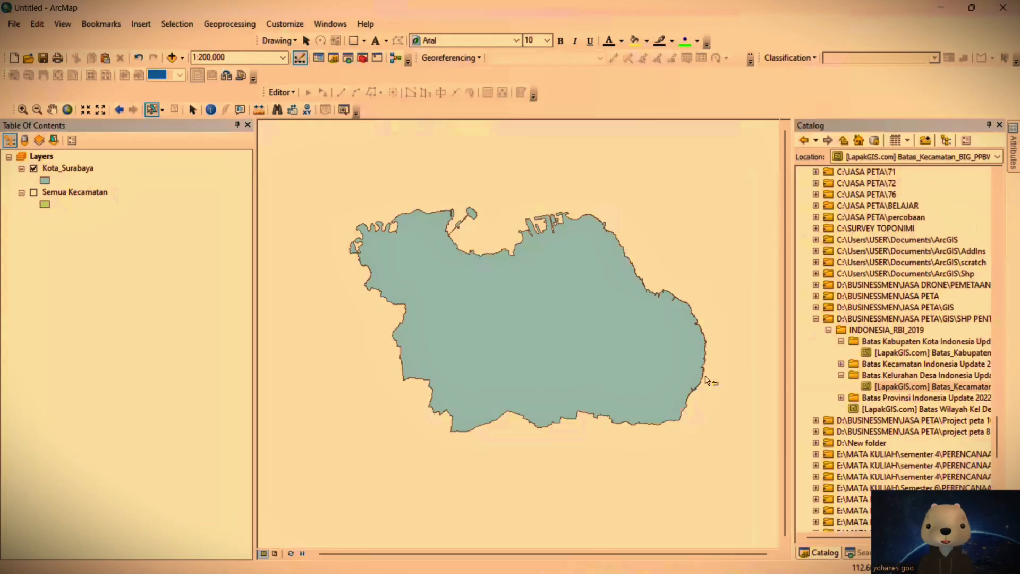
left_click_drag(509, 280, 471, 271)
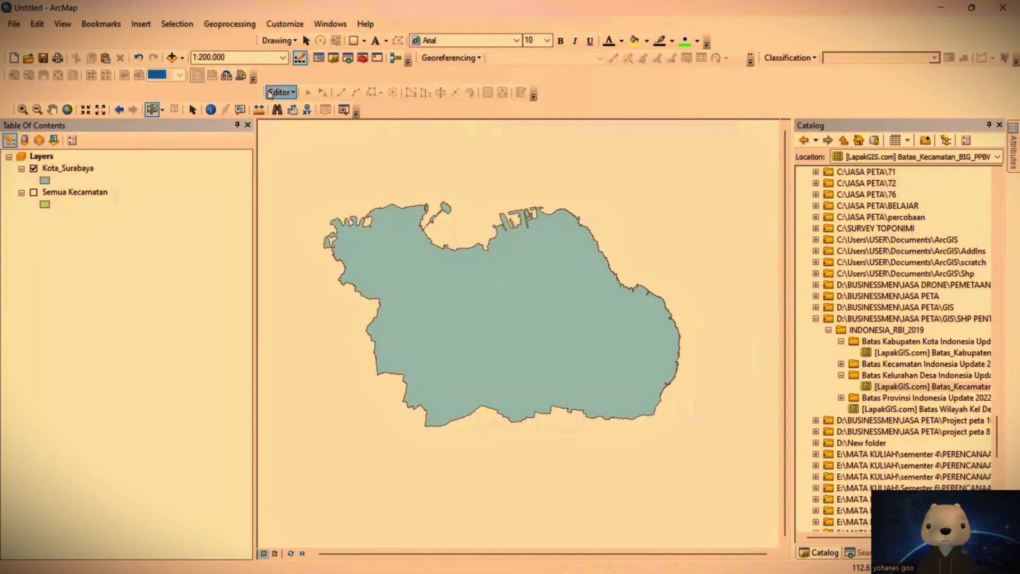
left_click(181, 58)
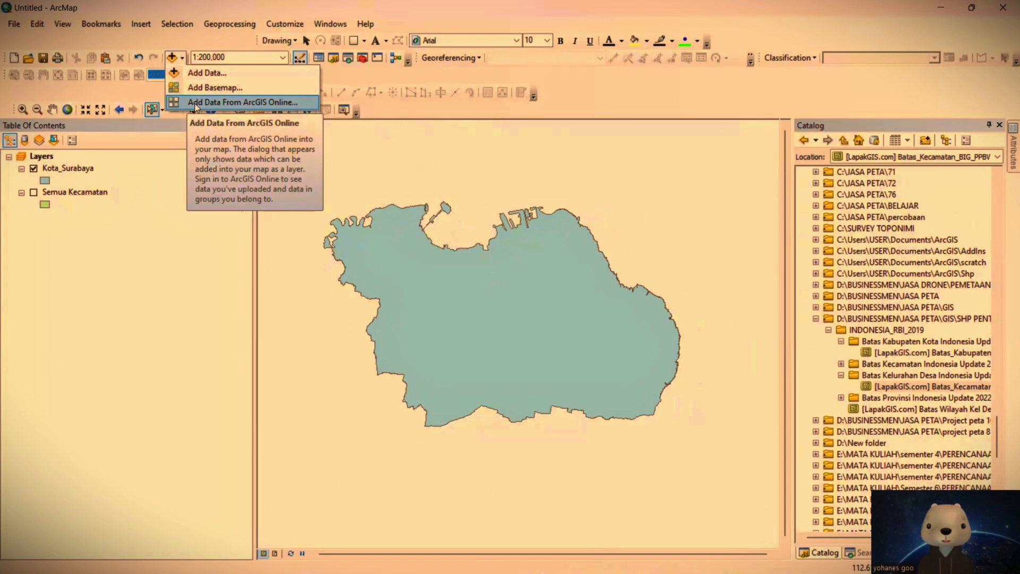
left_click(225, 102)
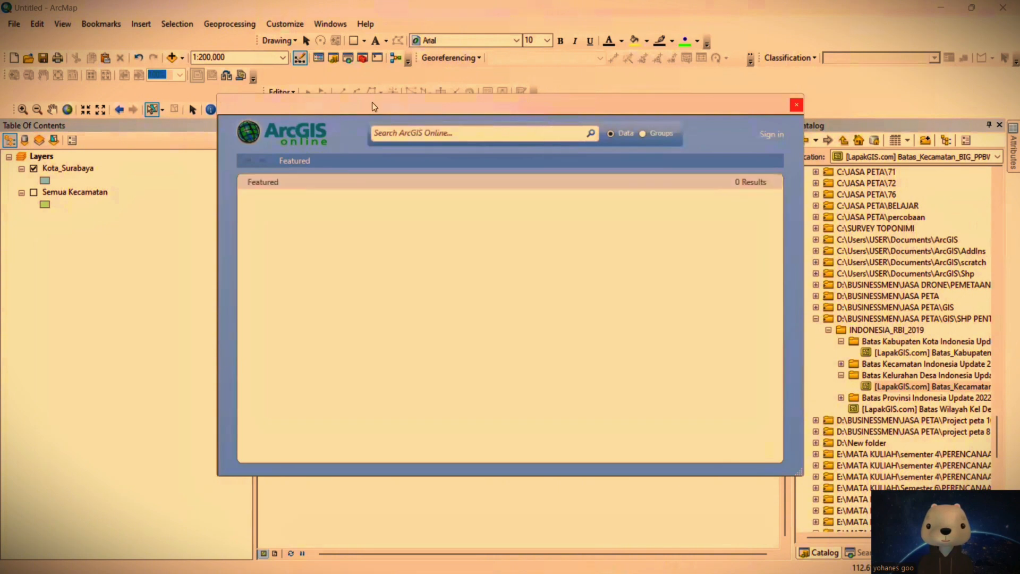
left_click_drag(372, 102, 338, 102)
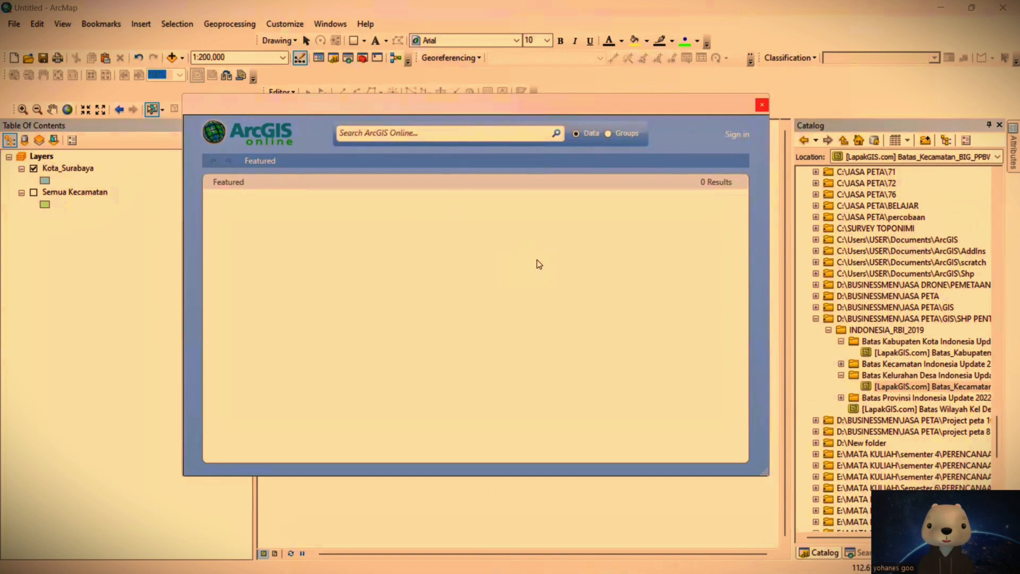
Step: Sign in to ArcGIS Online with the account username and password
left_click(738, 136)
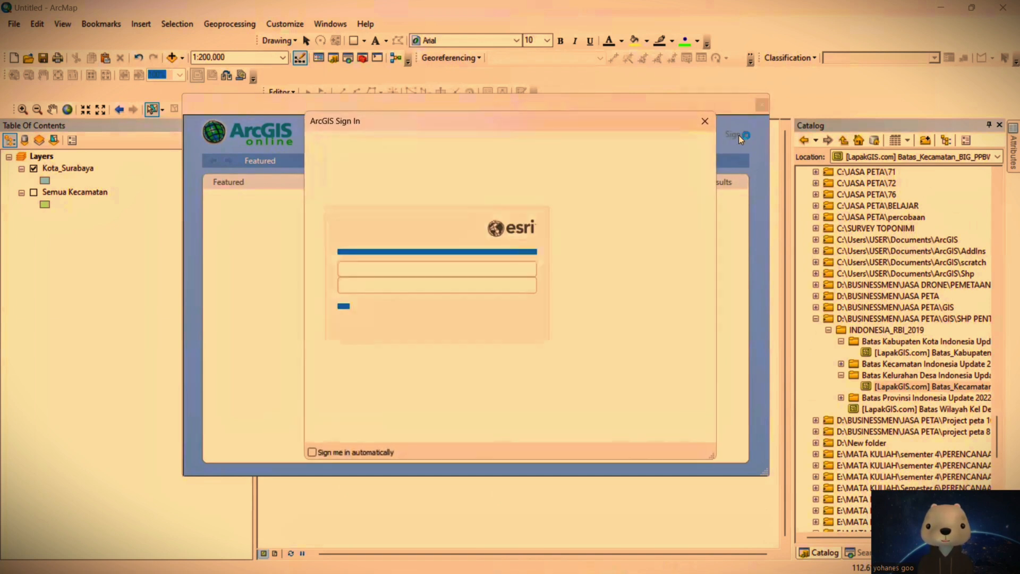
left_click(496, 230)
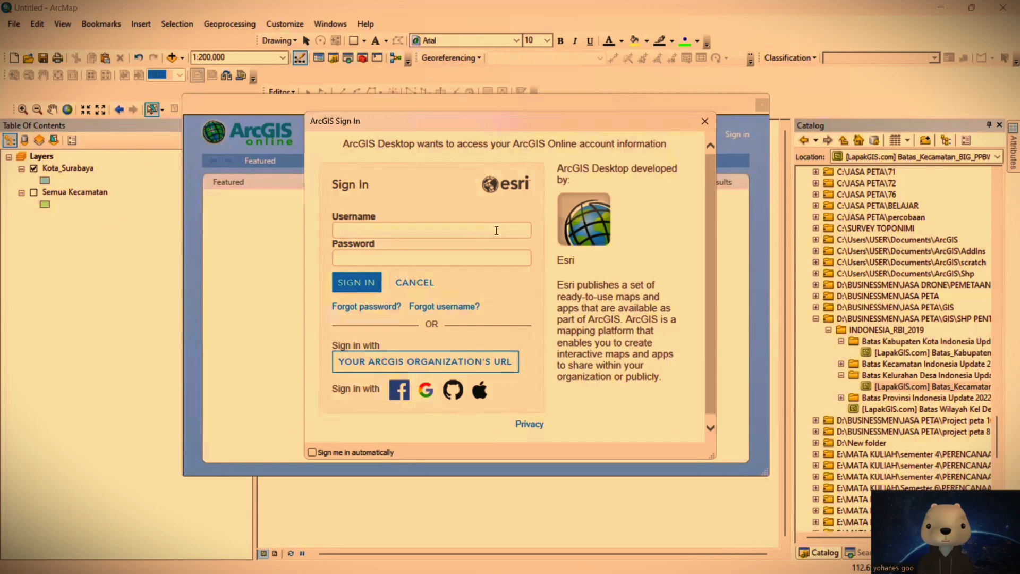
type("Y")
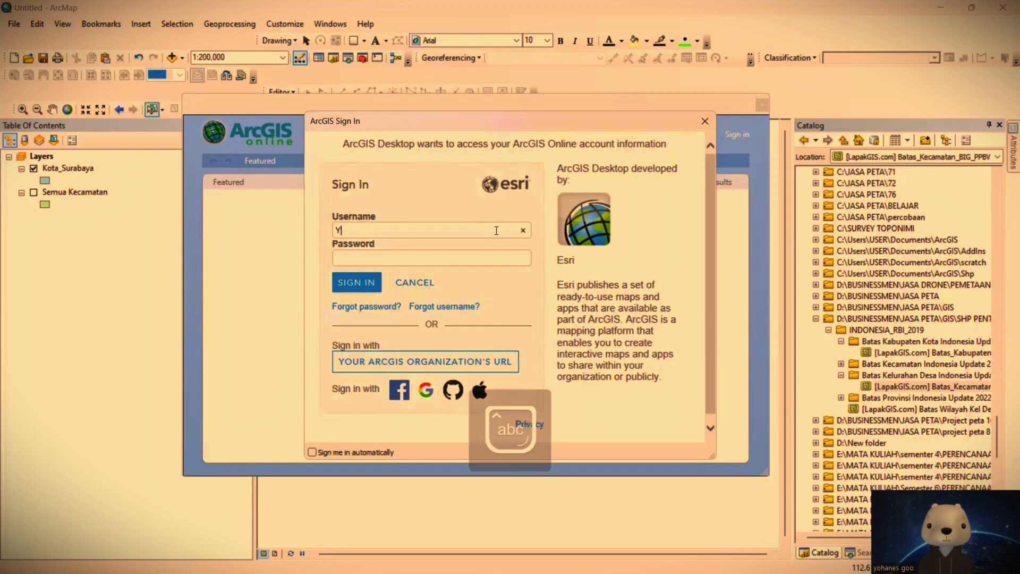
type("ohanes18")
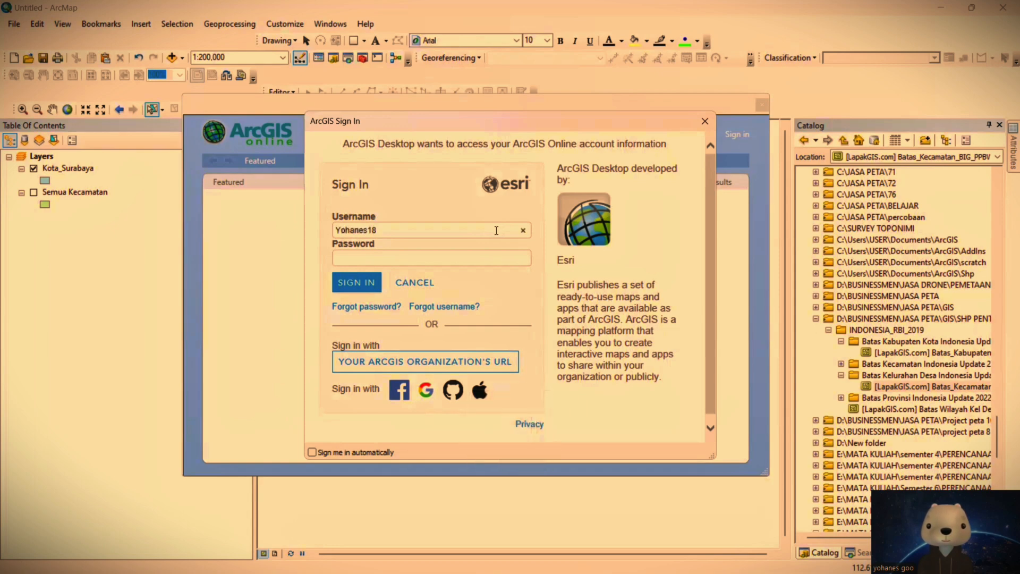
left_click(474, 256)
key("Caps_Lock")
type("Y")
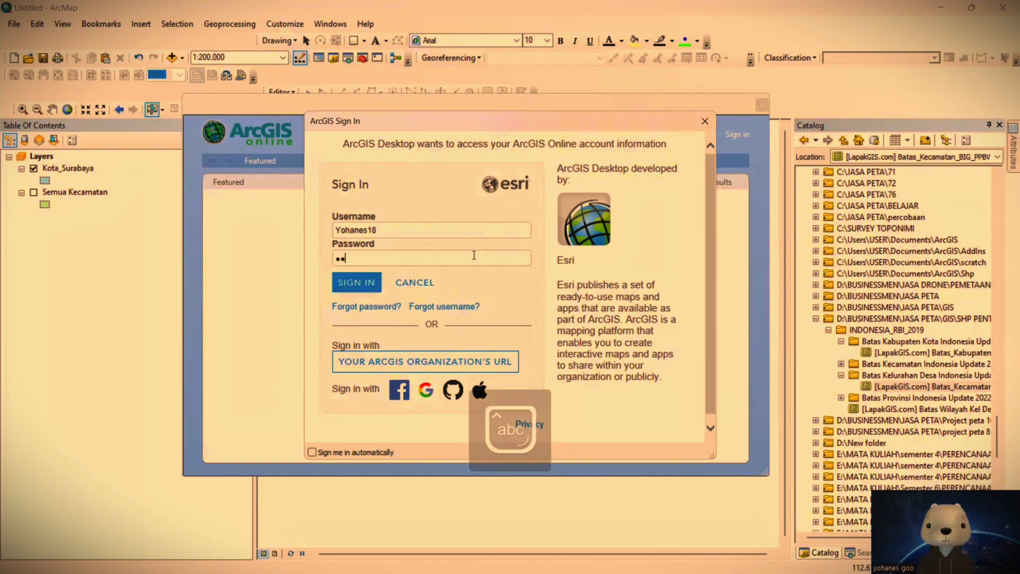
type("*********")
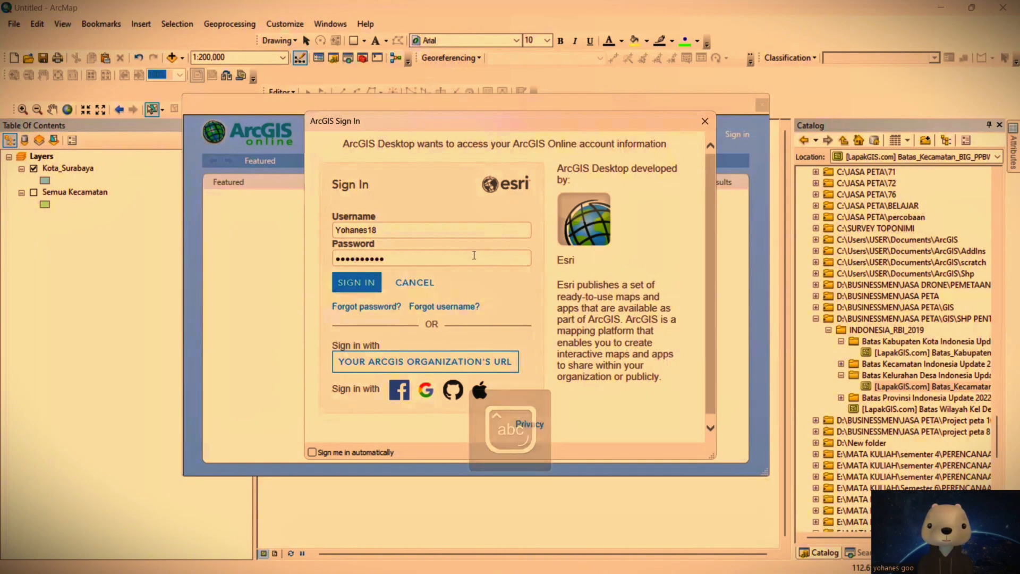
type("*")
key("Return")
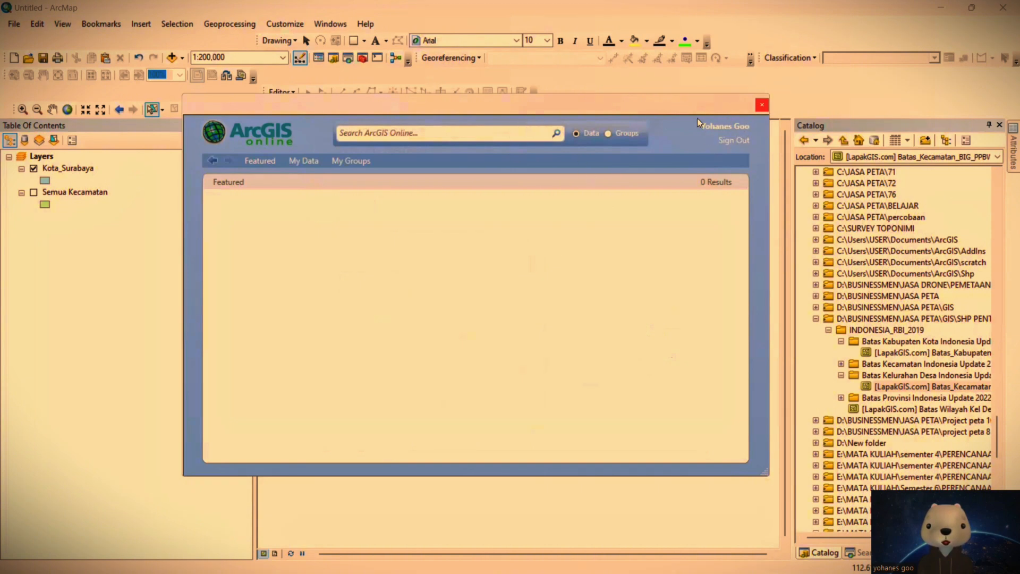
Step: Add the TINGKAT BAHAYA BANJIR image service from My Data and place its layer above Kota_Surabaya
left_click(303, 162)
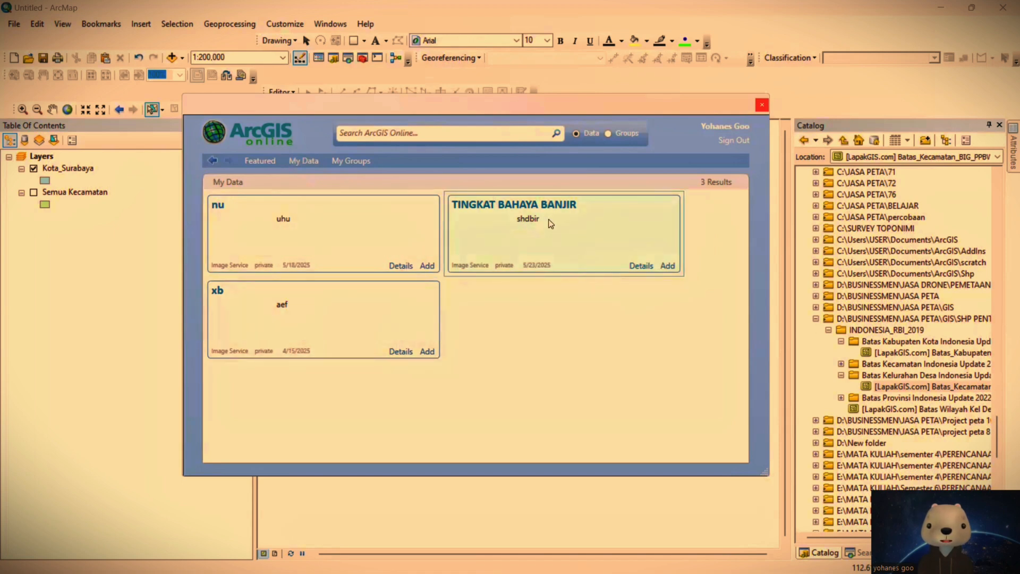
left_click(668, 266)
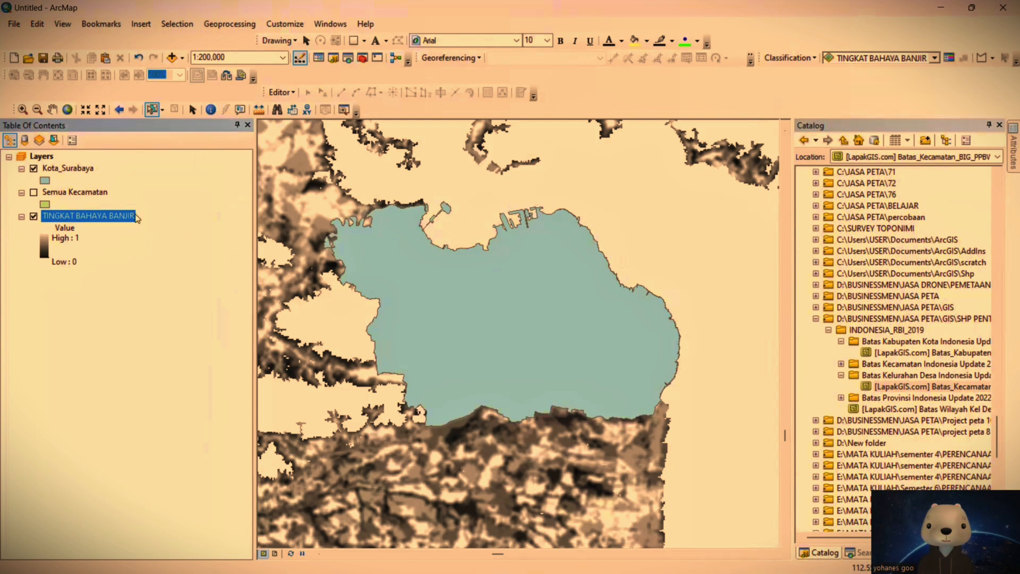
left_click_drag(120, 216, 128, 156)
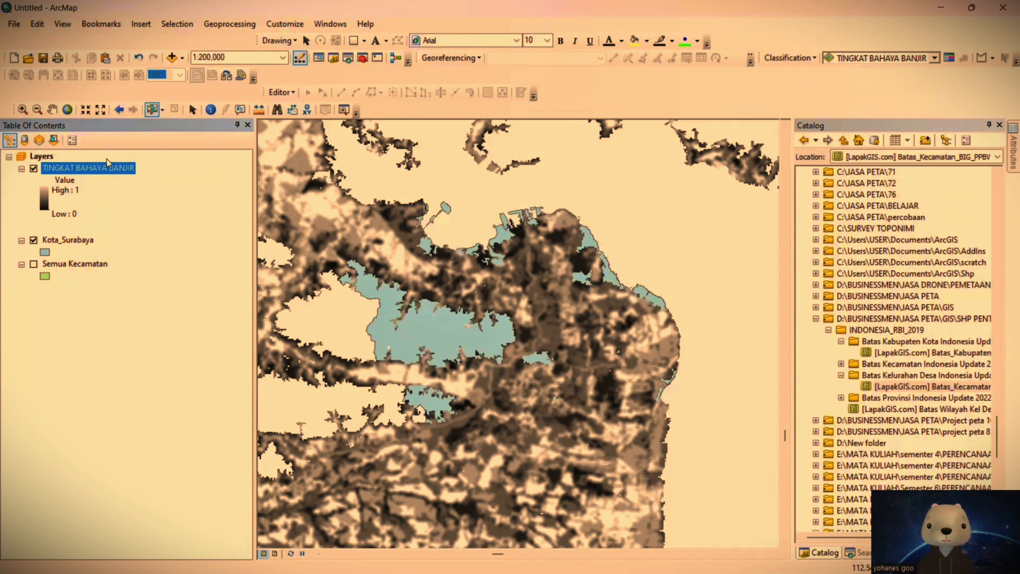
Step: Set the data frame's coordinate system to WGS 1984 UTM Zone 49S
right_click(46, 157)
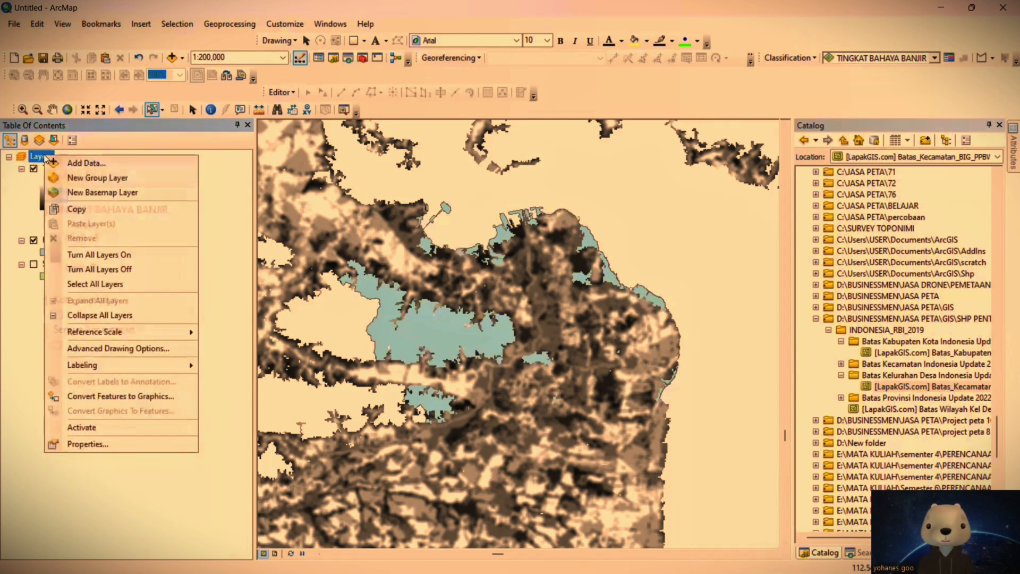
left_click(160, 444)
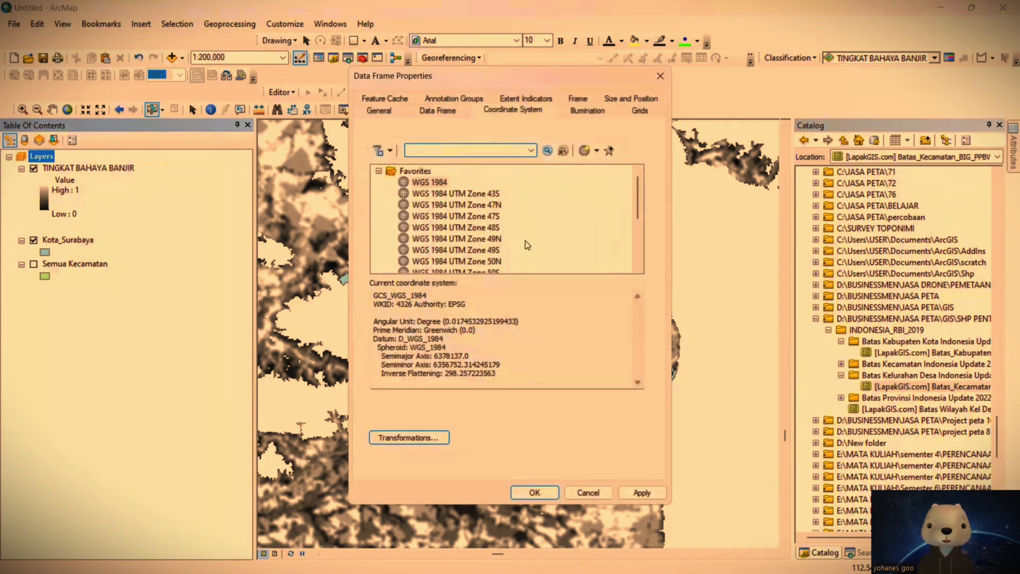
left_click(479, 252)
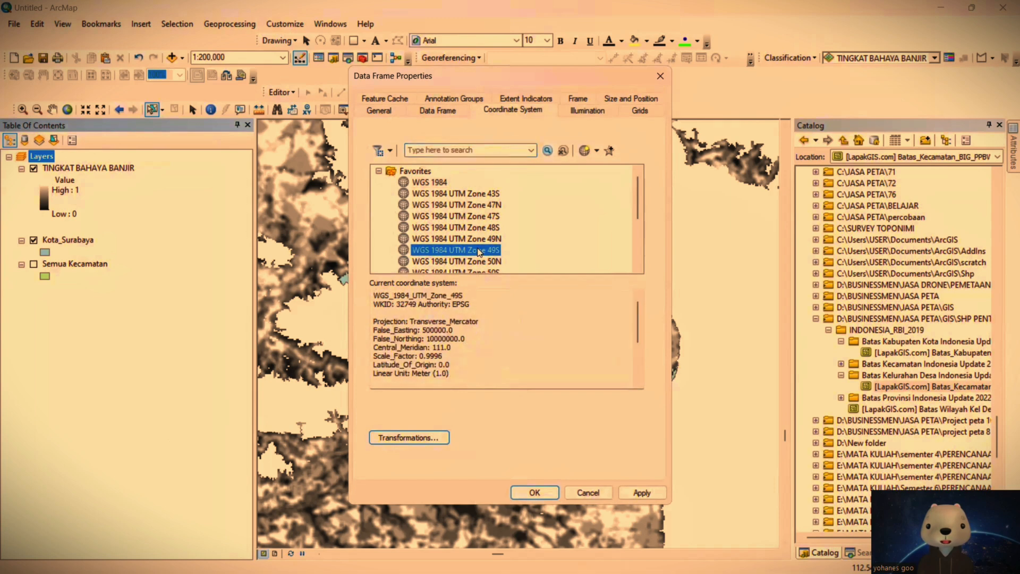
left_click(548, 491)
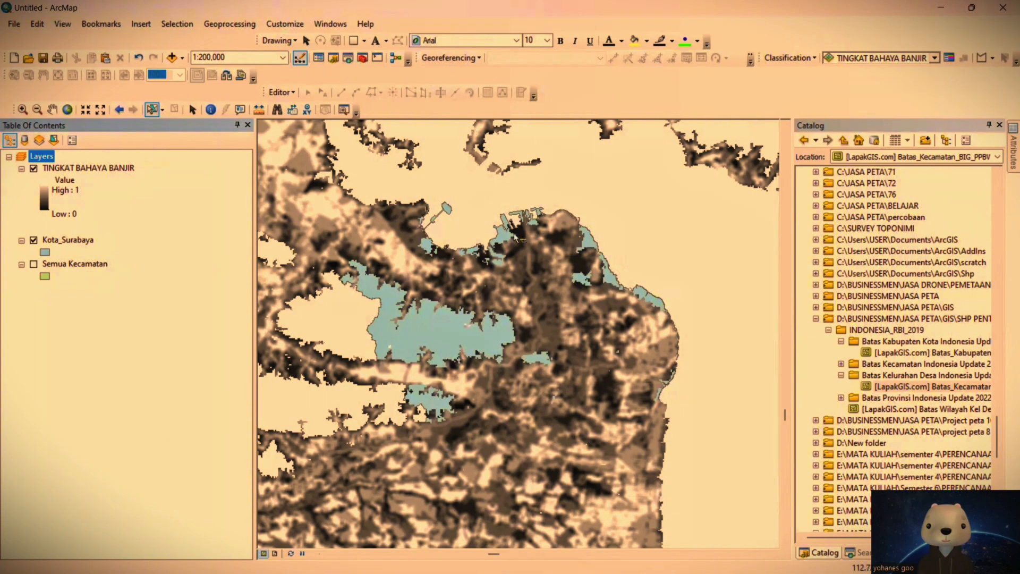
Step: Clip the TINGKAT BAHAYA BANJIR raster to the selected Kota_Surabaya polygon with Image Analysis
left_click(426, 333)
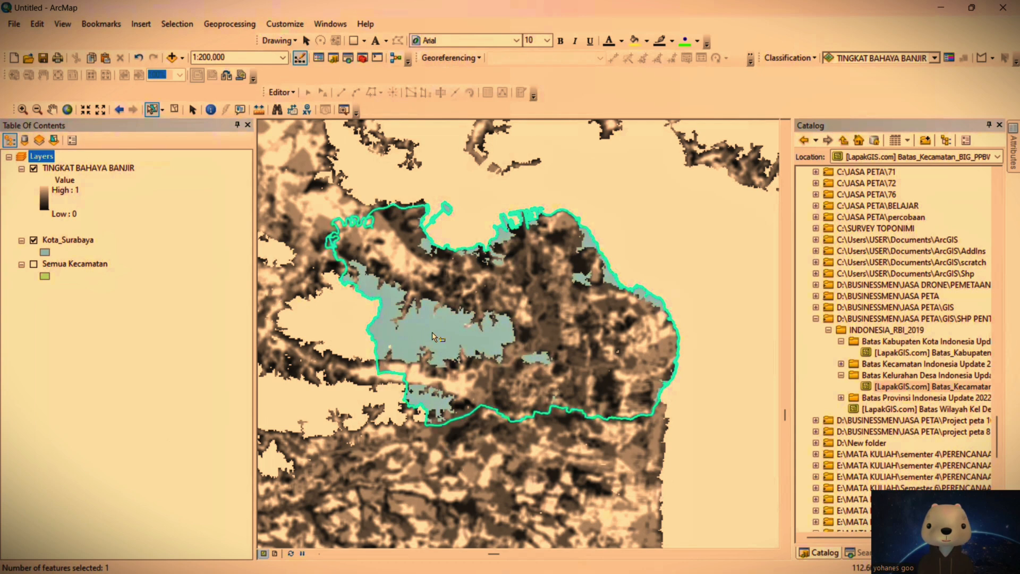
left_click(329, 23)
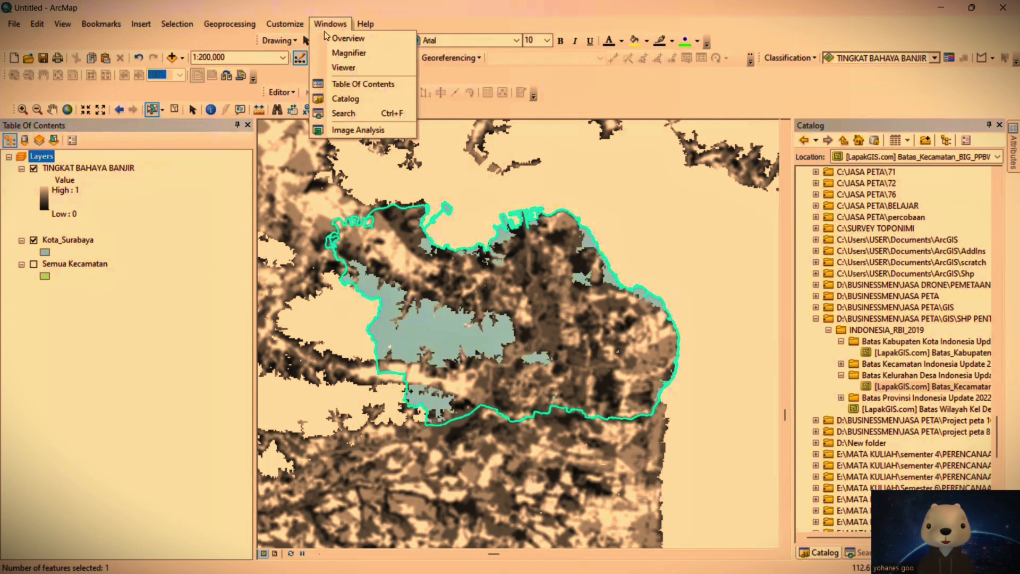
left_click(378, 129)
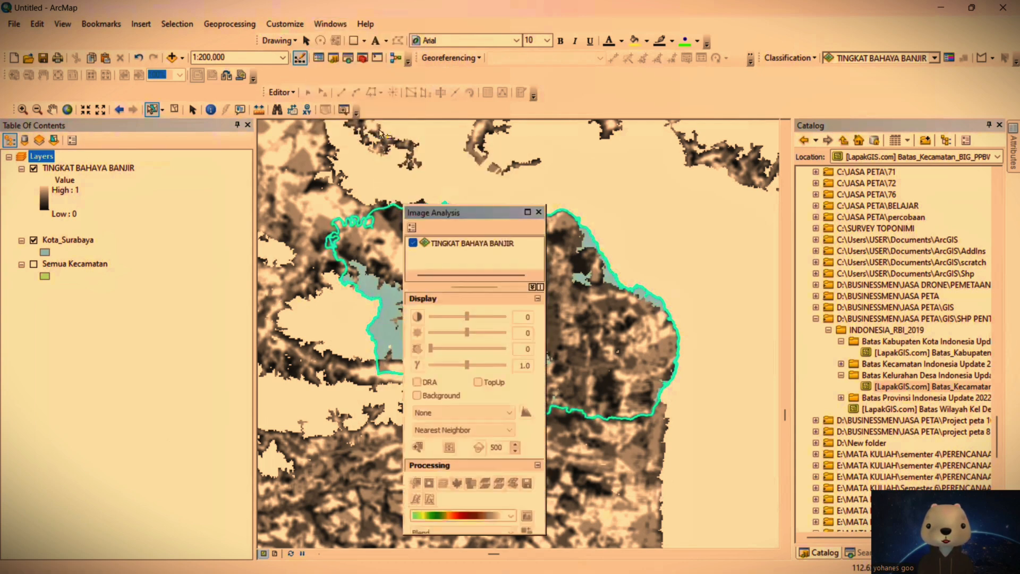
left_click(465, 245)
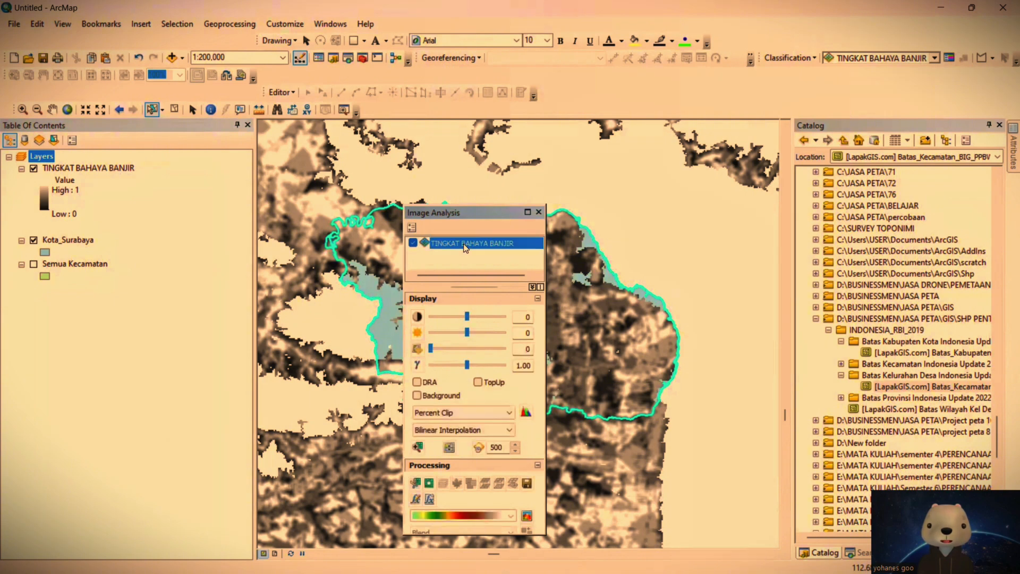
left_click(416, 484)
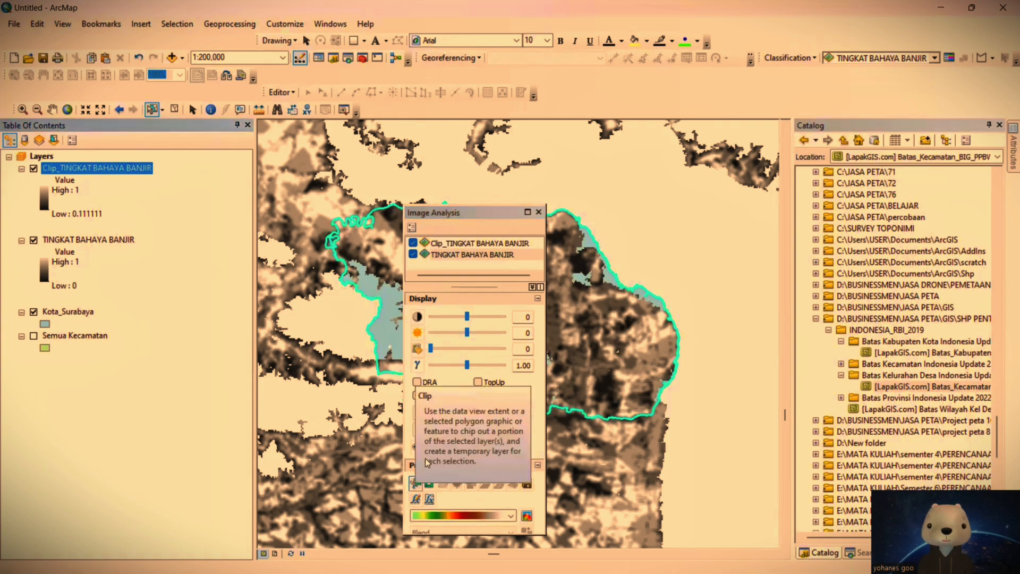
left_click(539, 212)
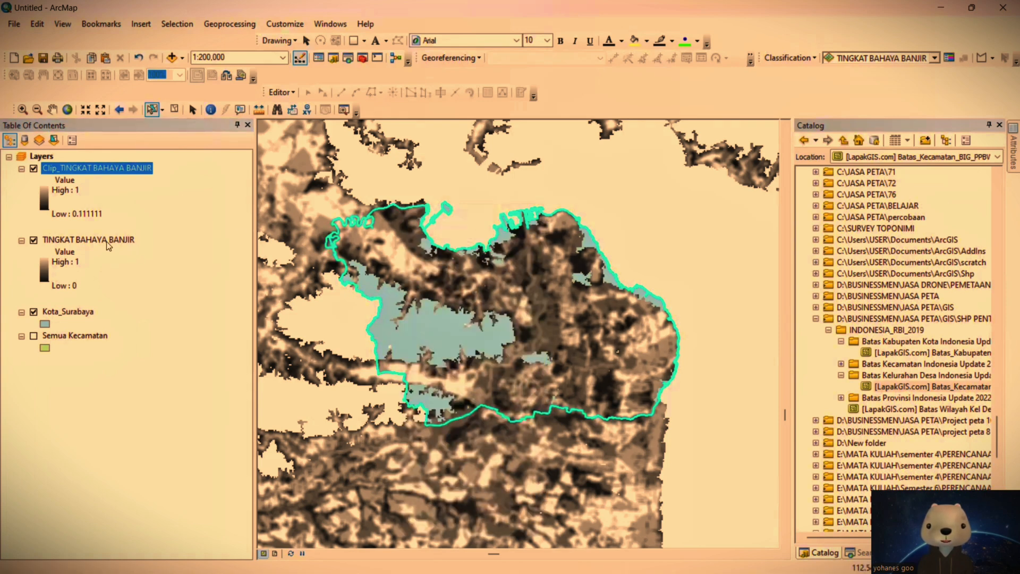
Step: Hide and remove the original TINGKAT BAHAYA BANJIR layer and clear the Kota_Surabaya selection
left_click(33, 240)
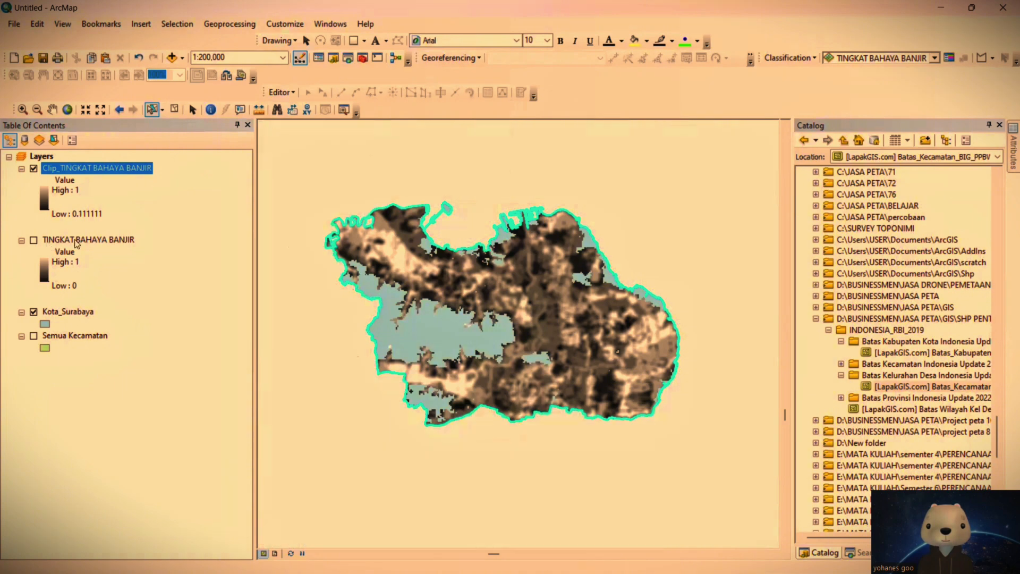
right_click(78, 241)
left_click(109, 263)
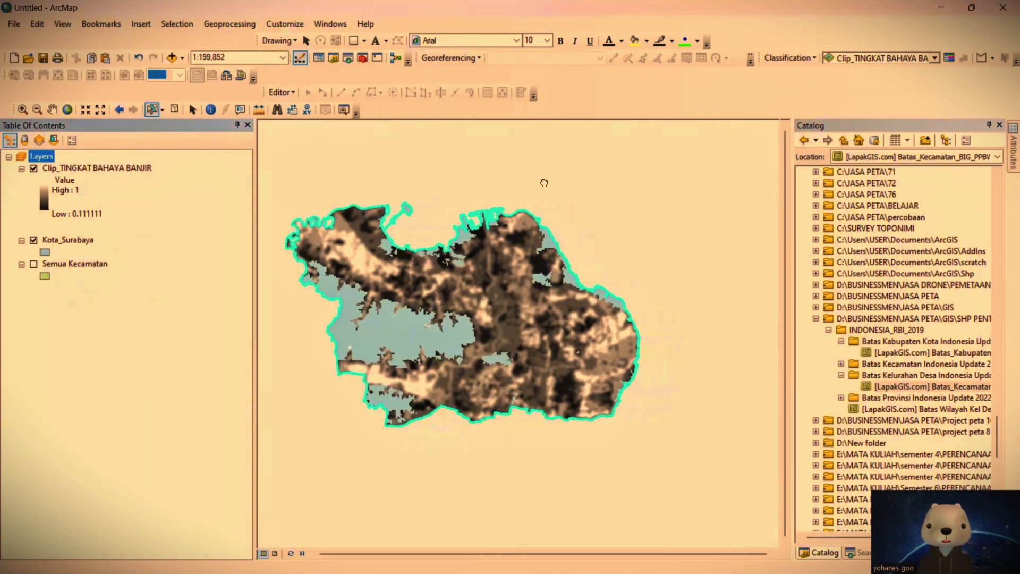
left_click(365, 138)
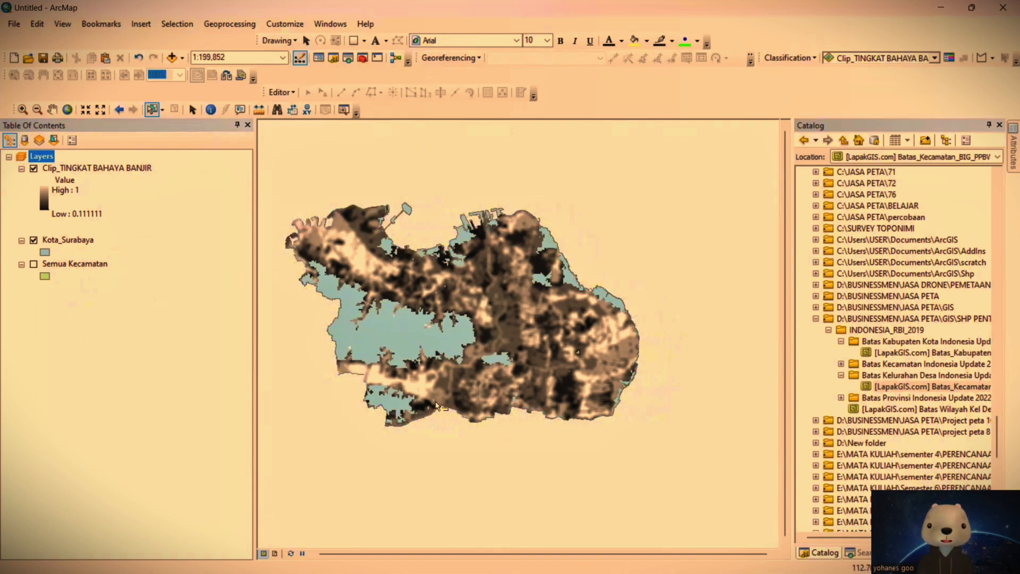
left_click_drag(350, 334, 397, 339)
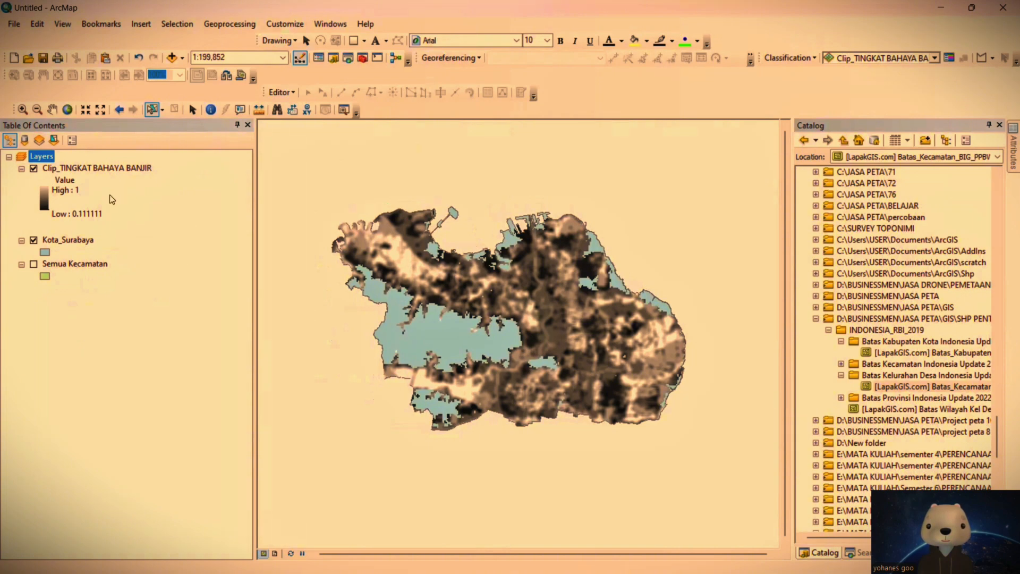
Step: Apply a red-yellow-green color ramp to Clip_TINGKAT BAHAYA BANJIR, with red for high and green for low values
left_click(43, 198)
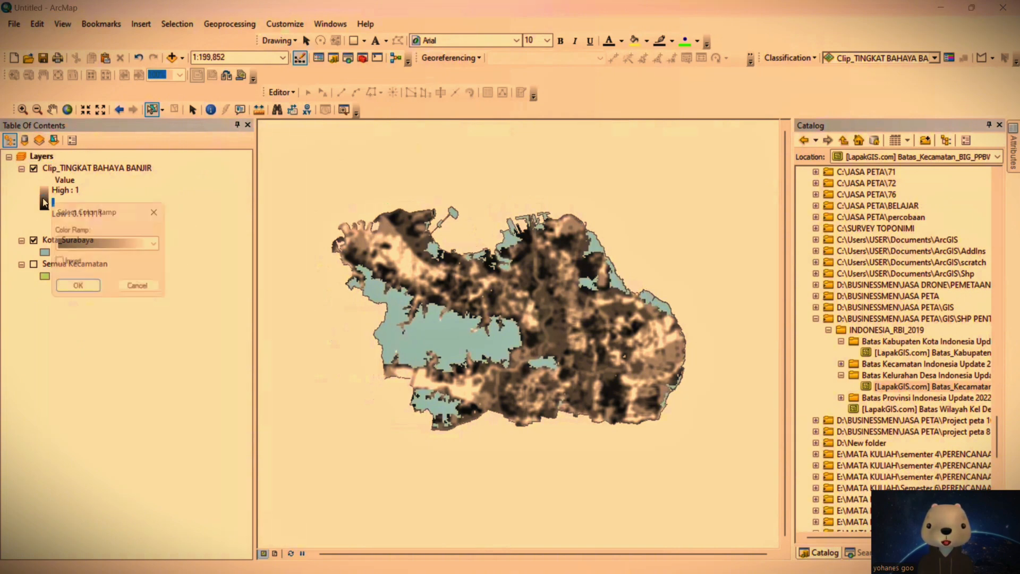
left_click(99, 243)
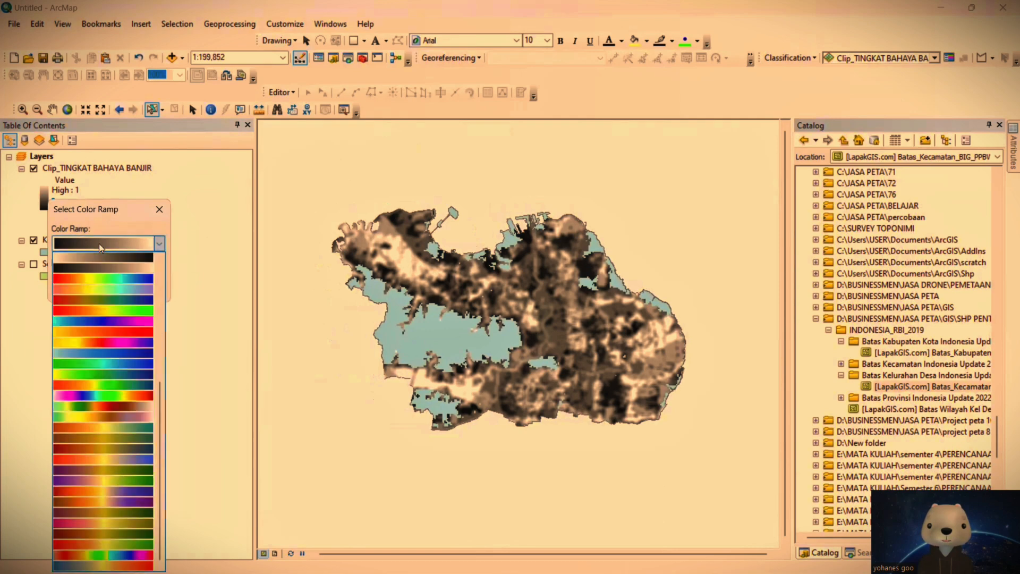
scroll(122, 453, "up", 5)
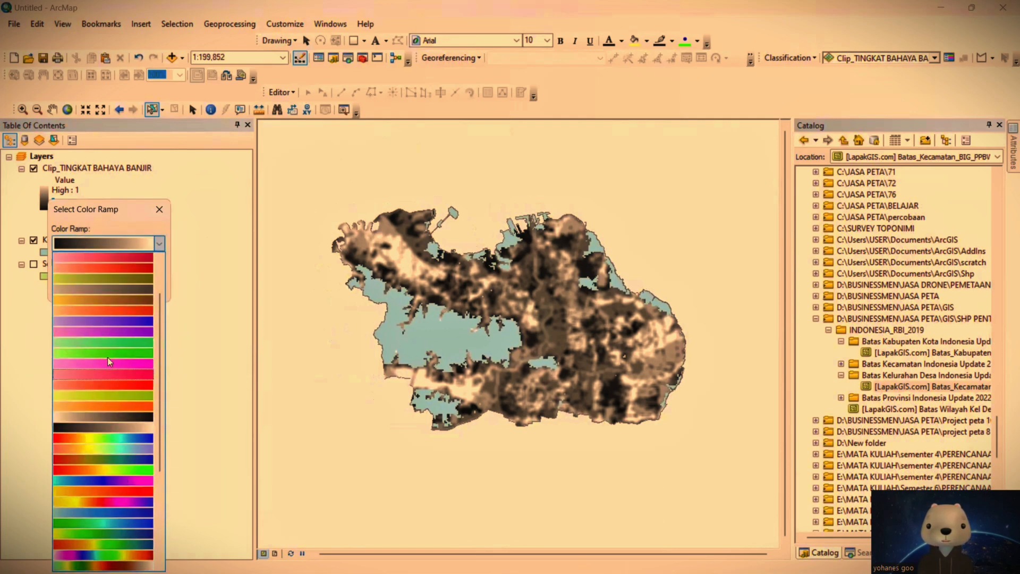
scroll(128, 478, "down", 5)
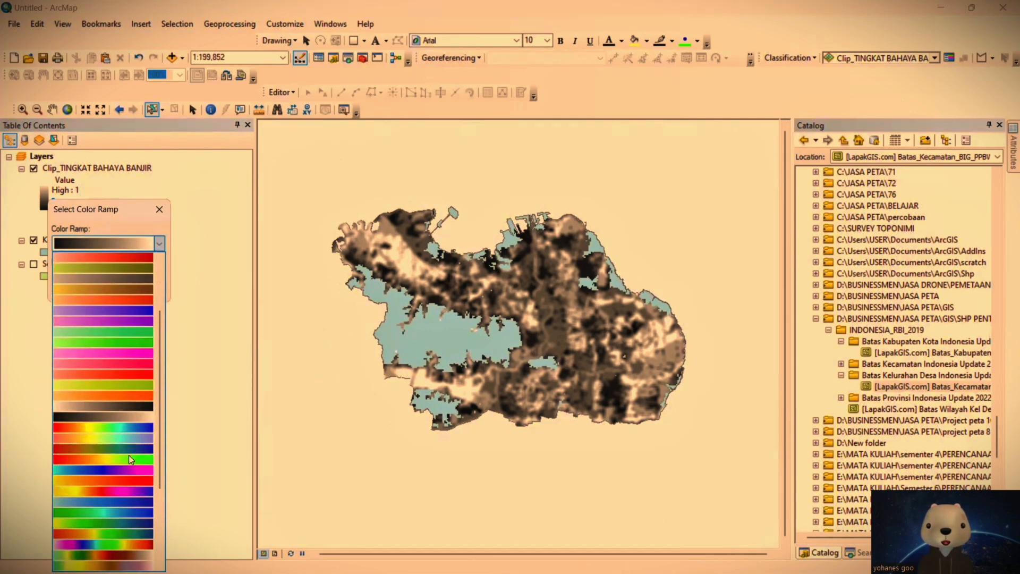
scroll(109, 462, "up", 6)
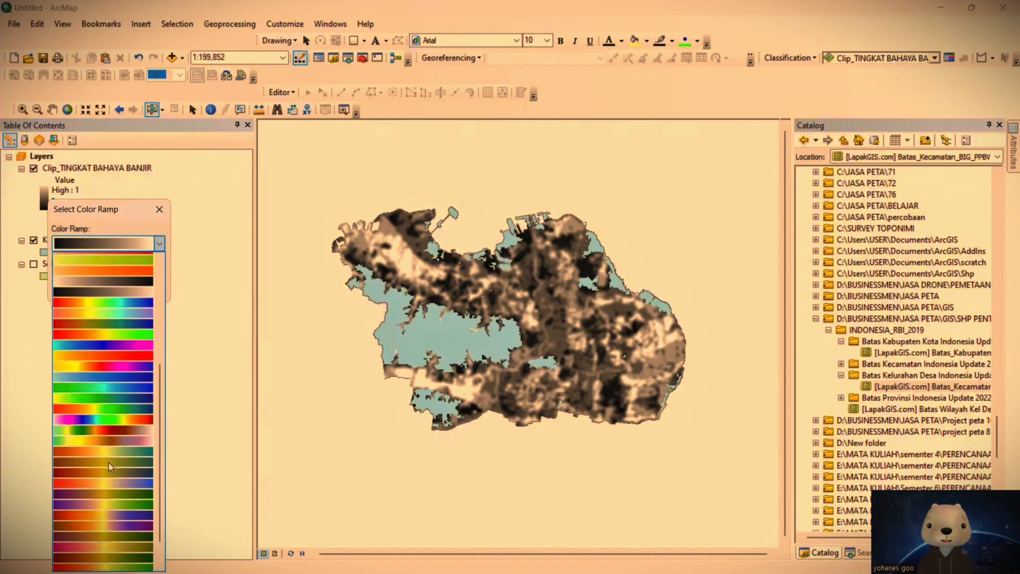
scroll(107, 459, "up", 1)
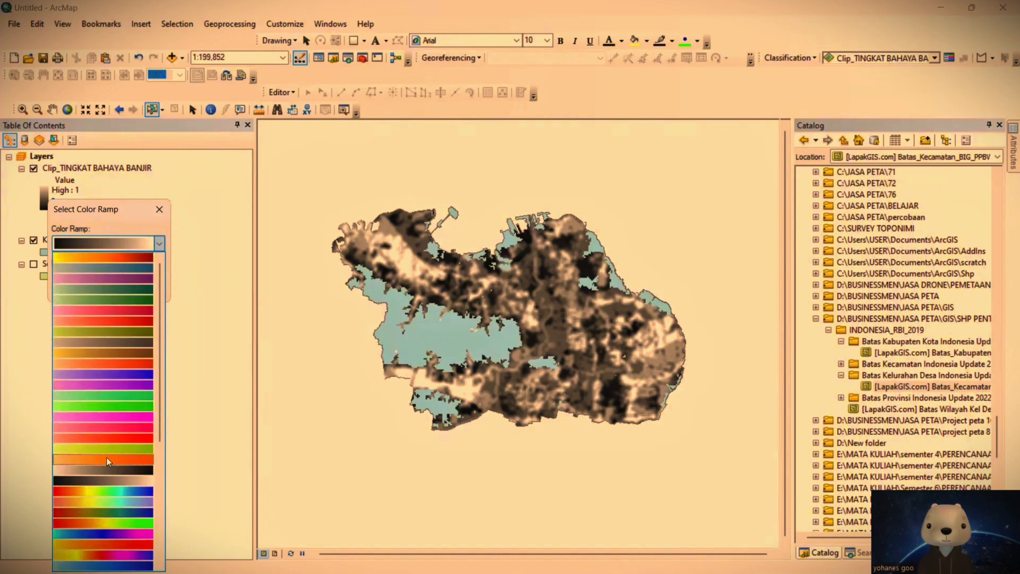
scroll(107, 459, "down", 3)
left_click(133, 428)
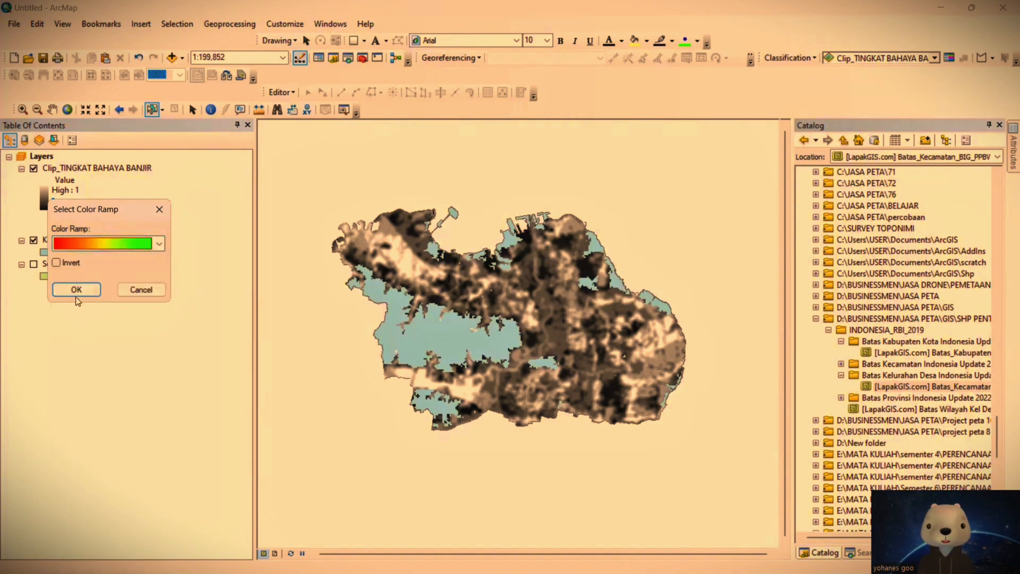
left_click(75, 288)
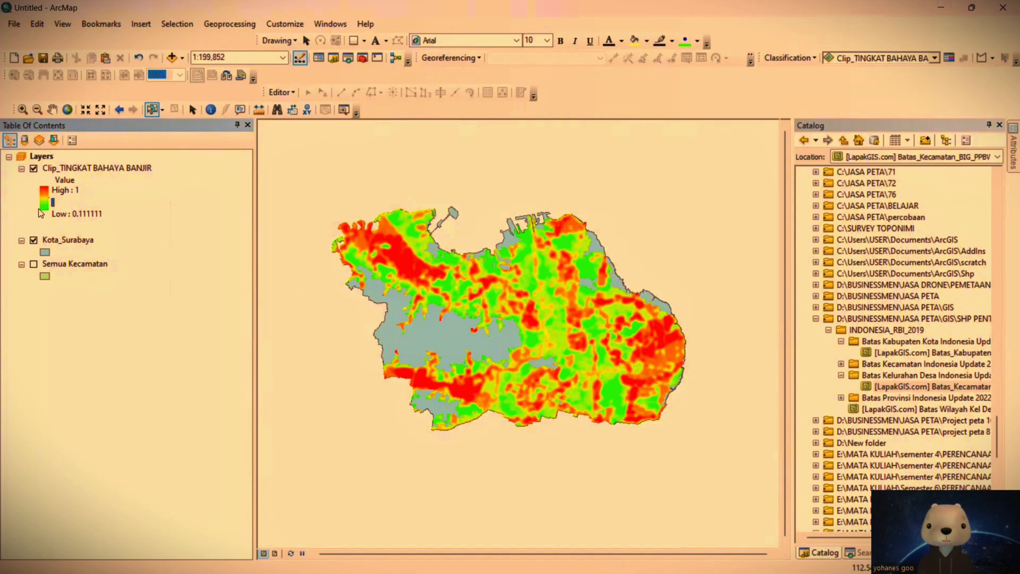
left_click_drag(654, 341, 616, 339)
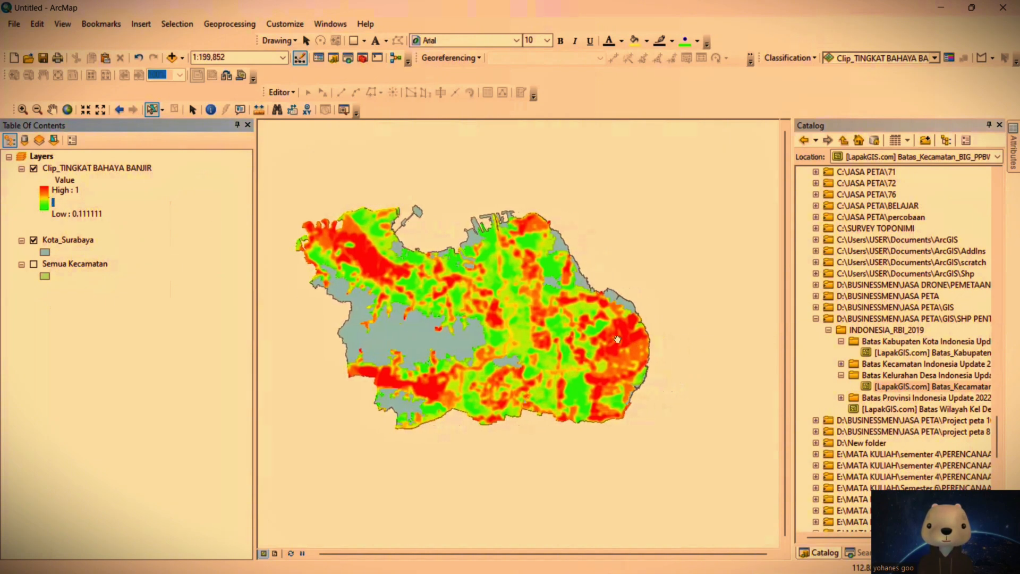
left_click_drag(504, 338, 526, 343)
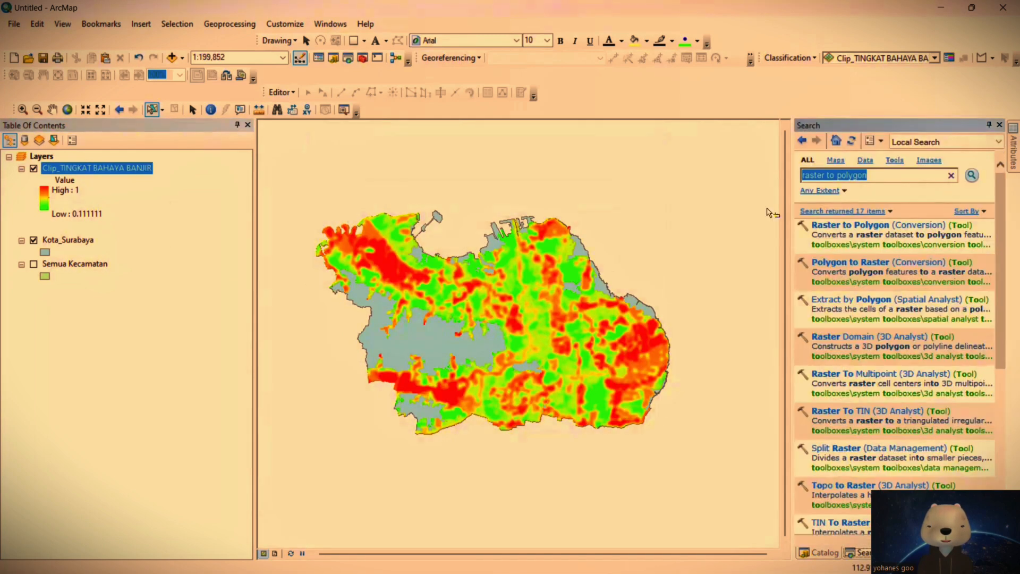
Step: Search for the Reclassify tool and set Clip_TINGKAT BAHAYA BANJIR as its input raster
key("BackSpace")
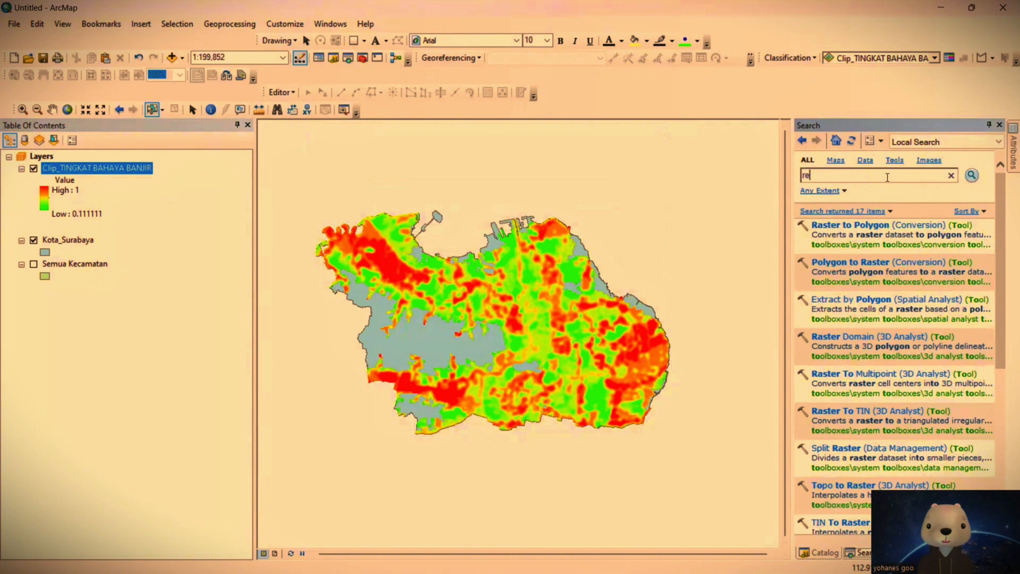
type("ssify")
key("Return")
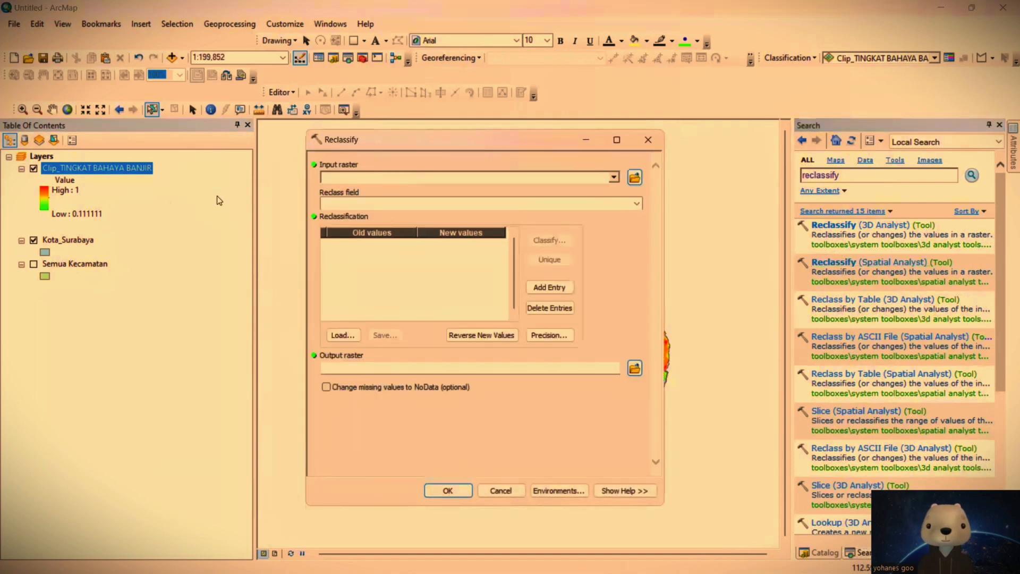
left_click_drag(102, 168, 394, 169)
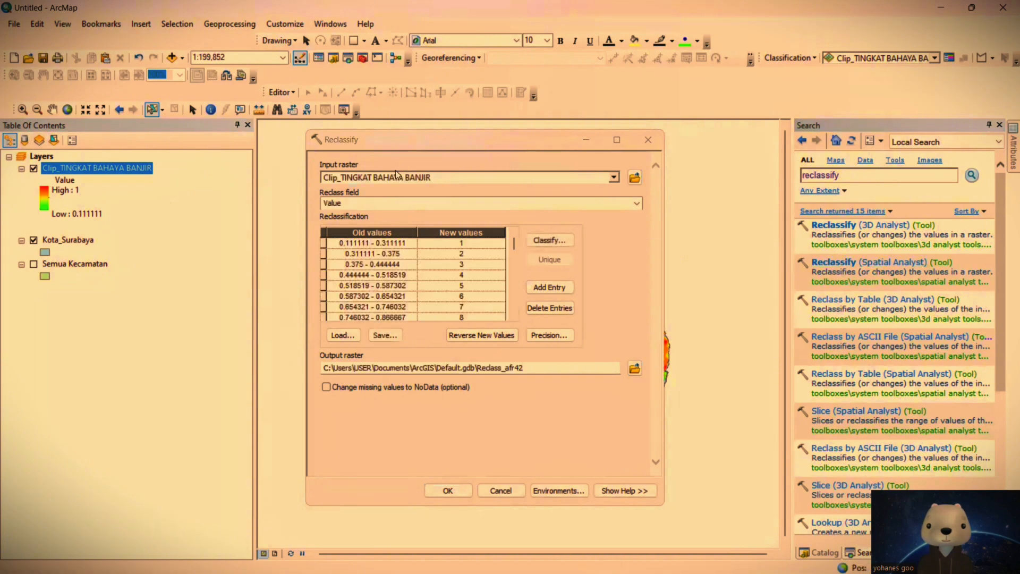
Step: Reclassify the clipped flood raster into 3 Equal Interval classes and hide the Clip_TINGKAT BAHAYA BANJIR layer
left_click(550, 241)
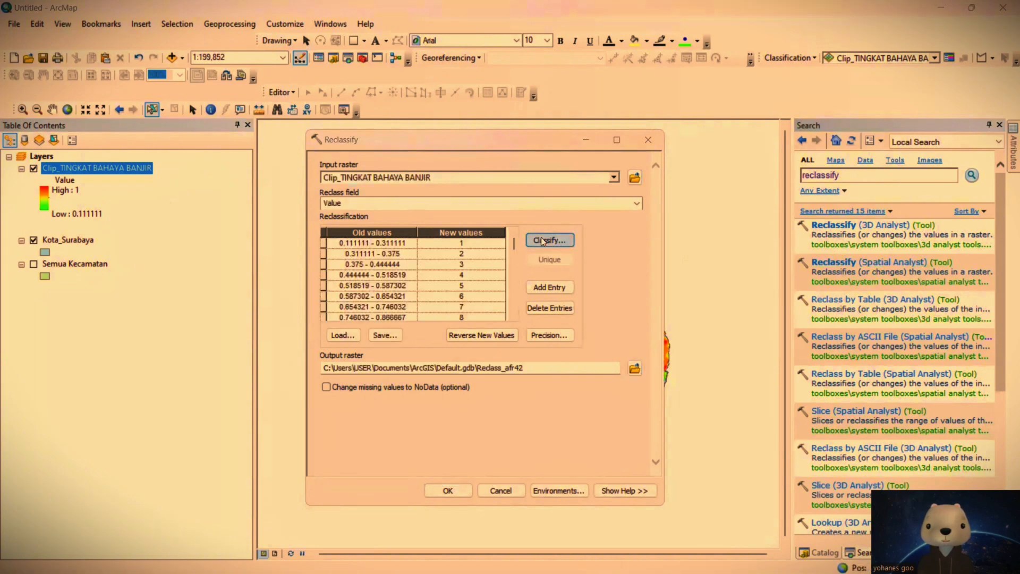
left_click(374, 212)
left_click(358, 232)
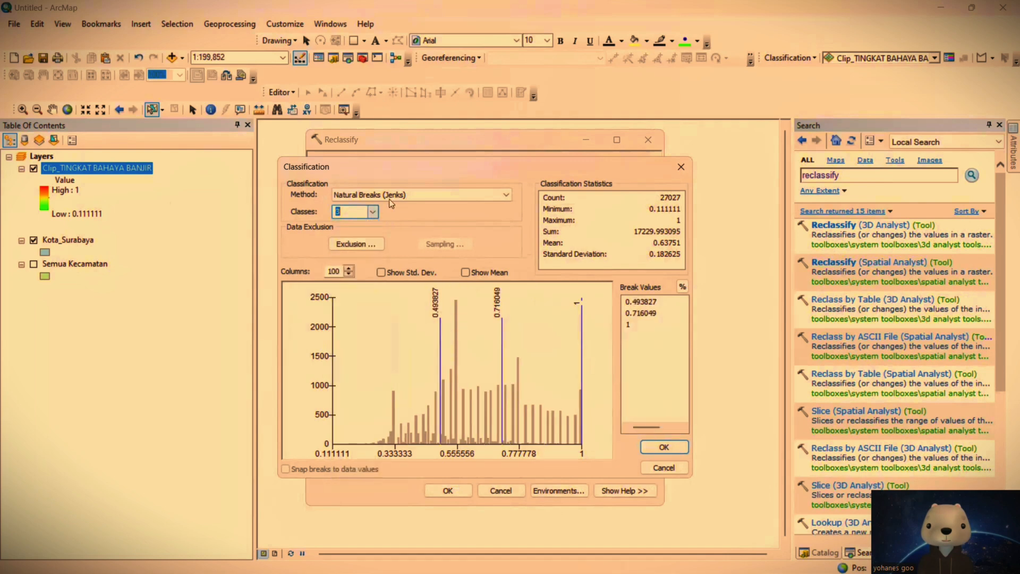
left_click(386, 195)
left_click(380, 216)
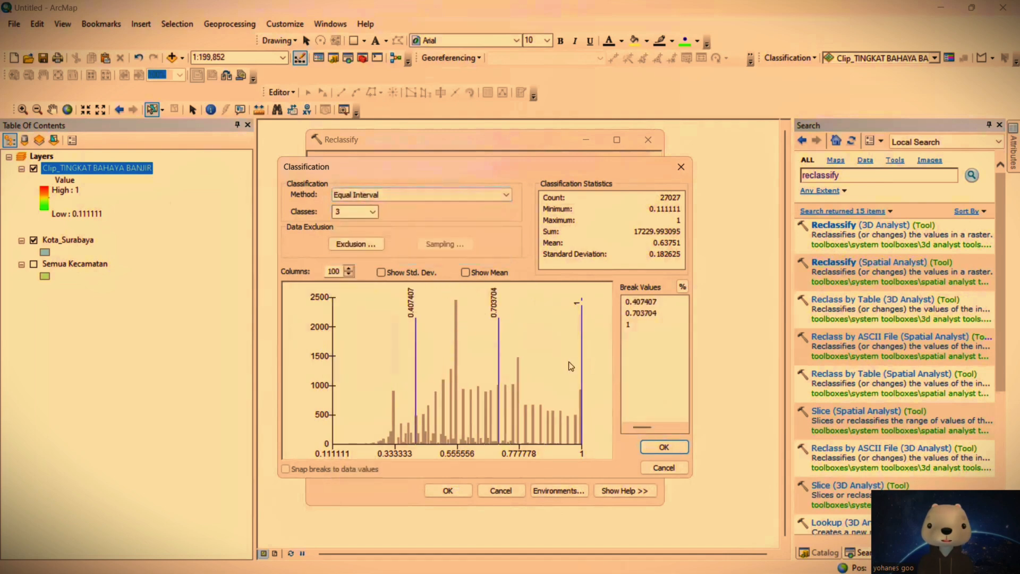
left_click(661, 445)
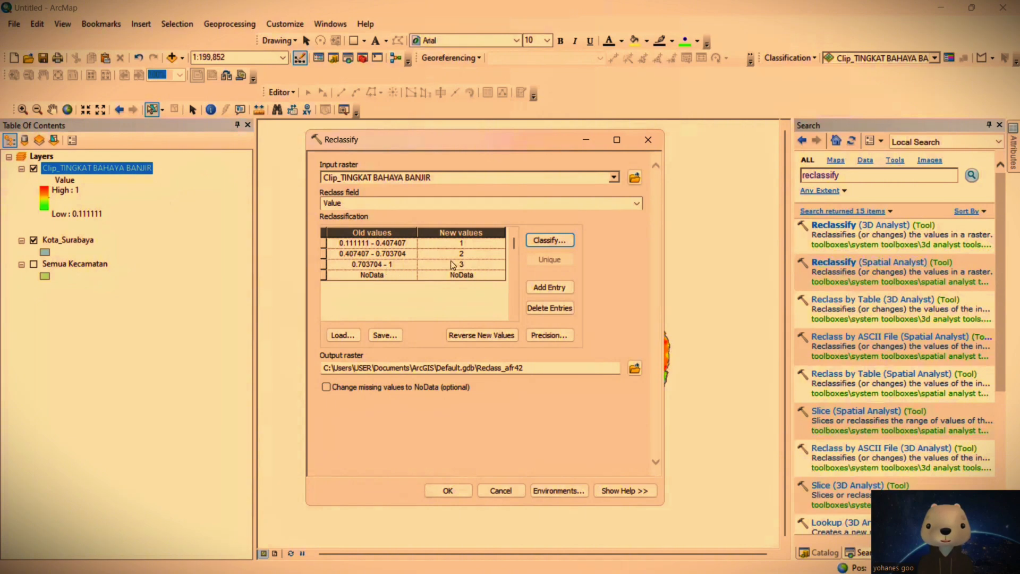
left_click(451, 489)
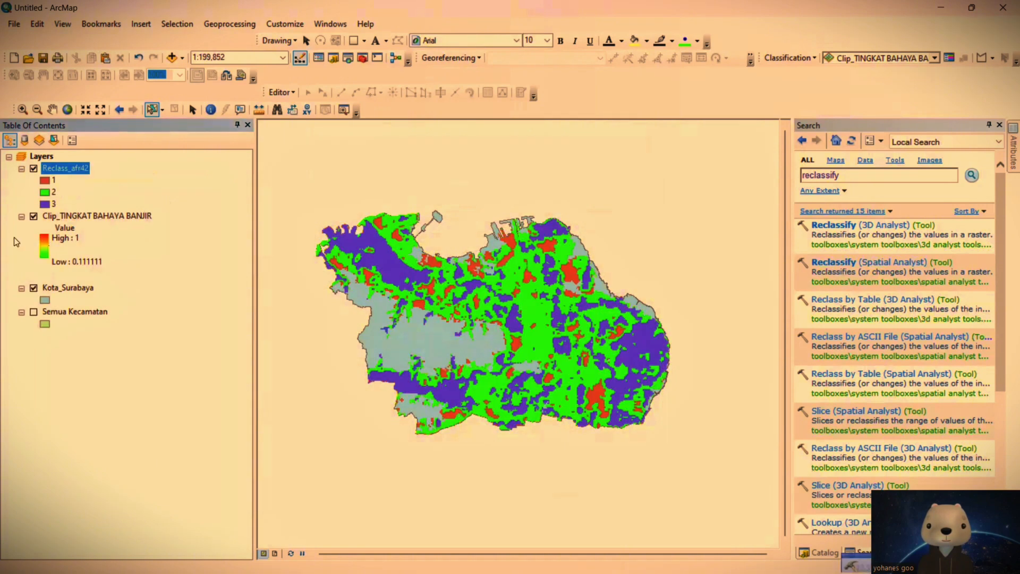
left_click(34, 216)
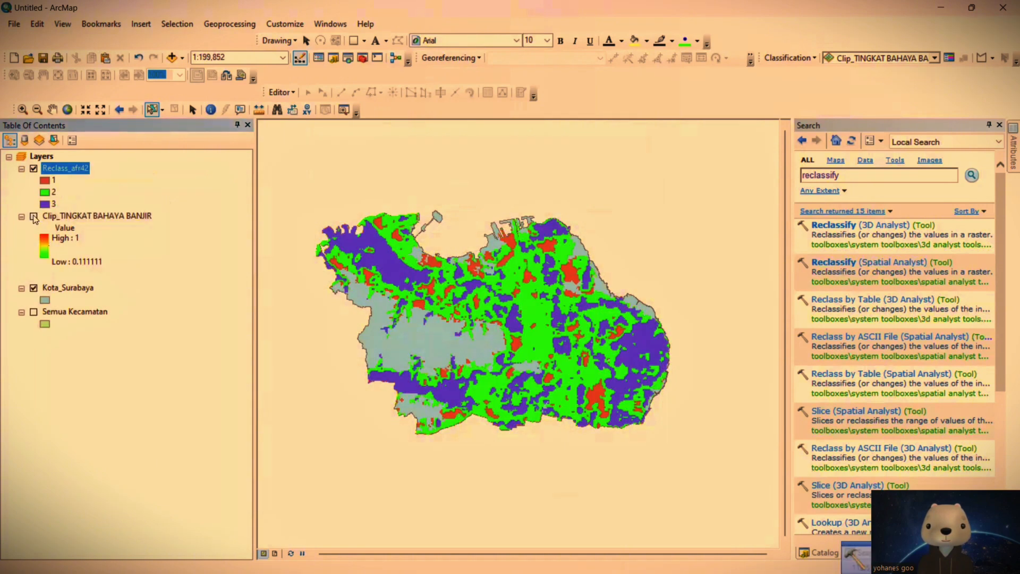
Step: Search for "Raster to polygon" and open the Raster to Polygon (Conversion) tool
left_click(855, 174)
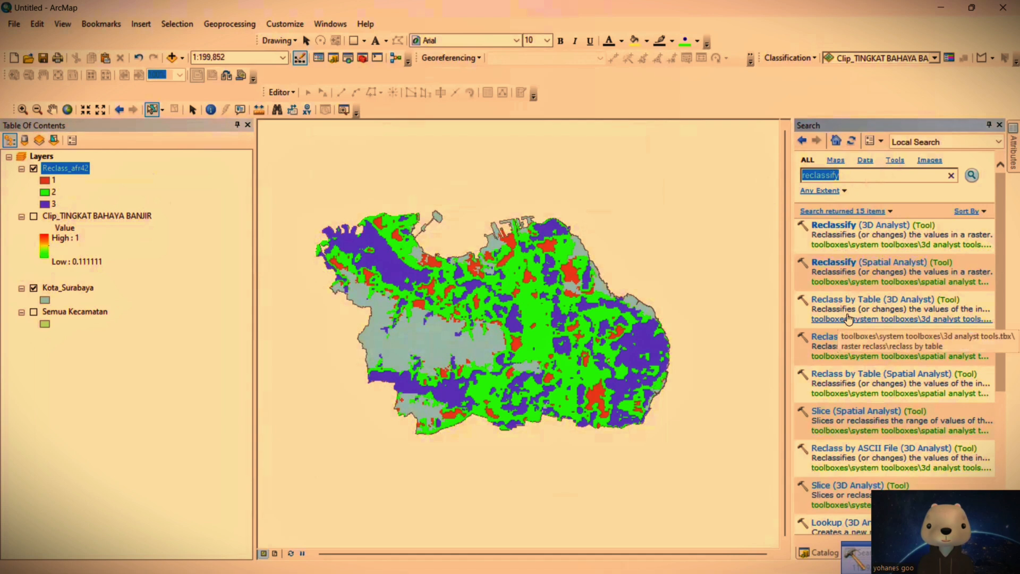
key("BackSpace")
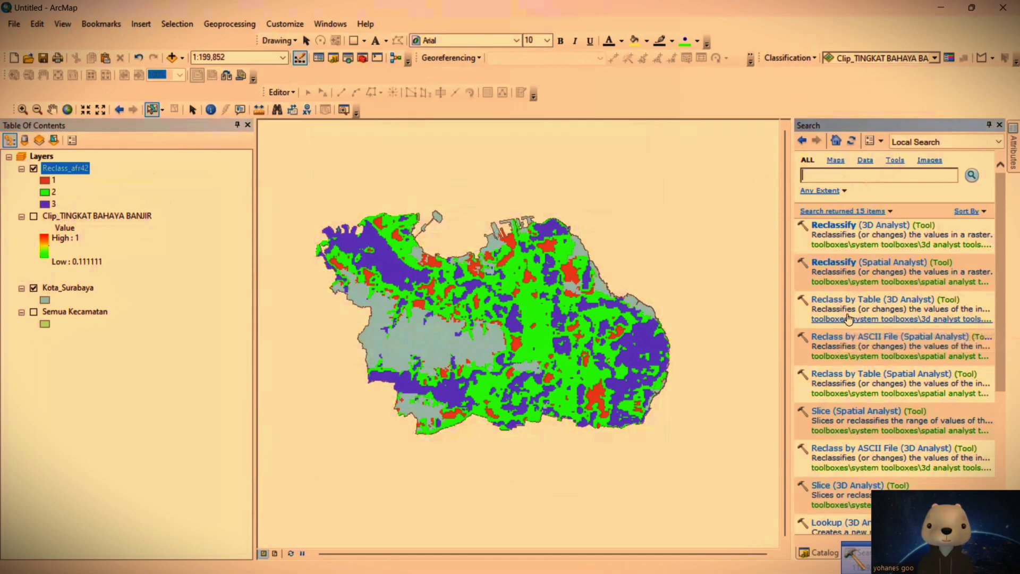
type("Ra")
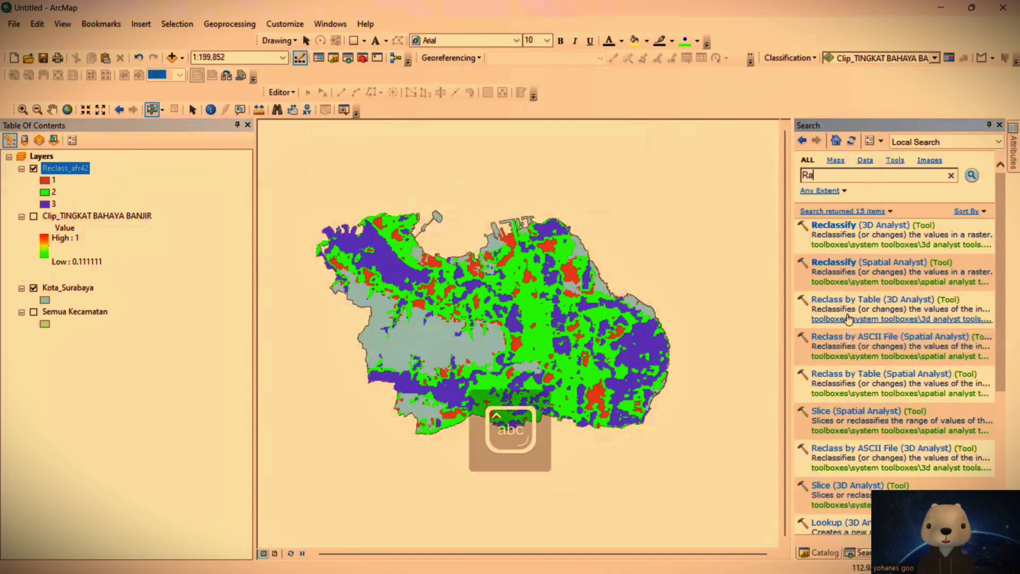
type("ster to polygon")
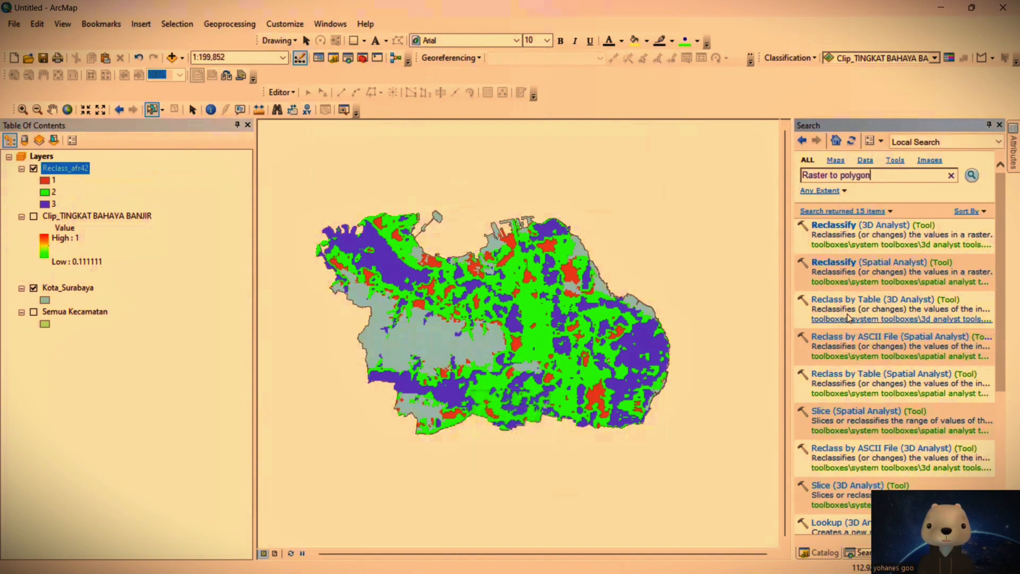
key("Return")
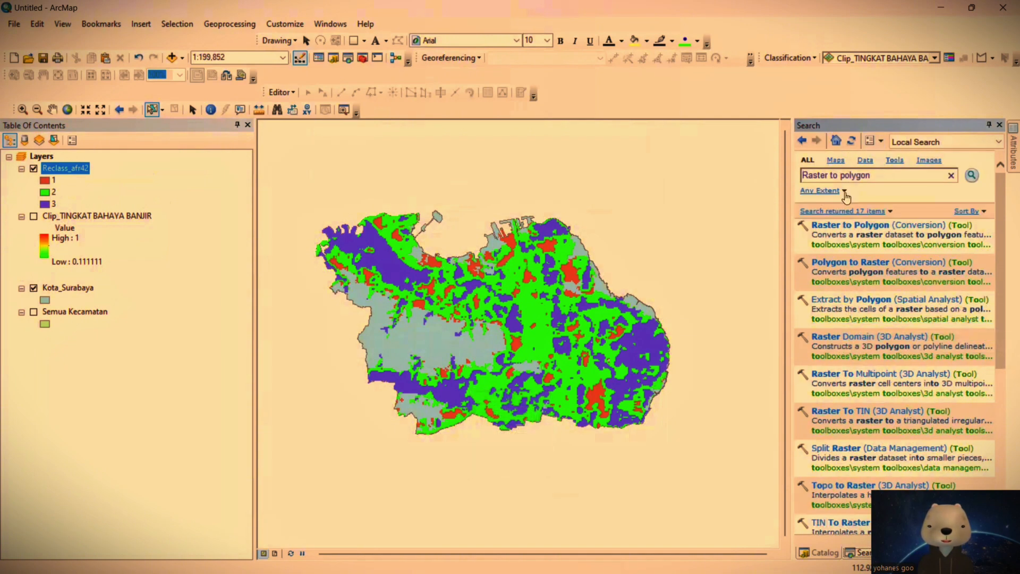
left_click(834, 225)
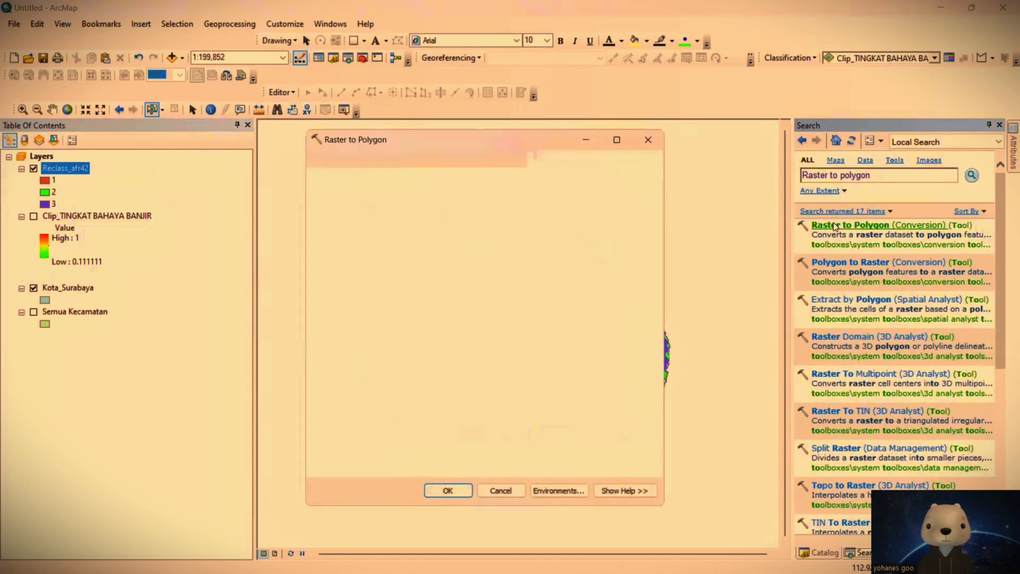
Step: Convert Reclass_afr42 to polygons using the Value field with simplified polygons, and hide the Reclass_afr42 layer
left_click_drag(272, 180, 350, 179)
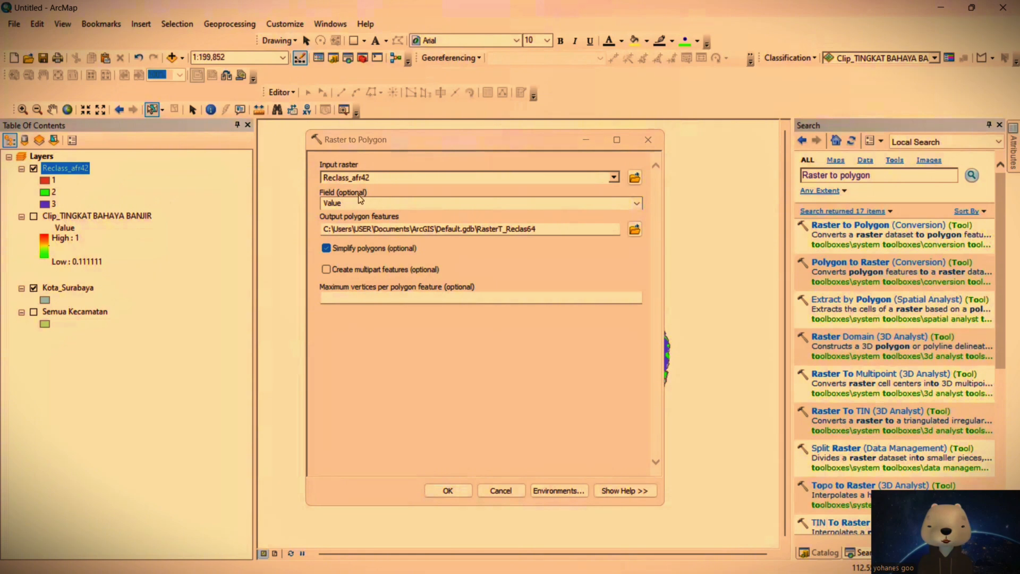
left_click(449, 489)
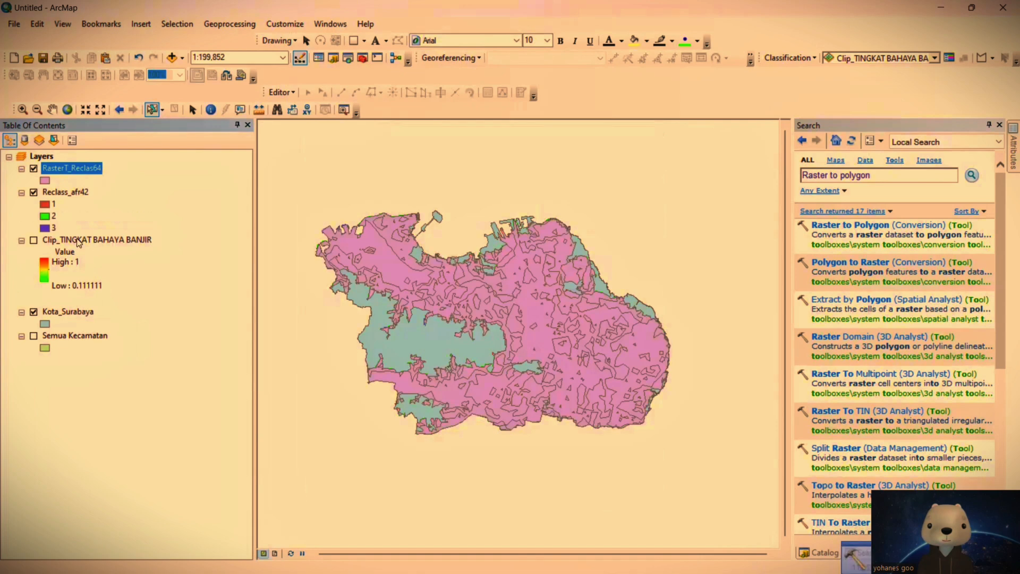
left_click(33, 192)
Step: Dissolve RasterT_Reclas64 by the gridcode field and remove the undissolved RasterT_Reclas64 layer from the map
left_click(229, 24)
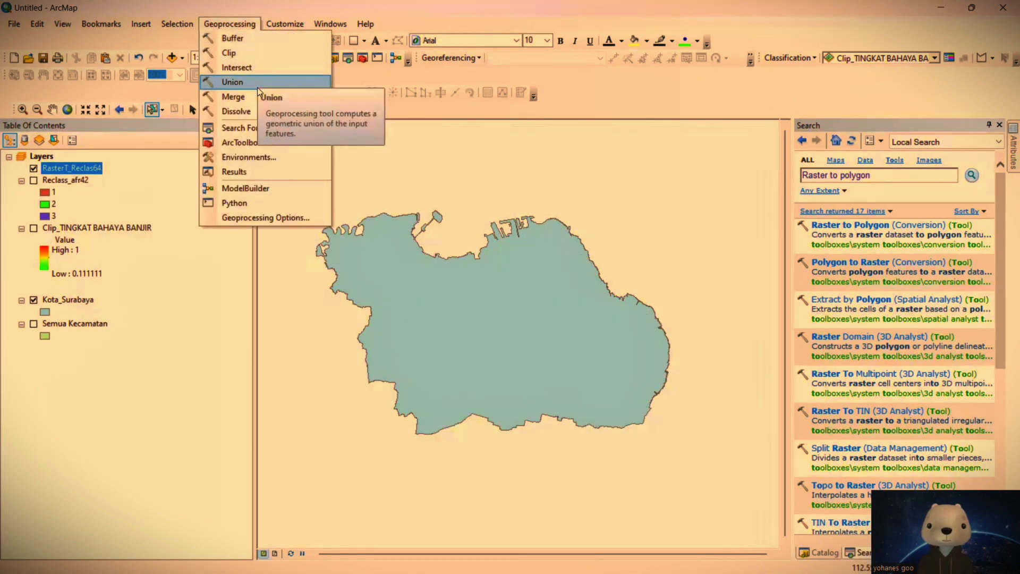
left_click(249, 112)
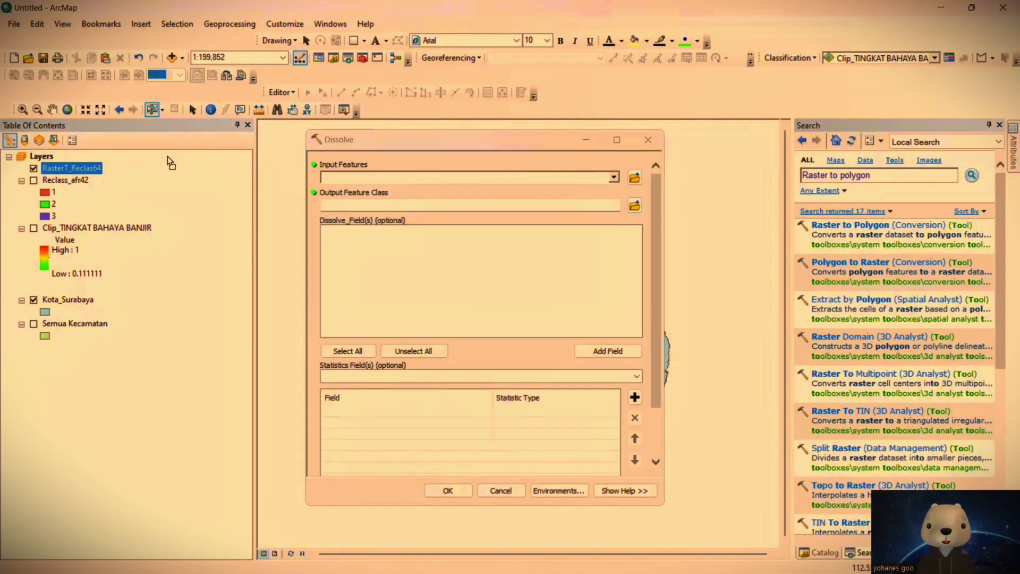
left_click_drag(390, 175, 390, 177)
left_click(328, 254)
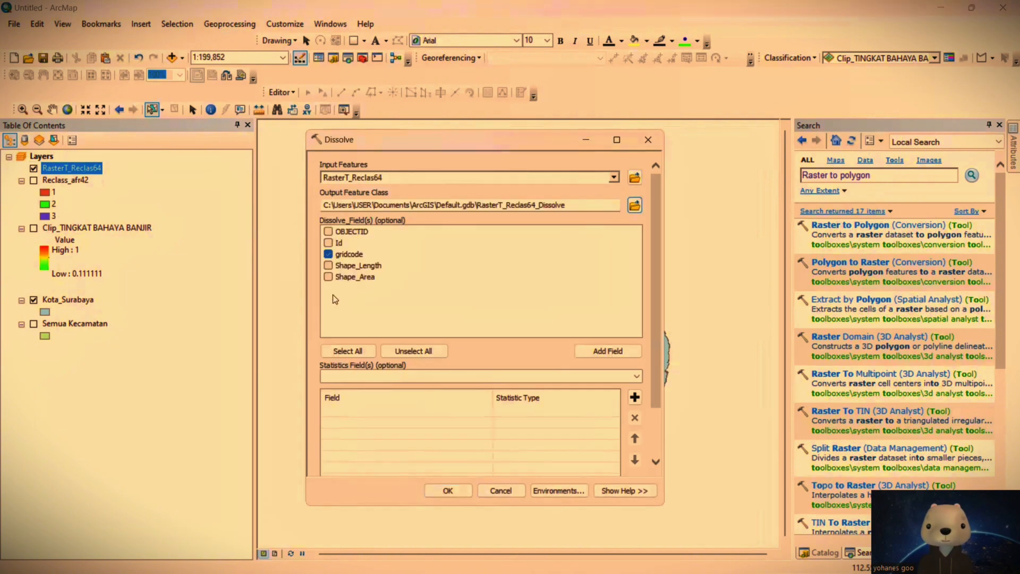
left_click(461, 489)
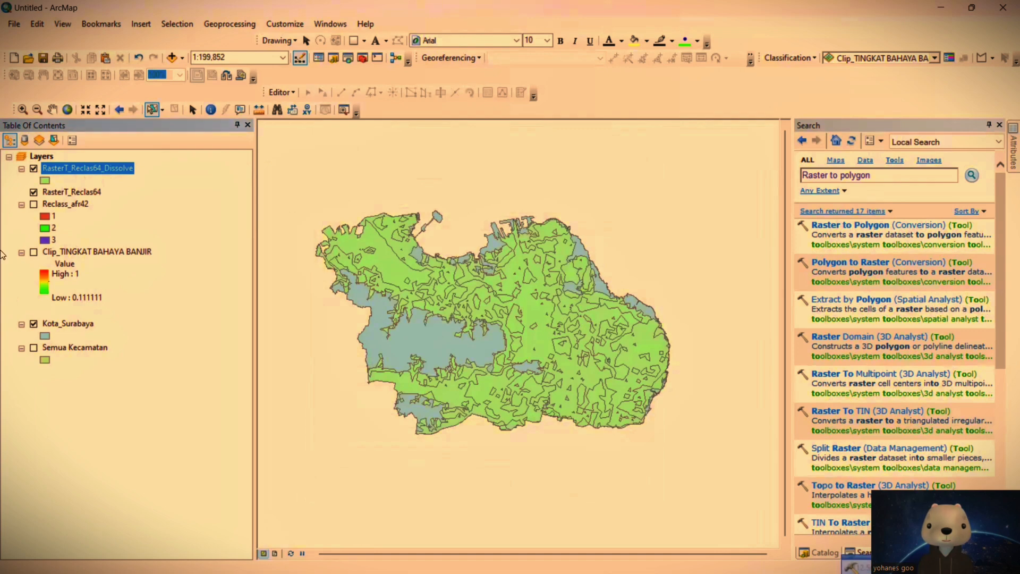
right_click(64, 192)
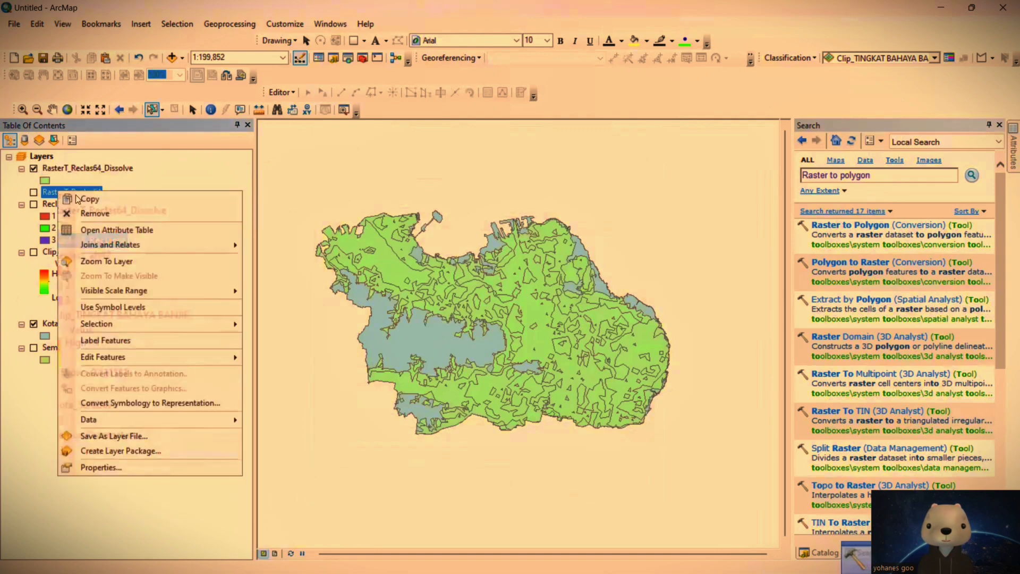
left_click(98, 217)
Step: Add a Text field named Keterangan to the attribute table of RasterT_Reclas64_Dissolve
right_click(94, 169)
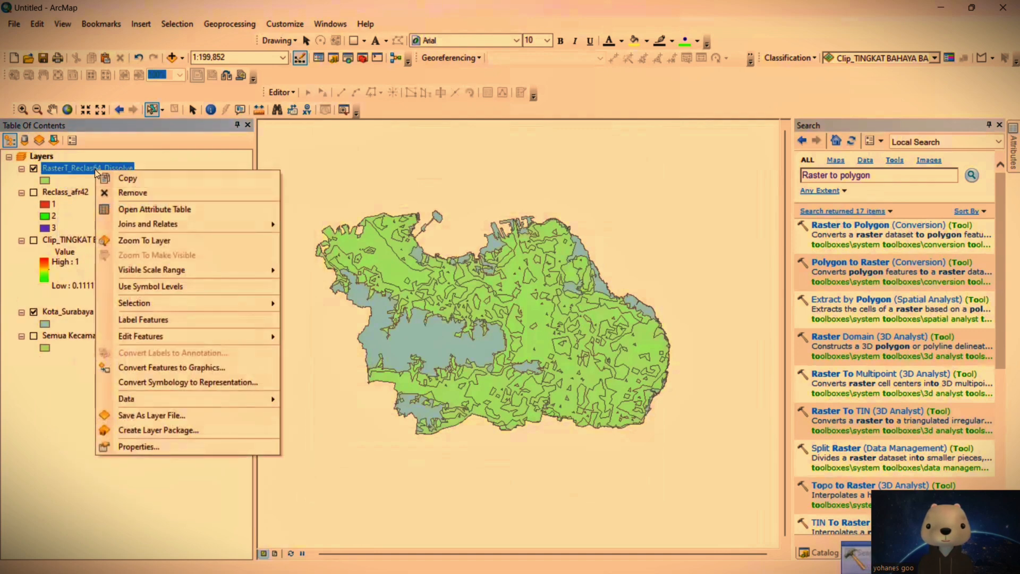
left_click(215, 202)
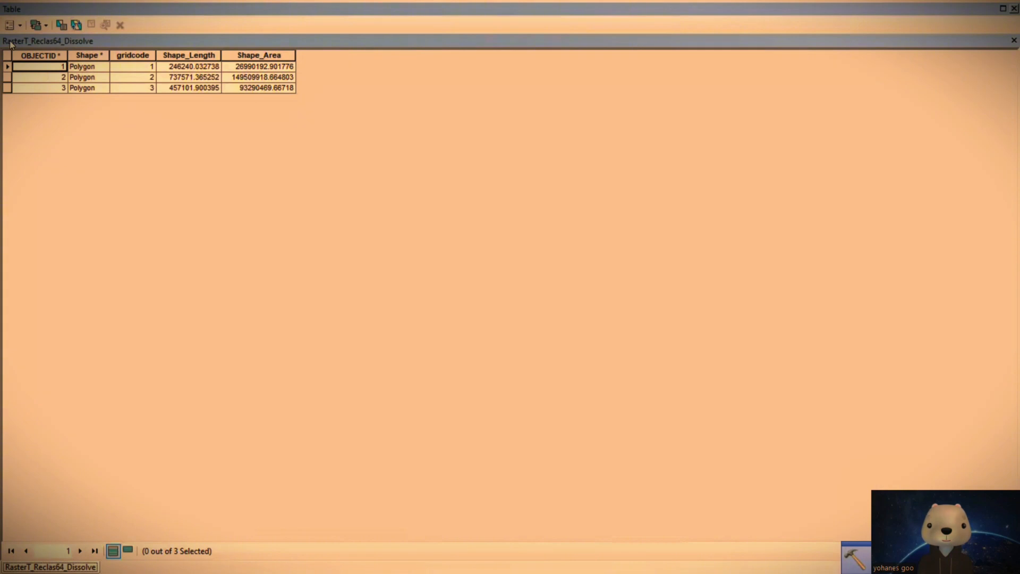
left_click(10, 25)
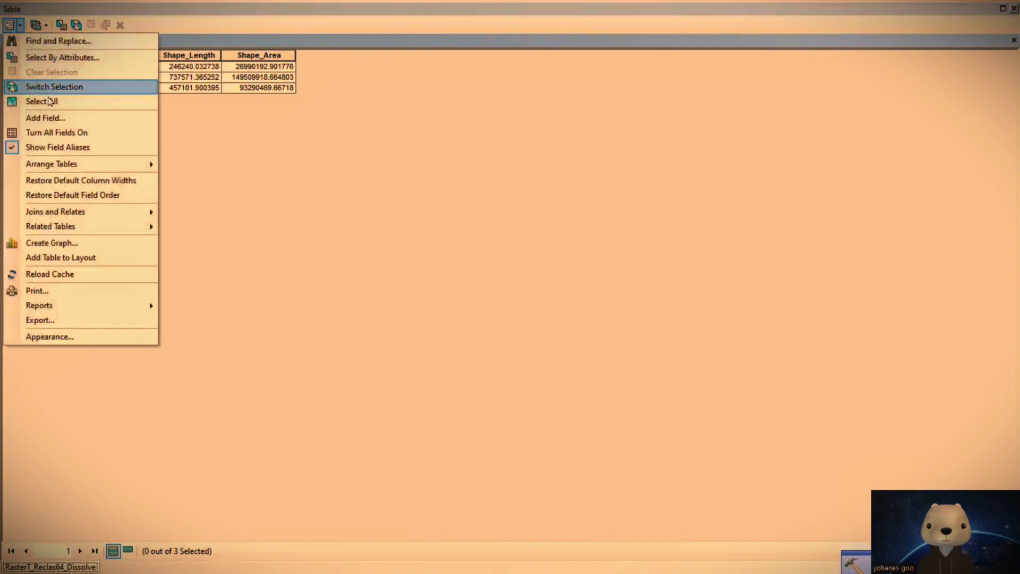
left_click(84, 114)
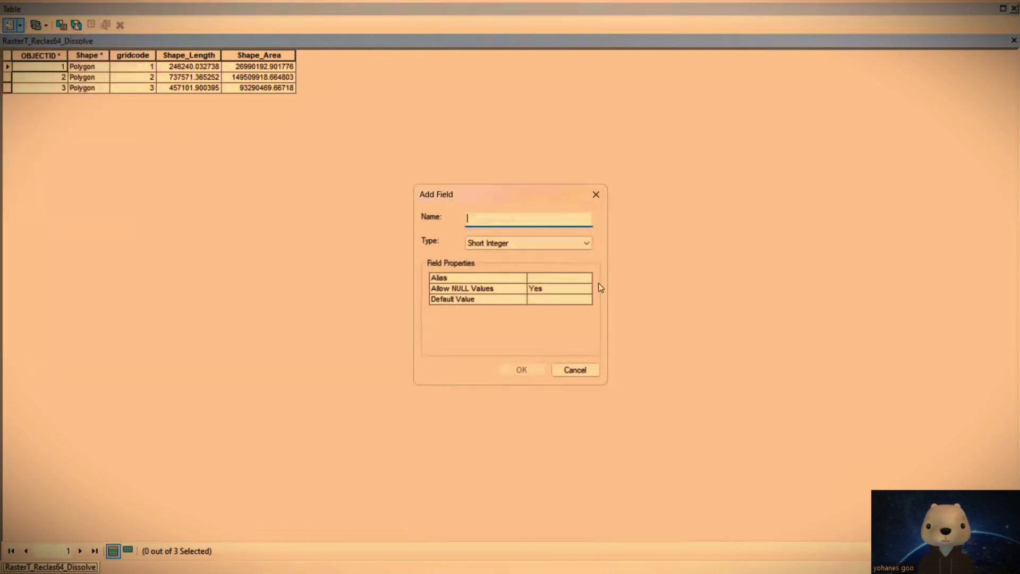
key("Caps_Lock")
type("K")
key("Caps_Lock")
type("eterangan")
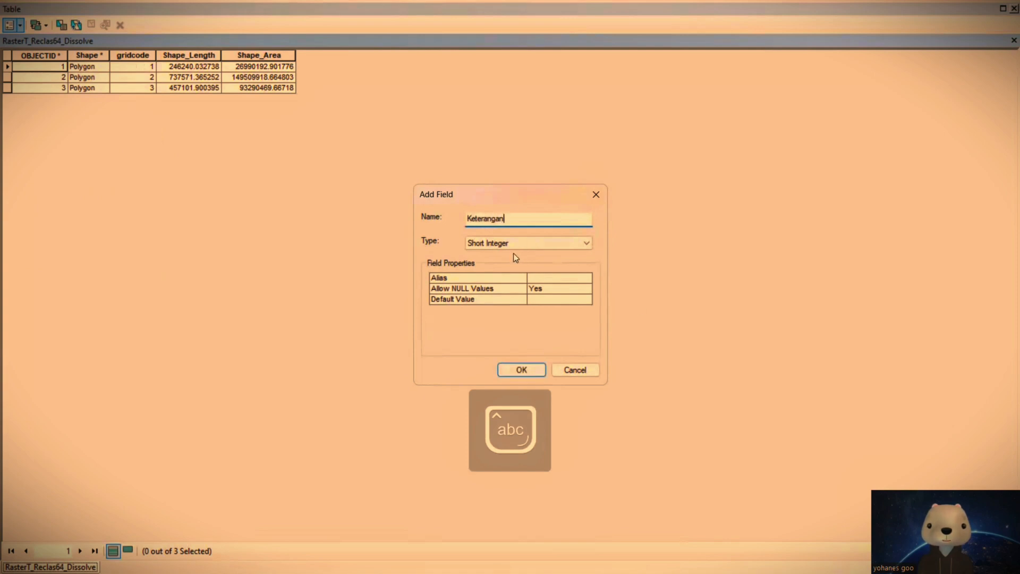
left_click(514, 243)
left_click(508, 296)
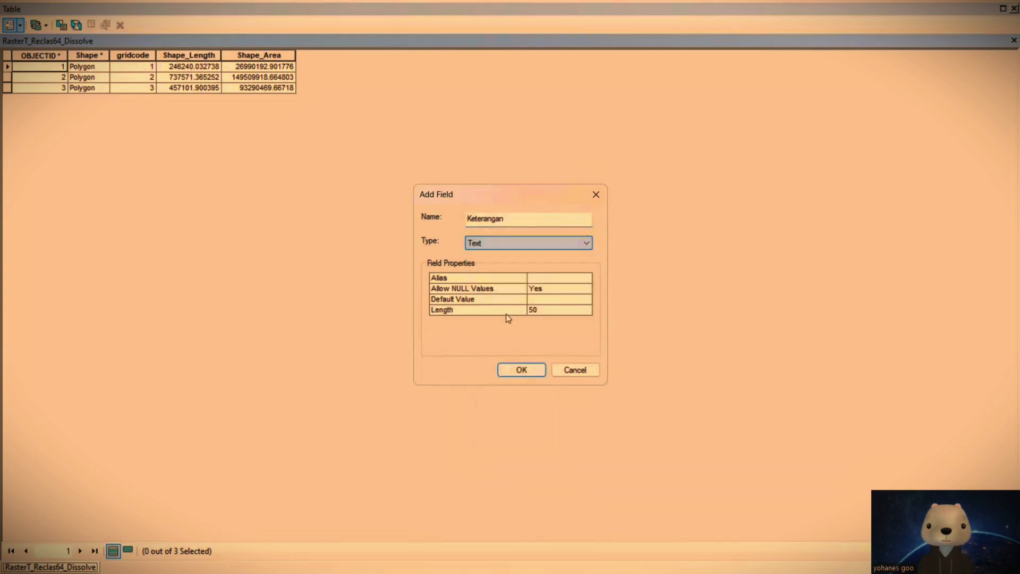
left_click(522, 370)
Step: Calculate Keterangan as "Rendah" for the record with gridcode 1
left_click(6, 68)
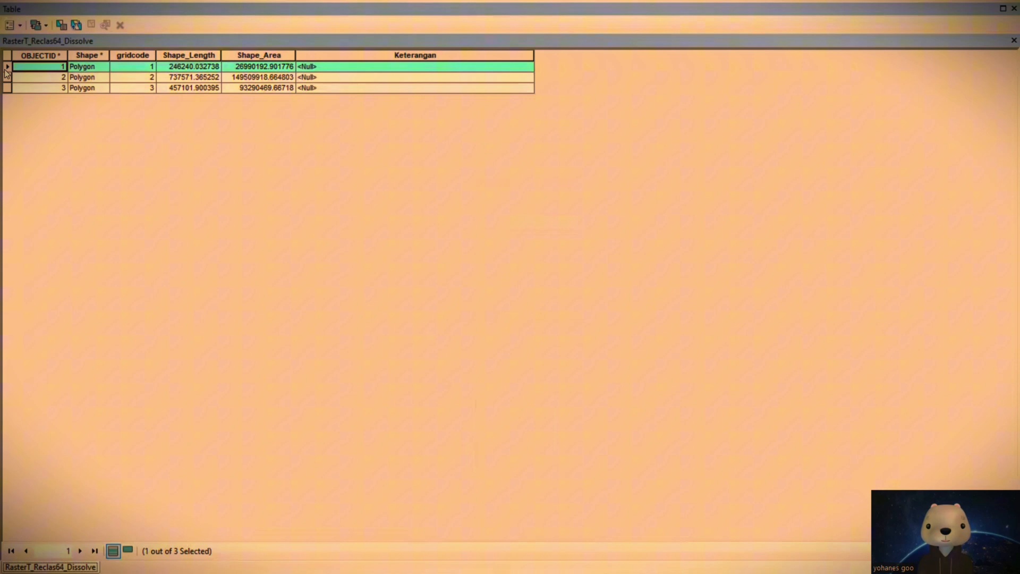
right_click(385, 55)
left_click(465, 143)
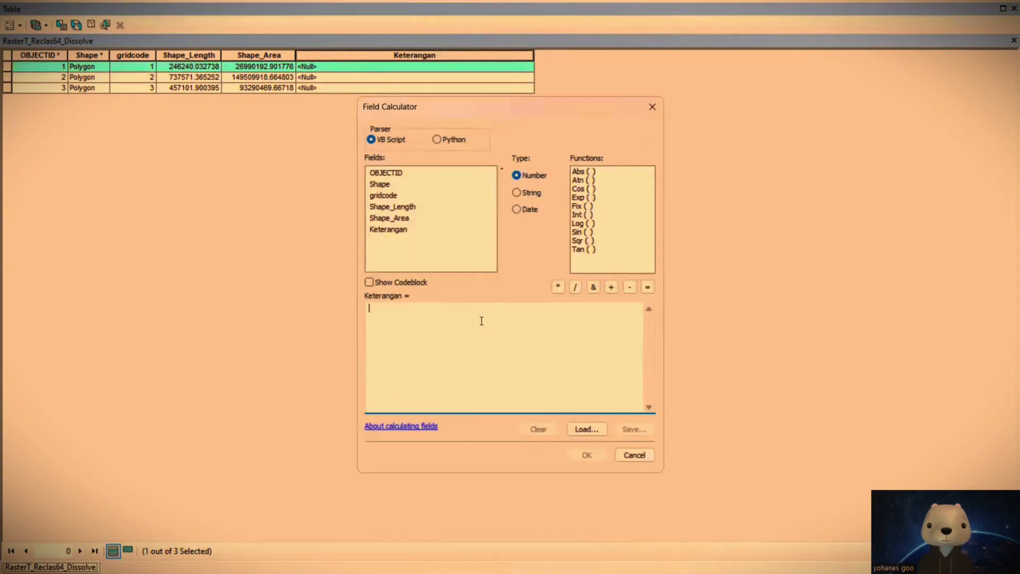
left_click(481, 321)
type("\"")
key("Caps_Lock")
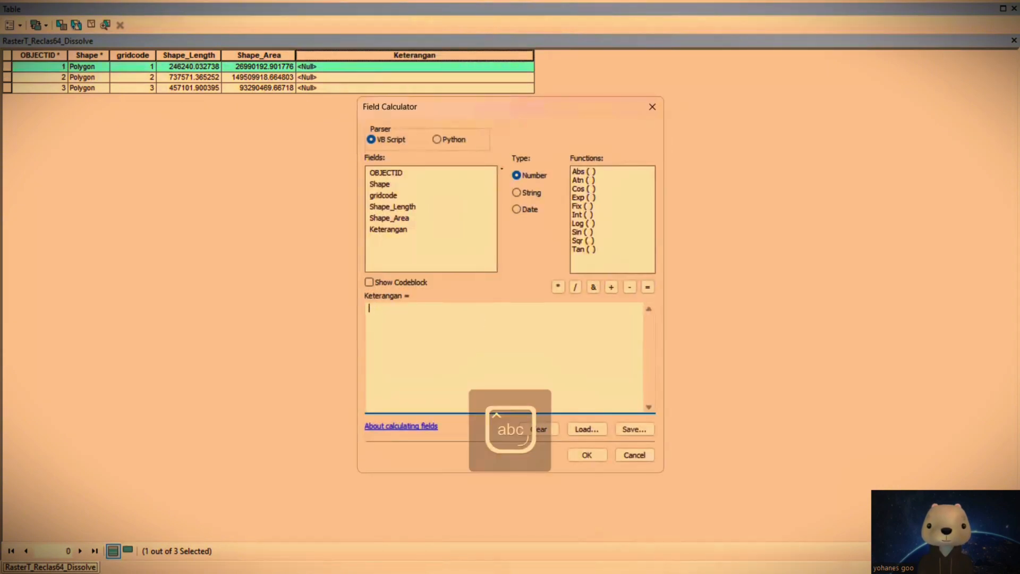
type("\"Rendah")
left_click(586, 454)
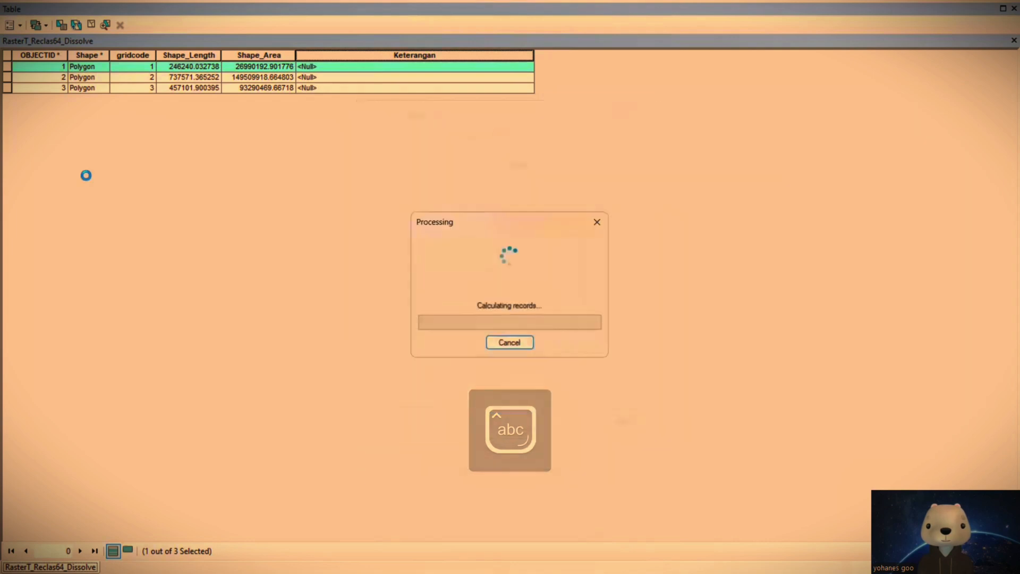
Step: Calculate Keterangan as "Sedang" for the record with gridcode 2
left_click(8, 77)
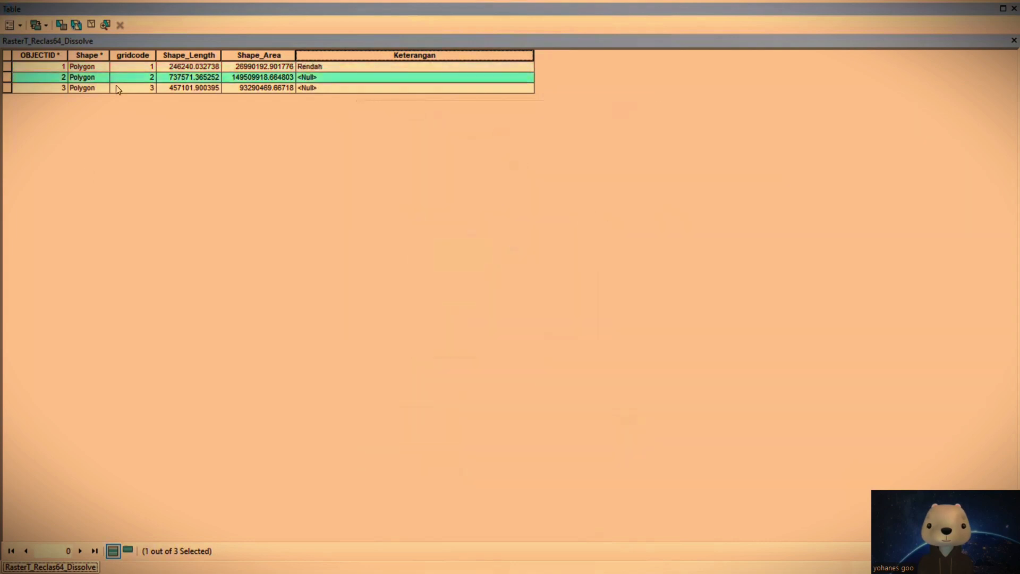
right_click(324, 51)
left_click(412, 139)
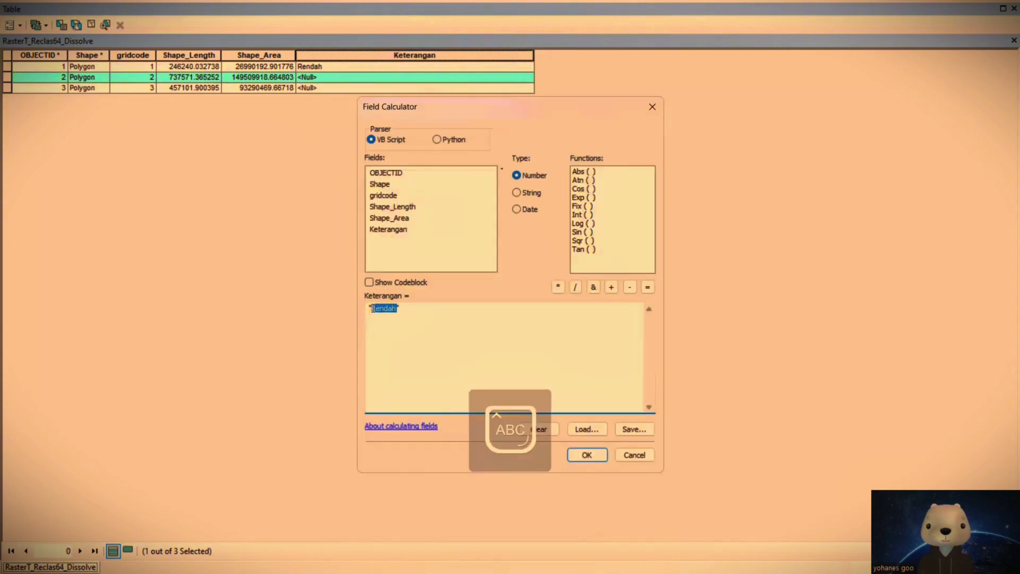
type("Se")
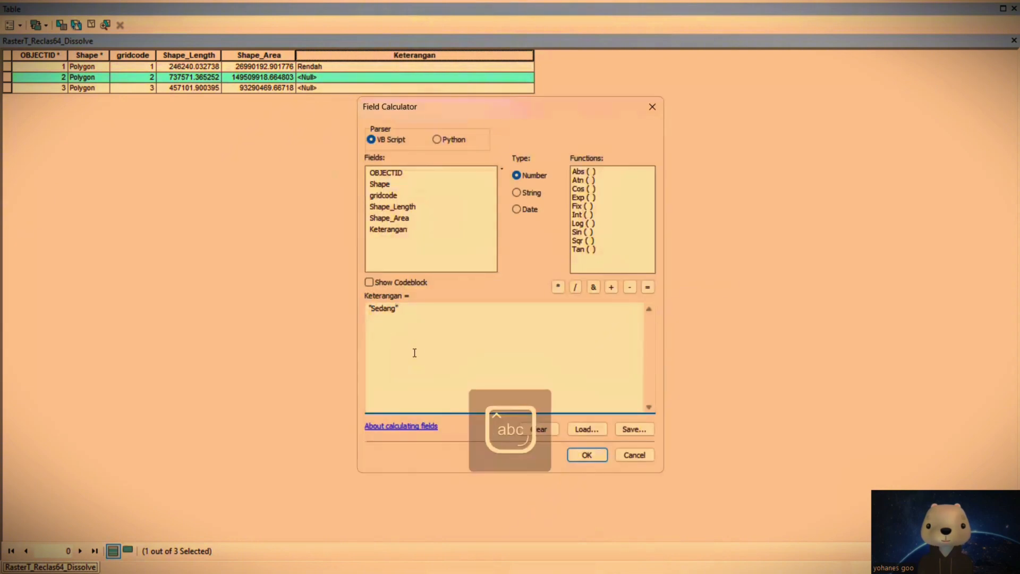
left_click(587, 453)
Step: Calculate Keterangan as "Tinggi" for the record with gridcode 3 and close the attribute table
left_click(13, 87)
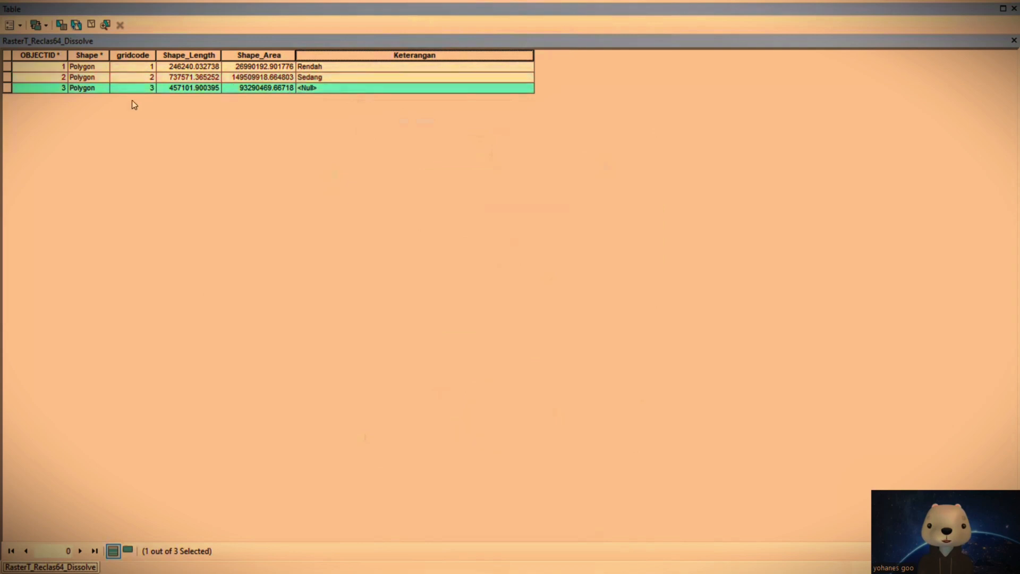
right_click(325, 54)
left_click(405, 142)
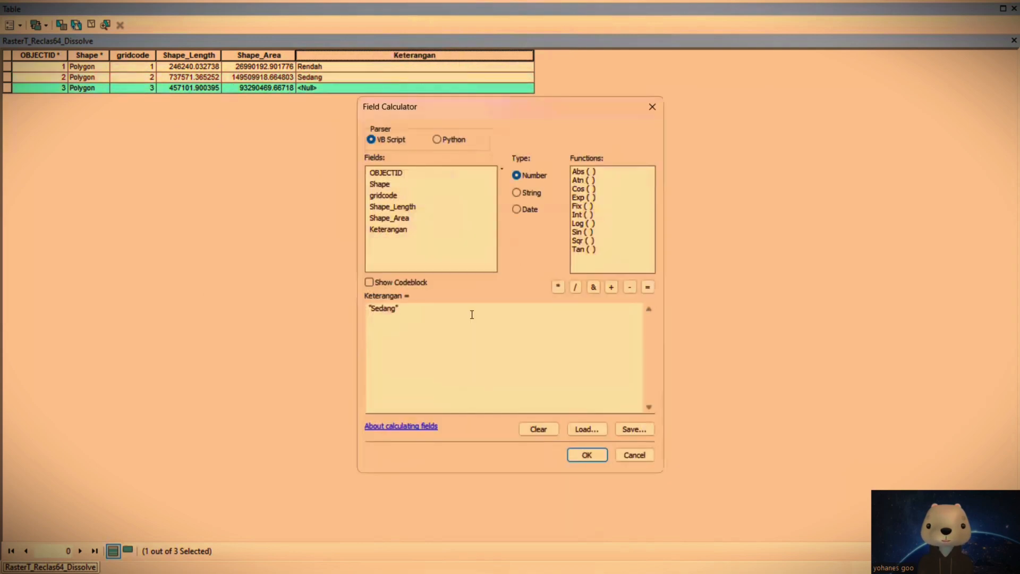
left_click_drag(397, 313, 376, 314)
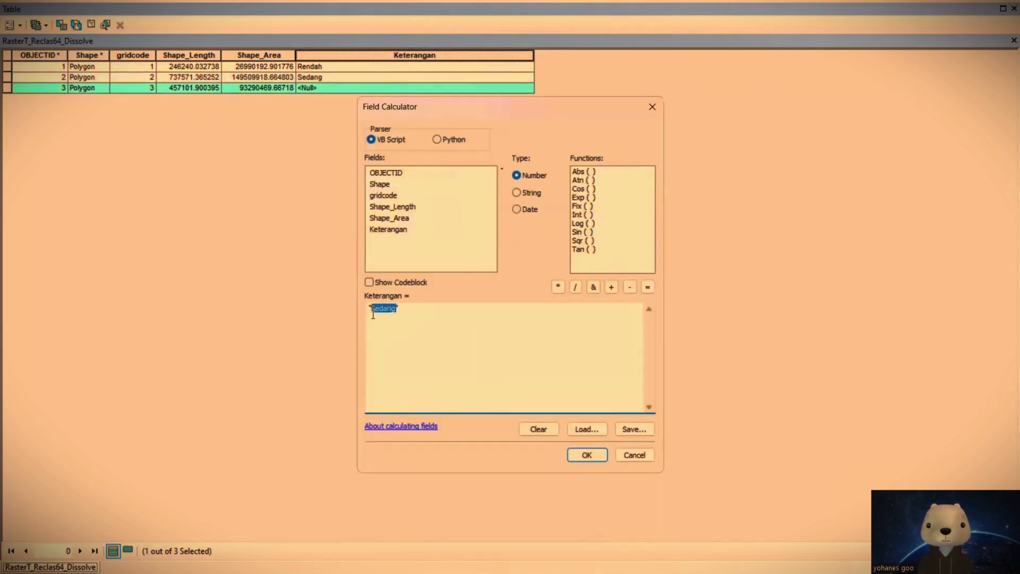
type("Tinggi")
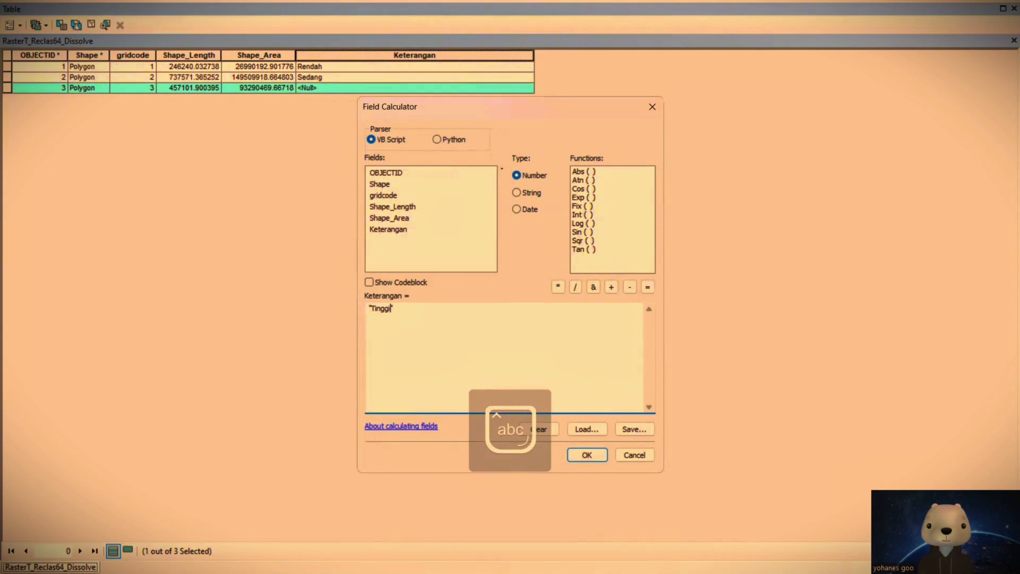
left_click(585, 454)
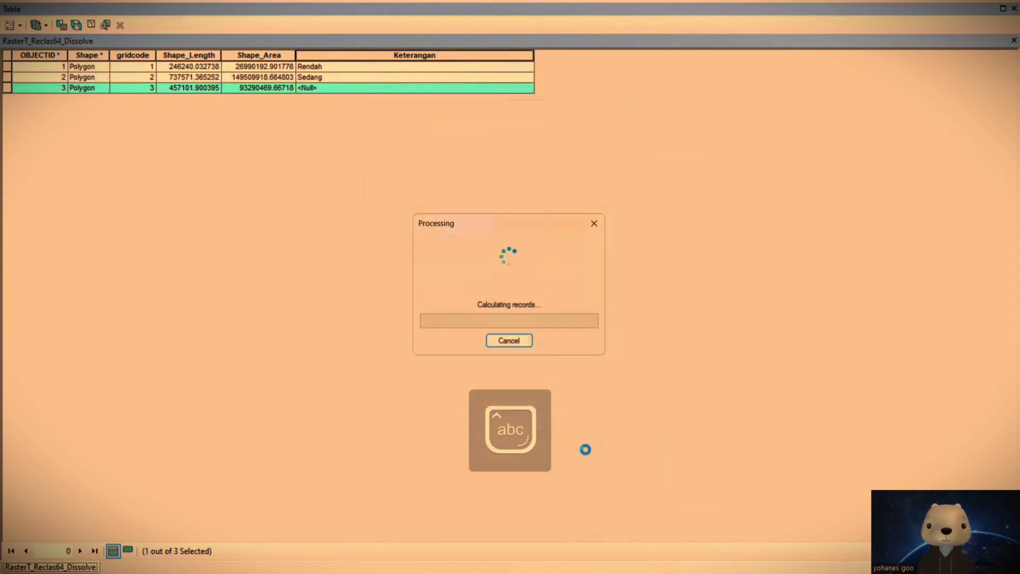
left_click(1014, 8)
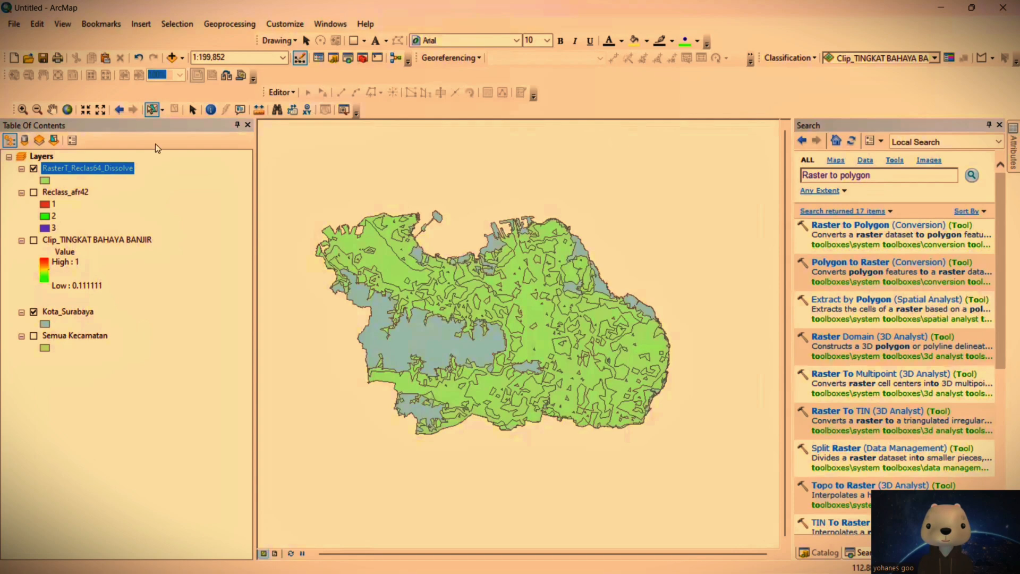
Step: Set the symbology of RasterT_Reclas64_Dissolve to unique values based on the Keterangan field
right_click(109, 167)
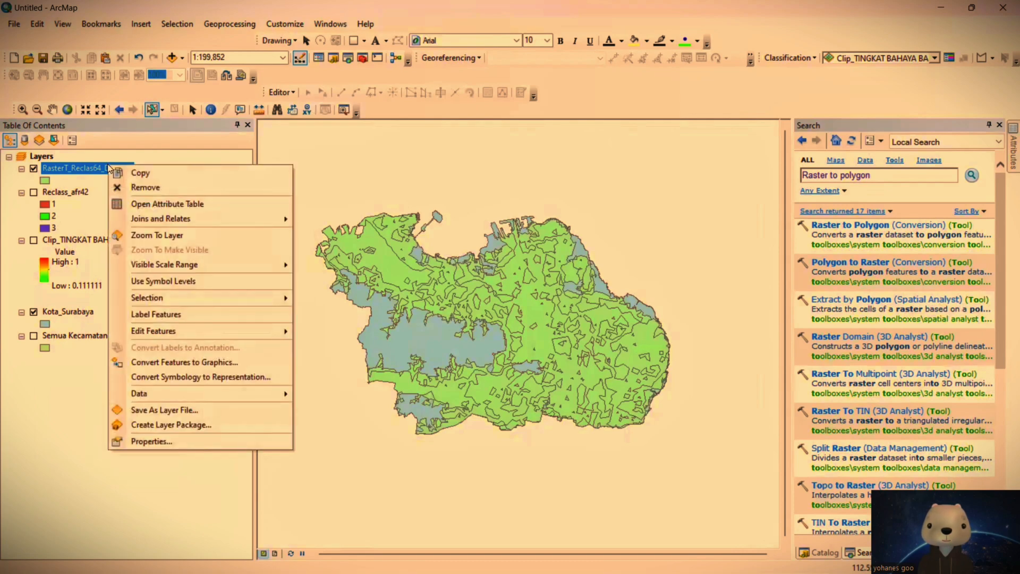
left_click(51, 349)
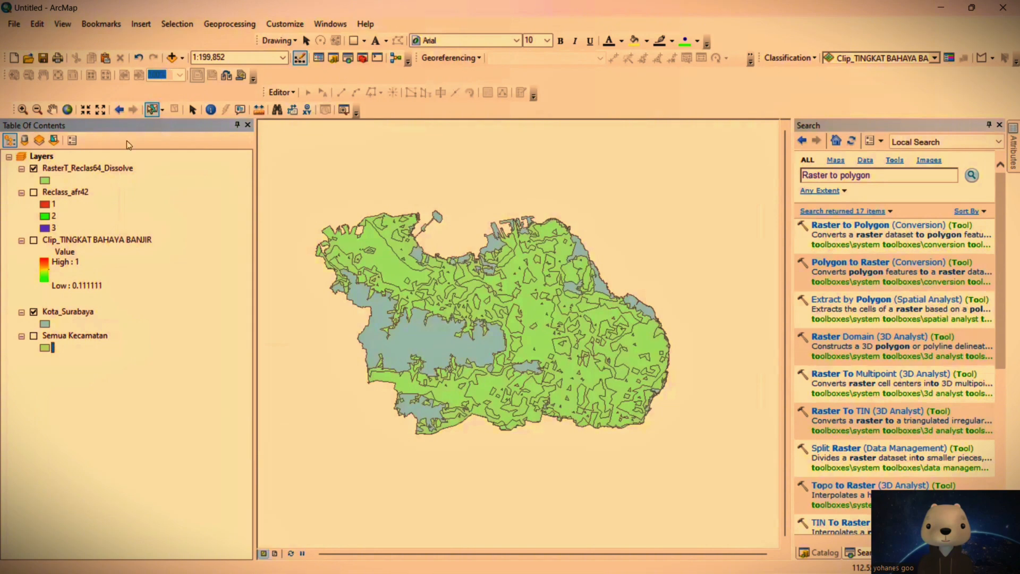
right_click(109, 167)
left_click(173, 438)
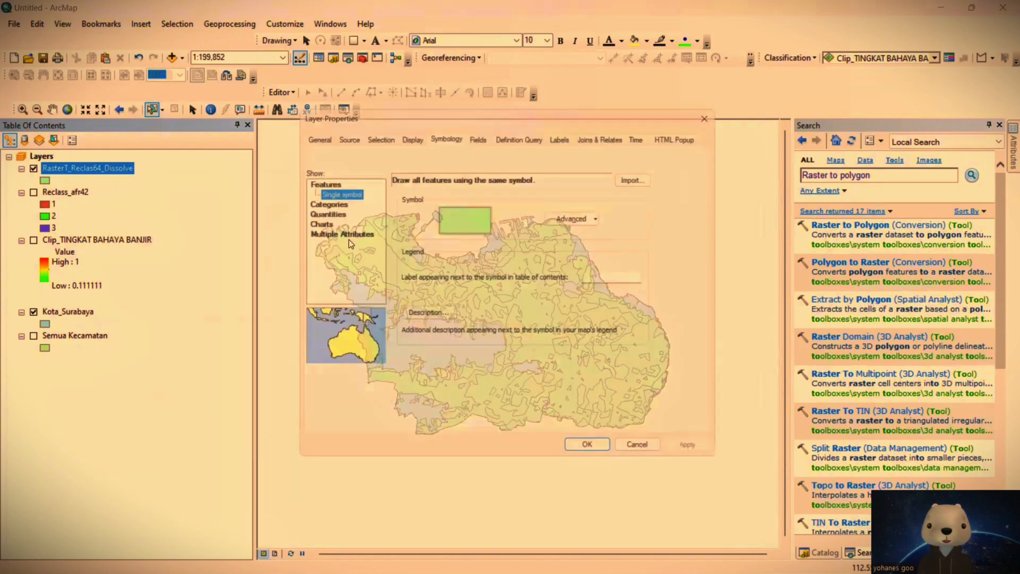
left_click(339, 200)
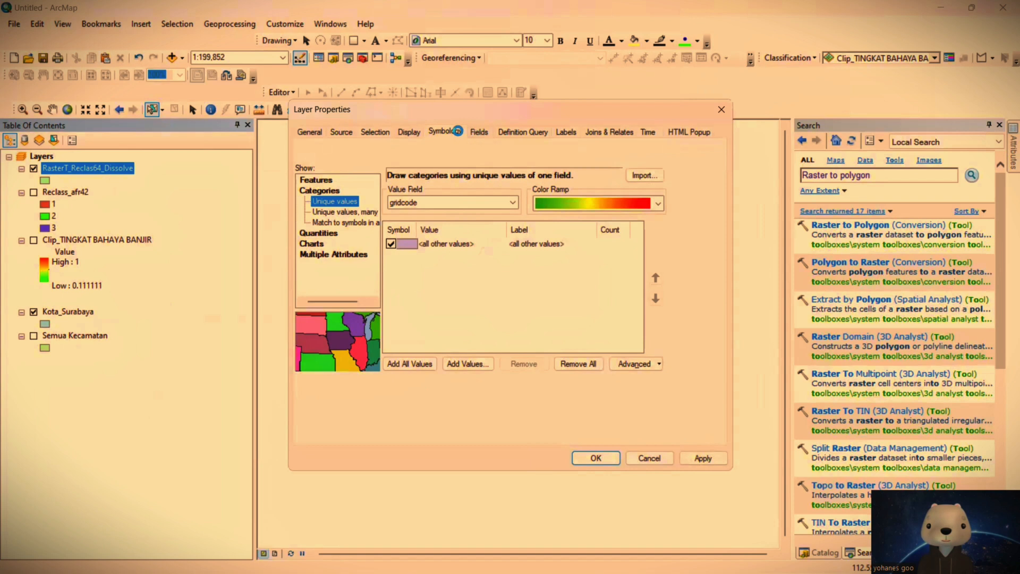
left_click(456, 203)
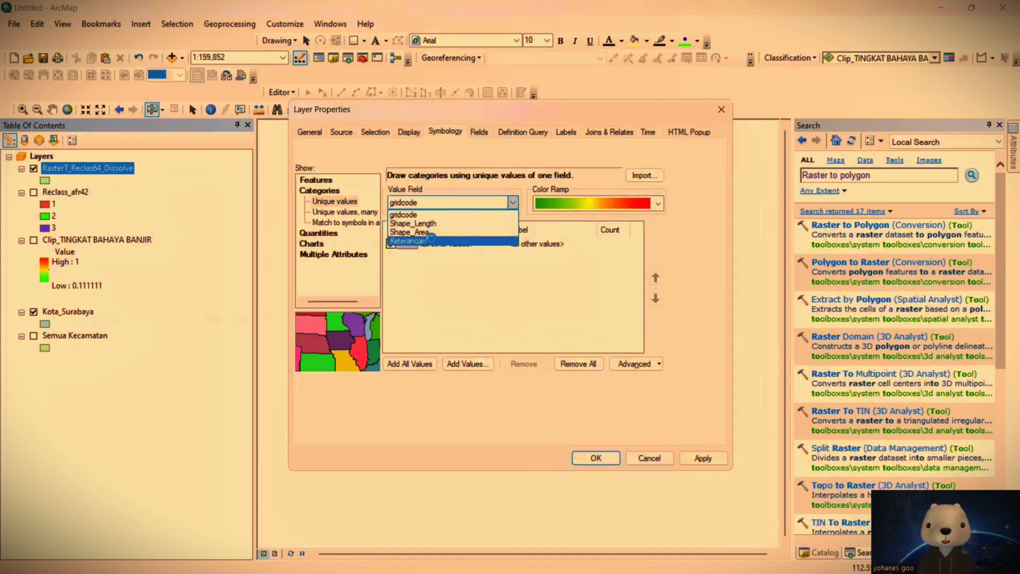
left_click(430, 237)
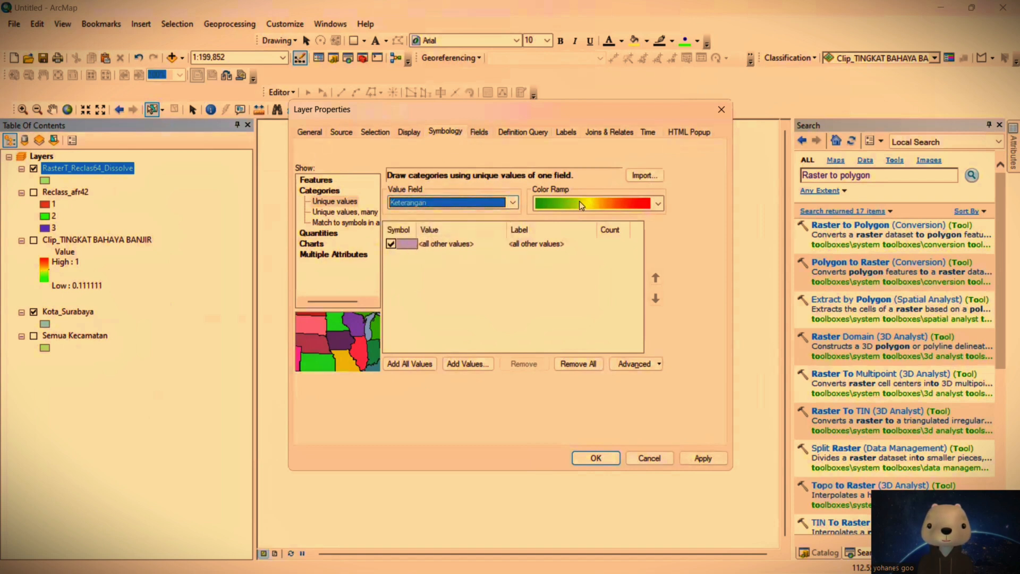
Step: Remove the outline color from the default symbol and add all Keterangan values to the unique-values classification
left_click(407, 244)
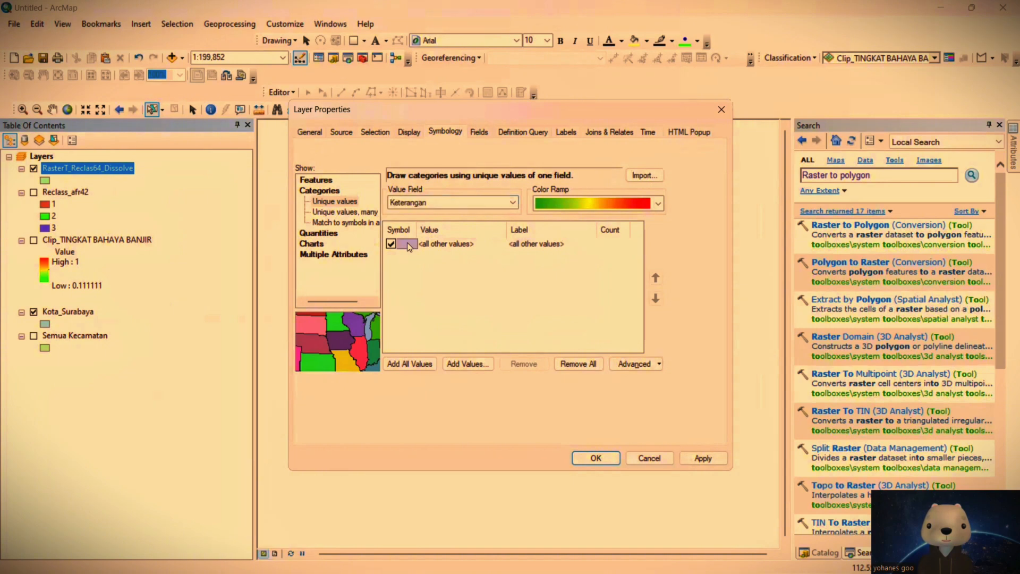
double_click(407, 244)
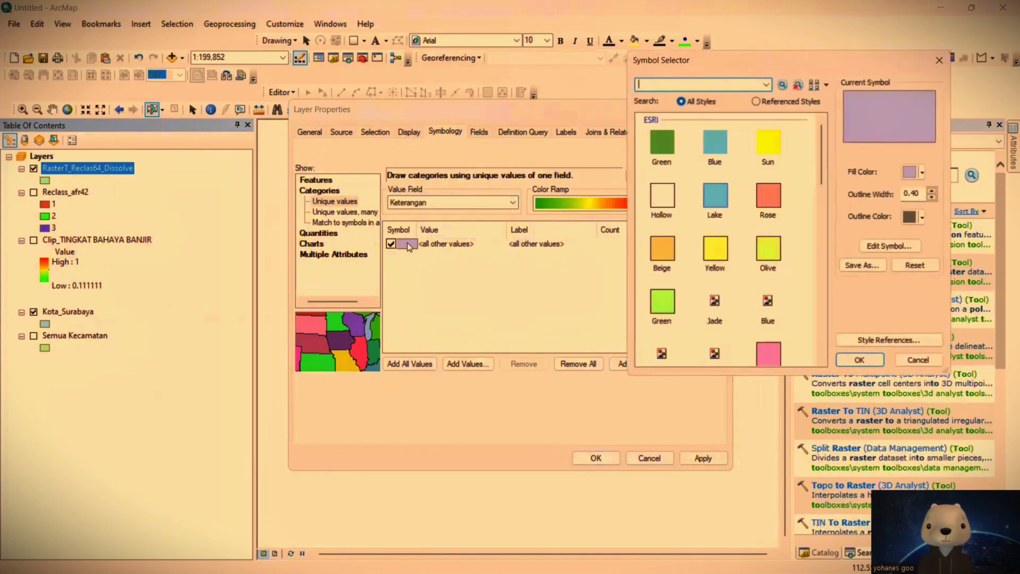
left_click(922, 216)
left_click(936, 236)
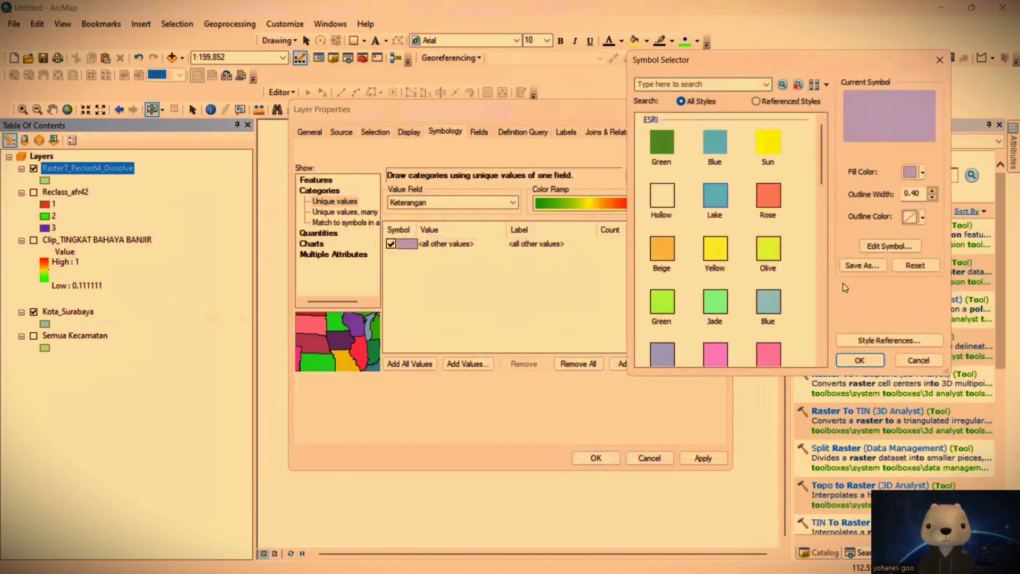
left_click(860, 360)
left_click(420, 365)
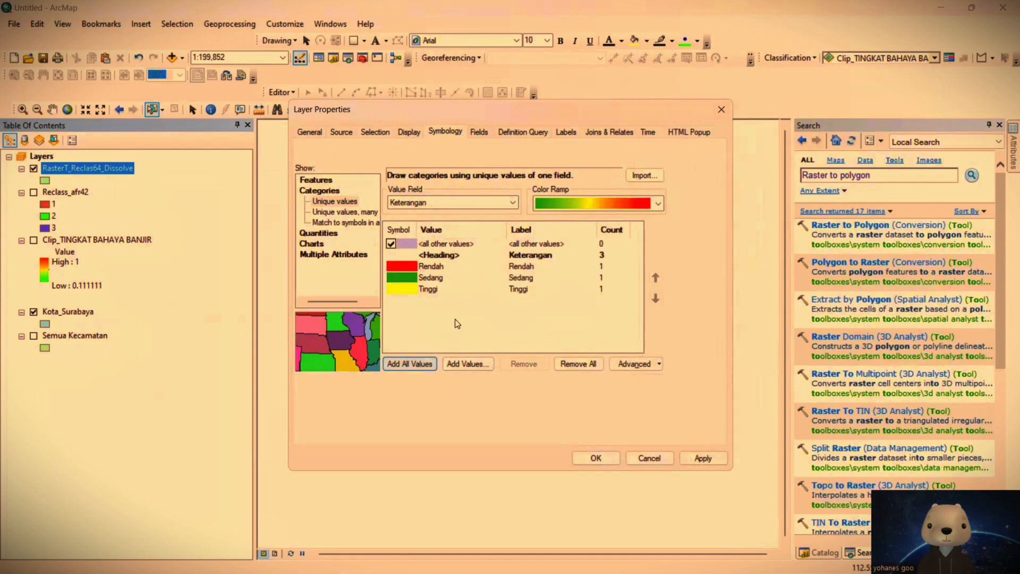
Step: Apply the green-yellow-red color ramp so Rendah is green, Sedang yellow and Tinggi red, and accept the layer properties
right_click(455, 304)
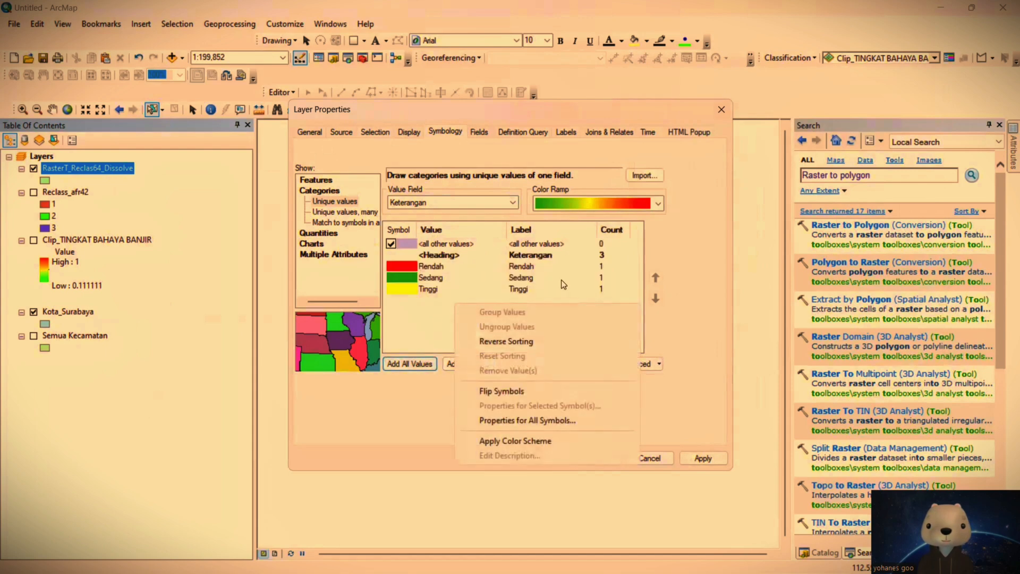
left_click(612, 204)
left_click(610, 231)
left_click(614, 193)
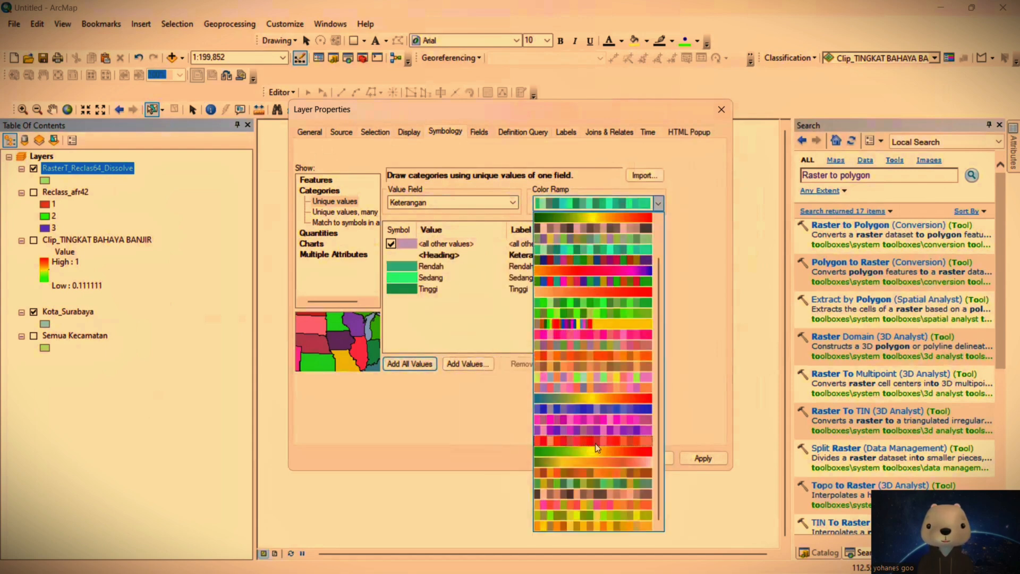
left_click(611, 448)
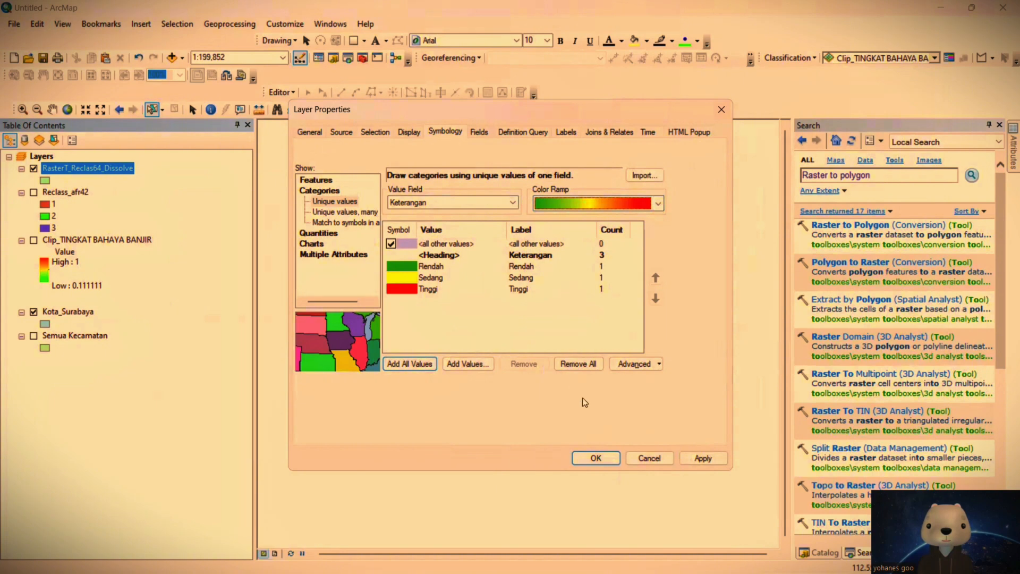
left_click(595, 457)
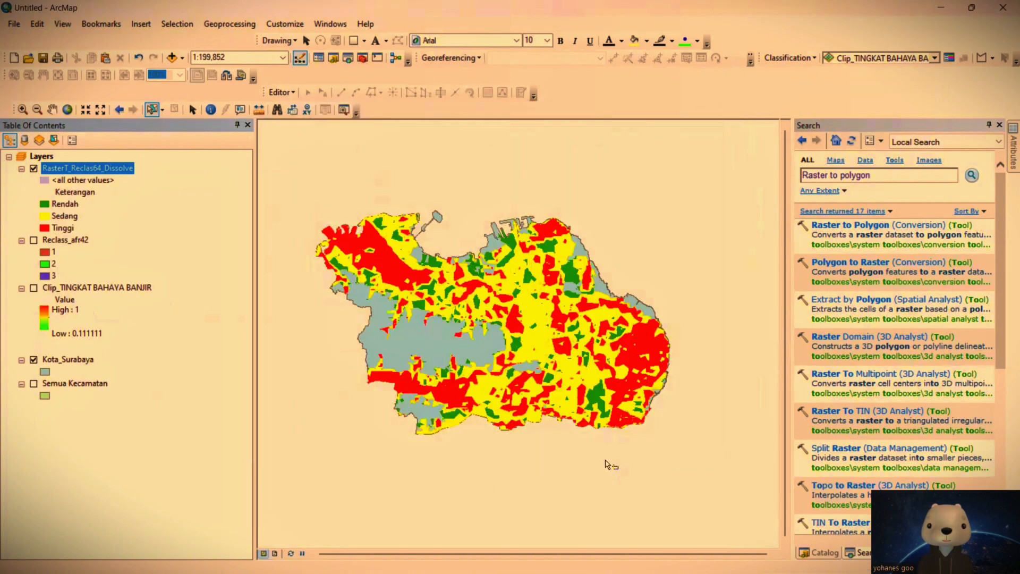
Step: In layout view, stretch the data frame close to all four page edges and zoom it to the RasterT_Reclas64_Dissolve layer
left_click_drag(550, 344, 526, 345)
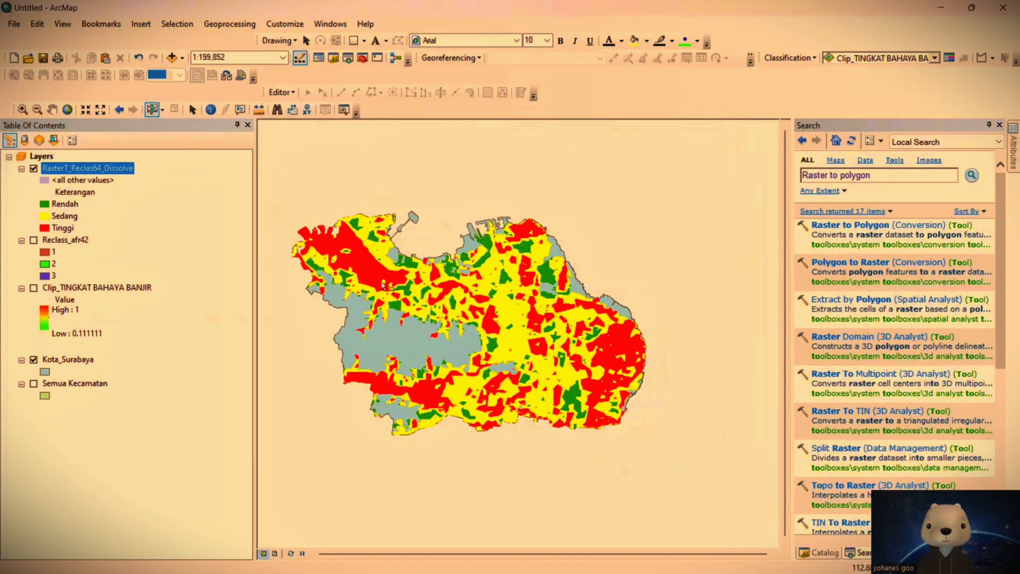
left_click_drag(464, 340, 482, 337)
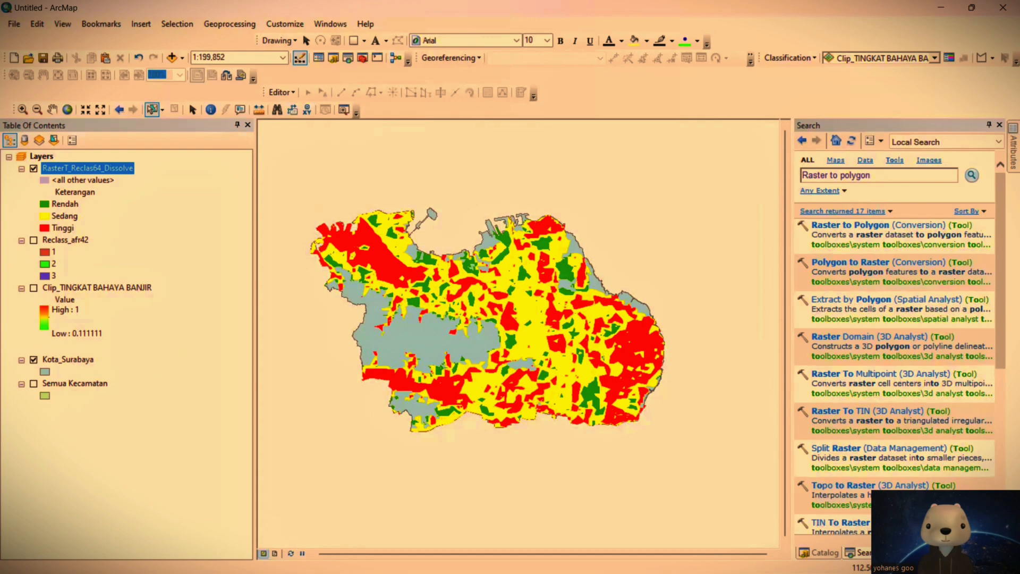
left_click(275, 553)
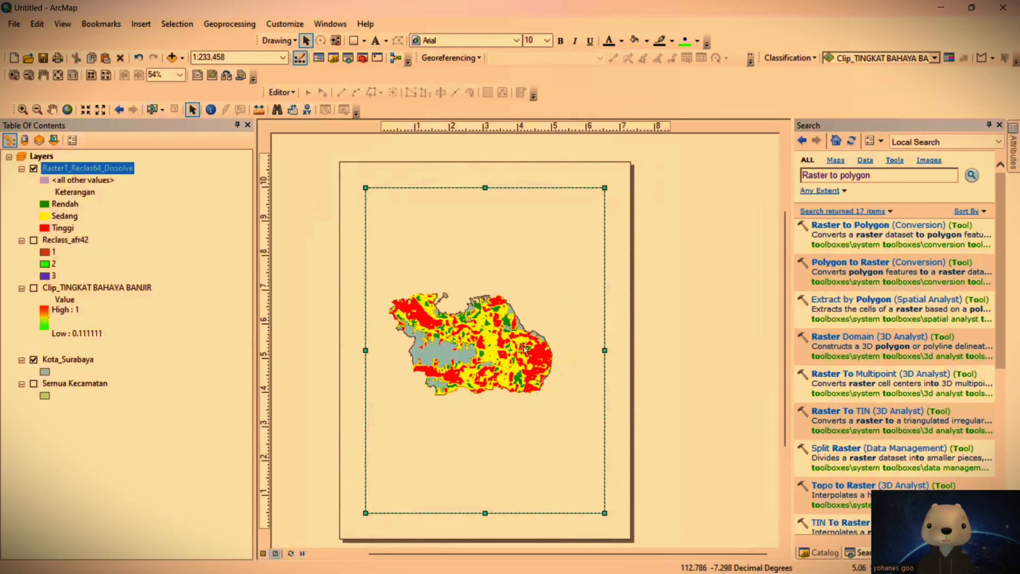
left_click_drag(485, 187, 485, 170)
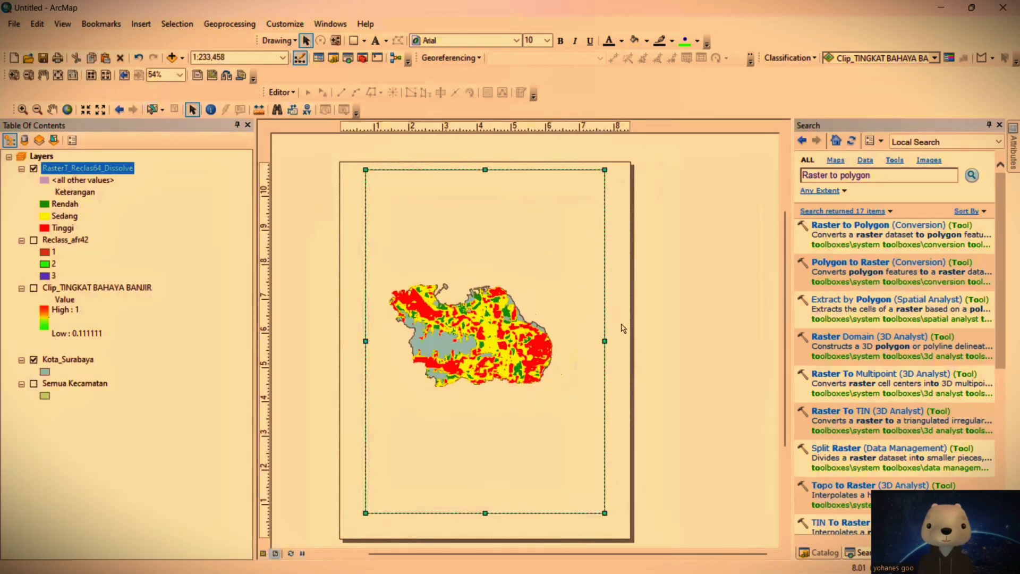
left_click_drag(606, 339, 622, 340)
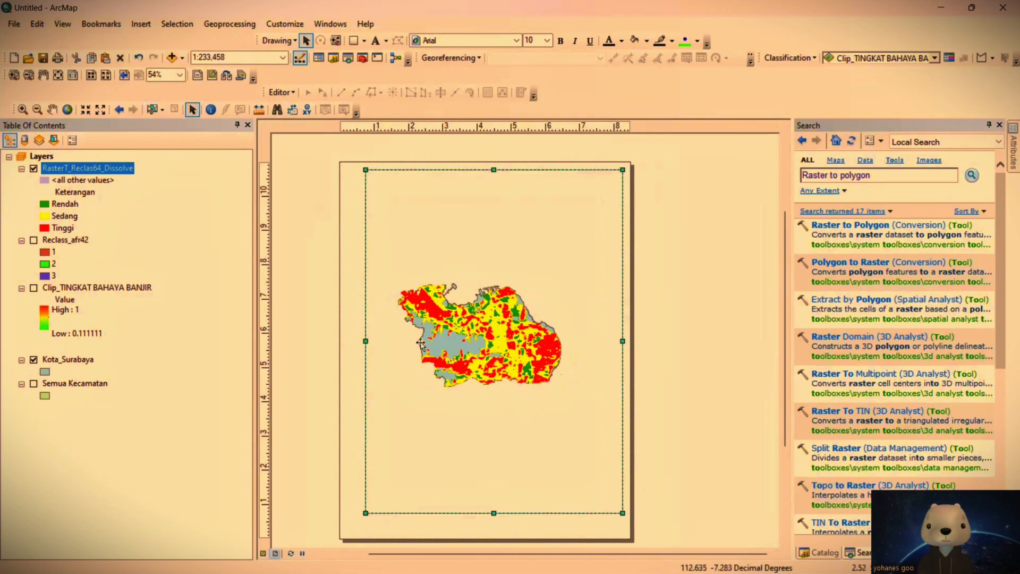
left_click_drag(365, 342, 346, 345)
left_click_drag(484, 513, 483, 531)
right_click(76, 167)
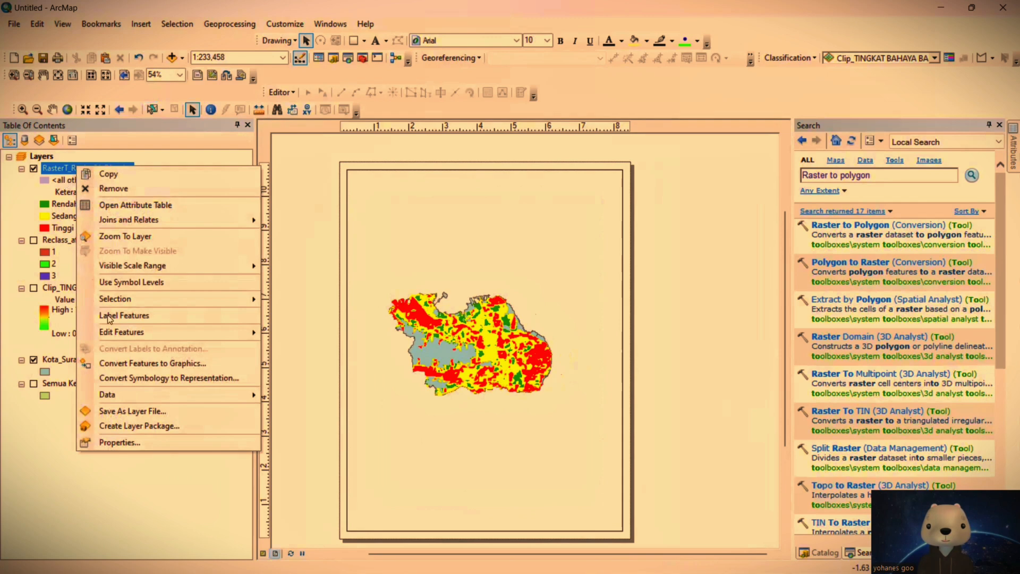
left_click(169, 237)
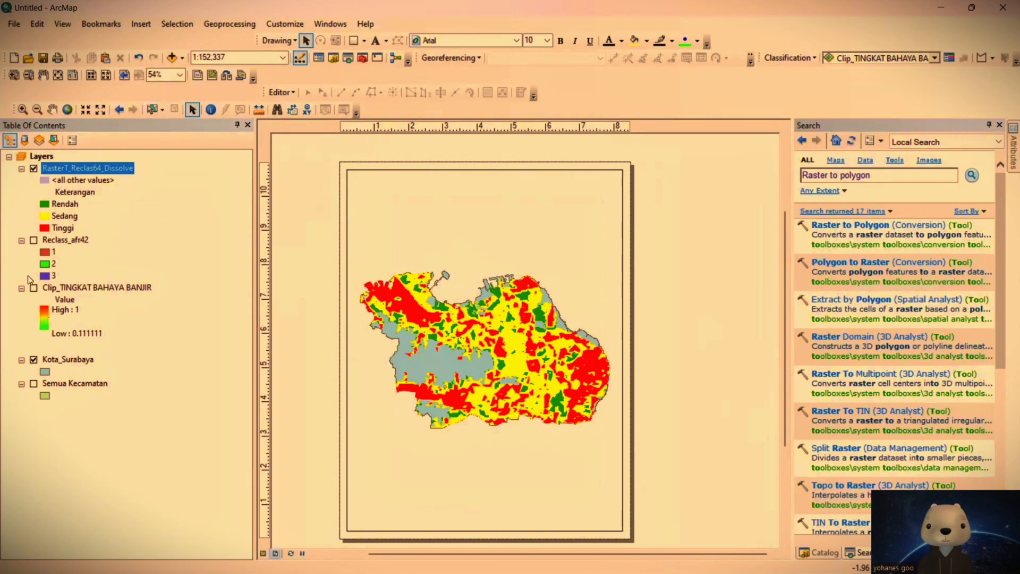
Step: Symbolize Kota_Surabaya with no fill color and the Boundary, National line style as its outline
left_click(47, 371)
left_click(921, 173)
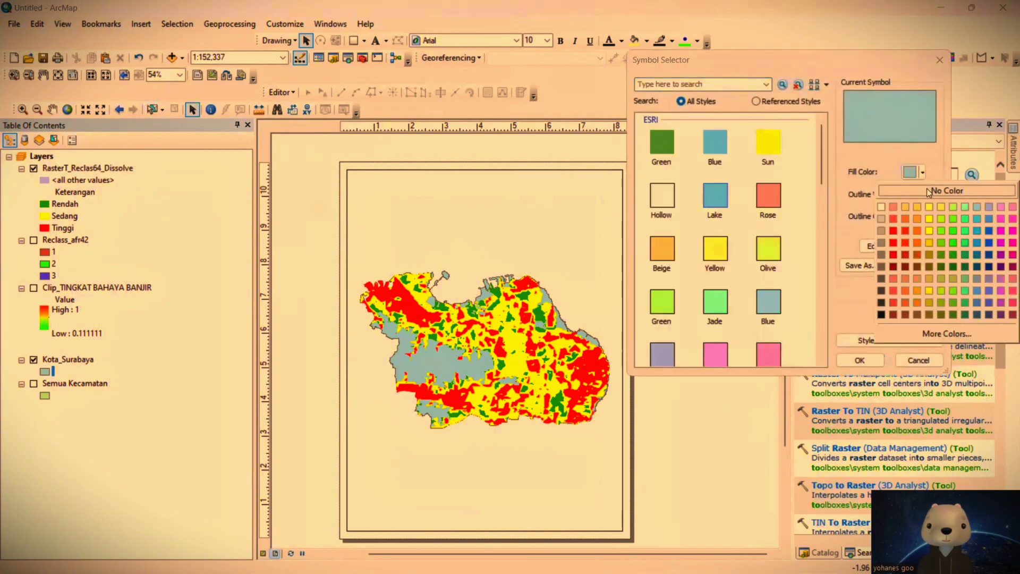
left_click(929, 191)
left_click(909, 245)
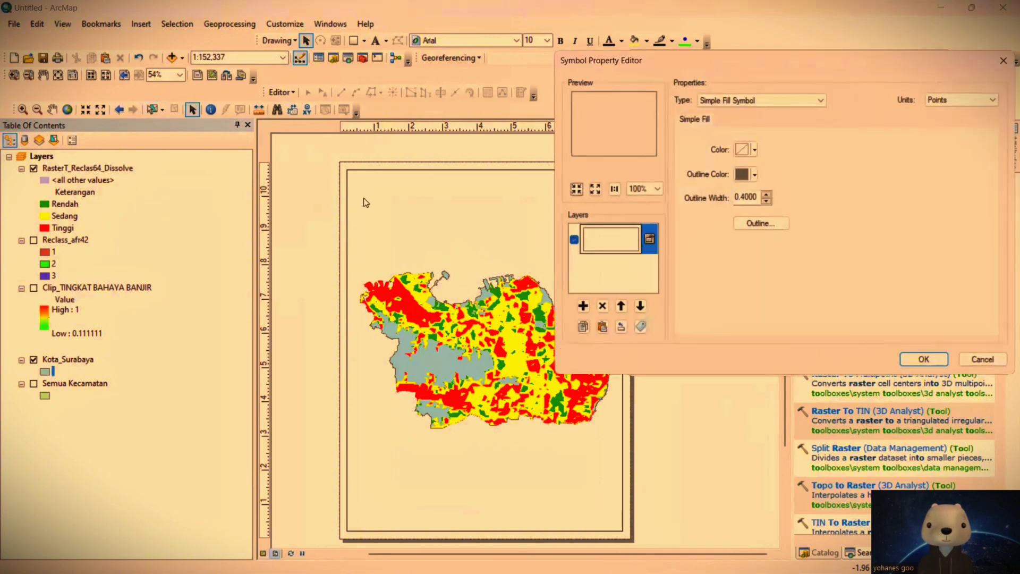
left_click(760, 223)
left_click(716, 314)
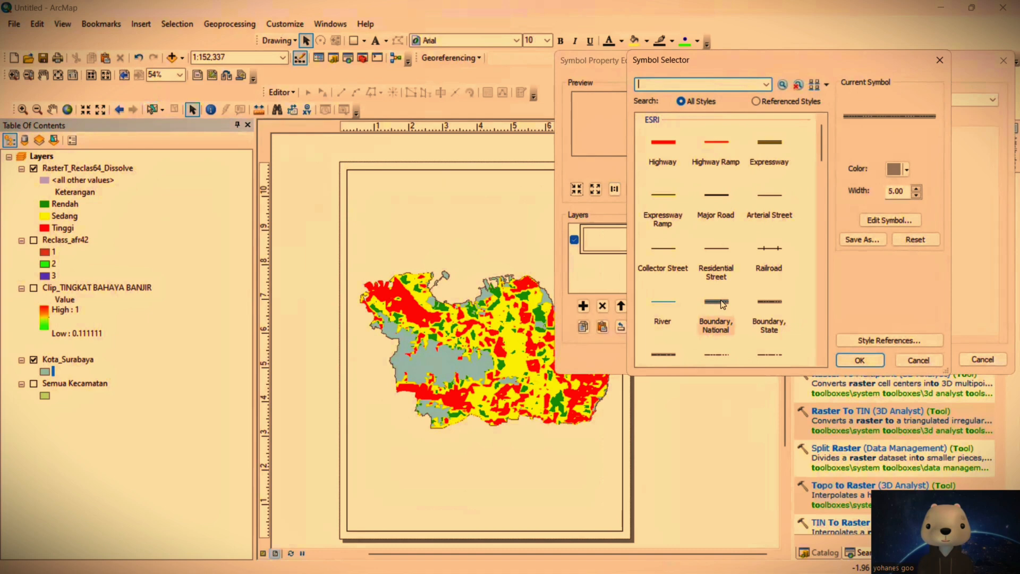
left_click(863, 360)
left_click(860, 359)
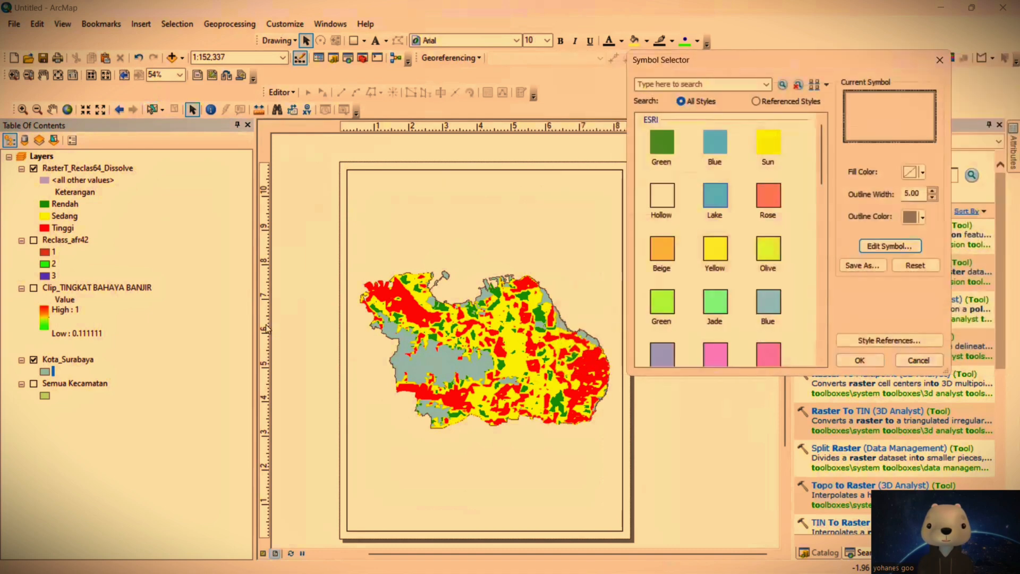
left_click(869, 364)
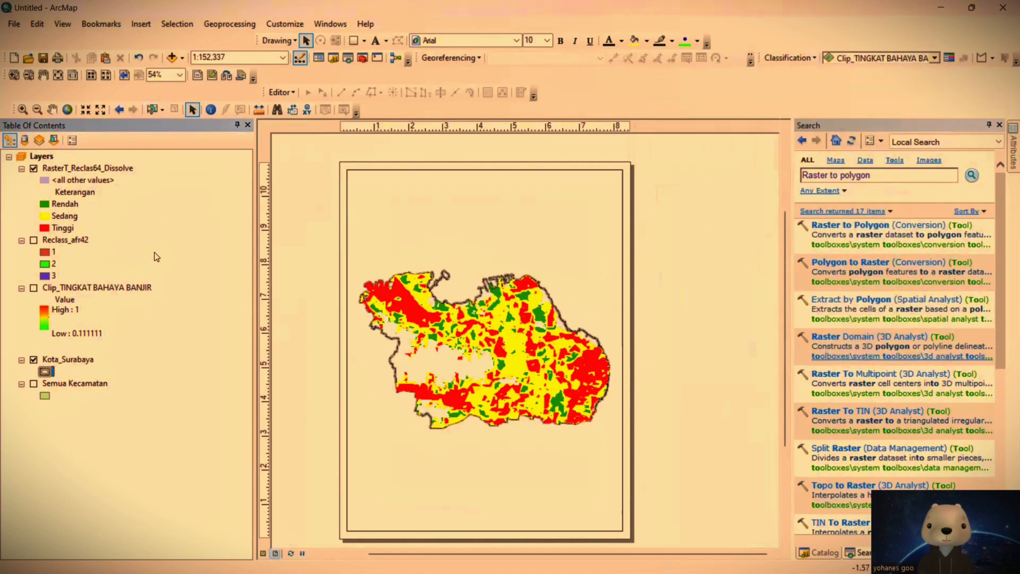
Step: Add the Imagery basemap beneath the flood hazard layers
left_click(182, 58)
left_click(210, 90)
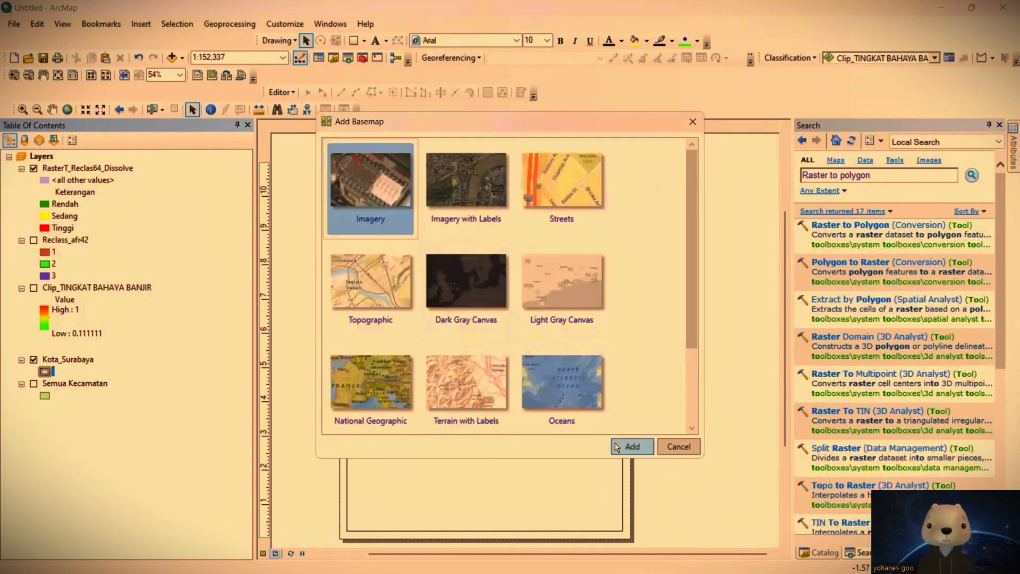
left_click(630, 446)
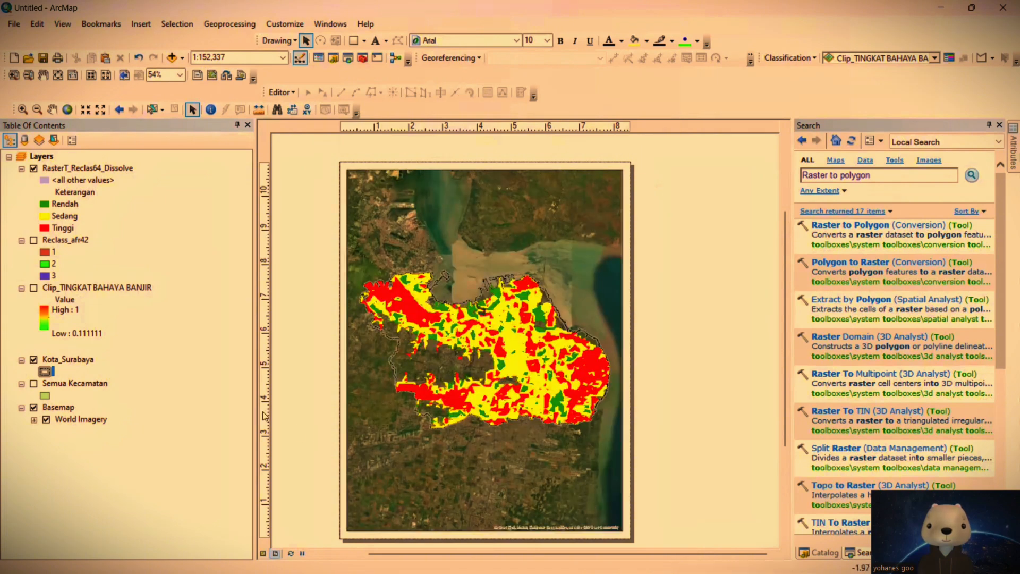
Step: Add a measured grid with default settings to the data frame and apply the data frame properties
right_click(373, 200)
left_click(429, 441)
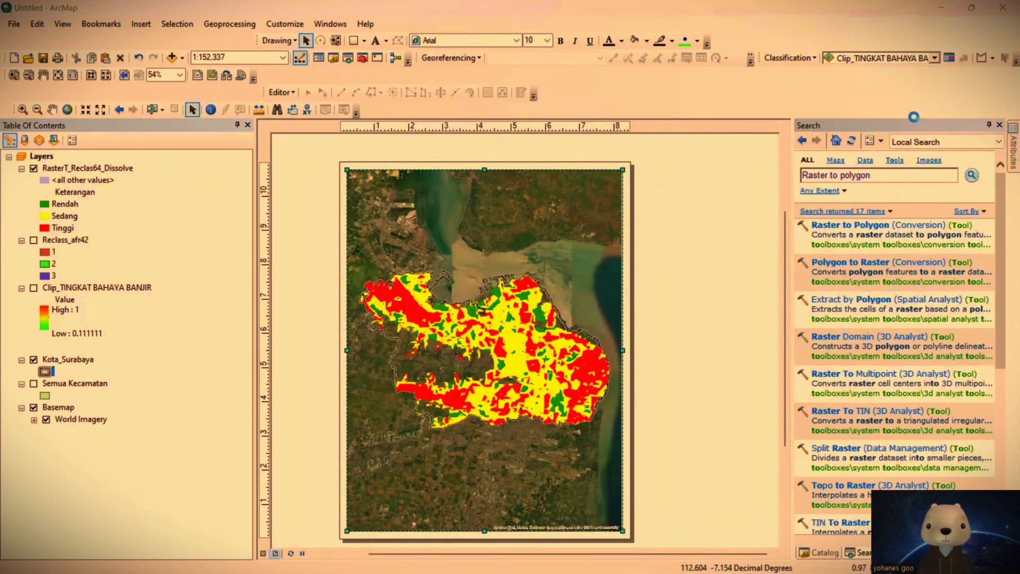
left_click(639, 109)
left_click(593, 152)
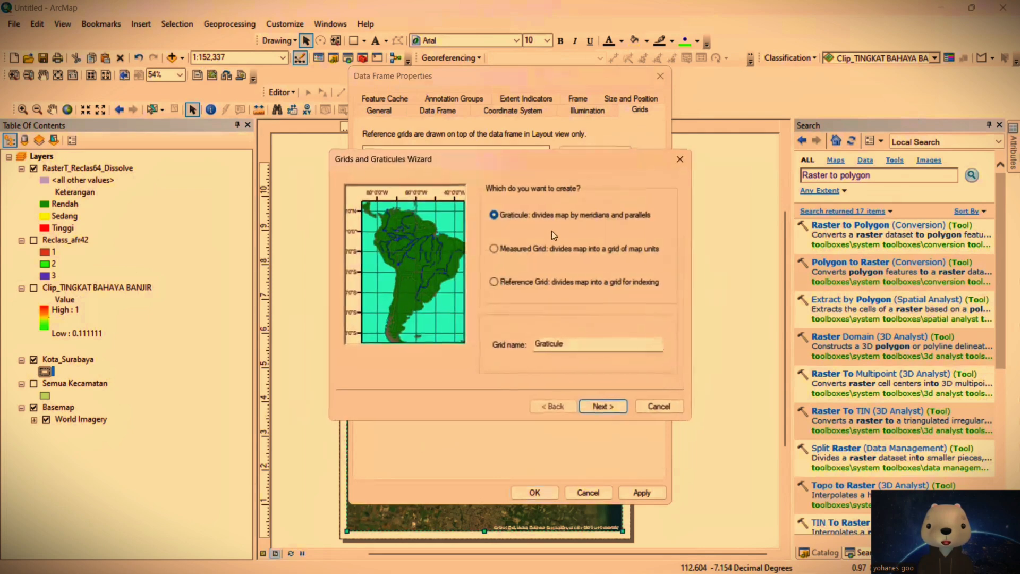
left_click(520, 251)
left_click(597, 408)
left_click(601, 409)
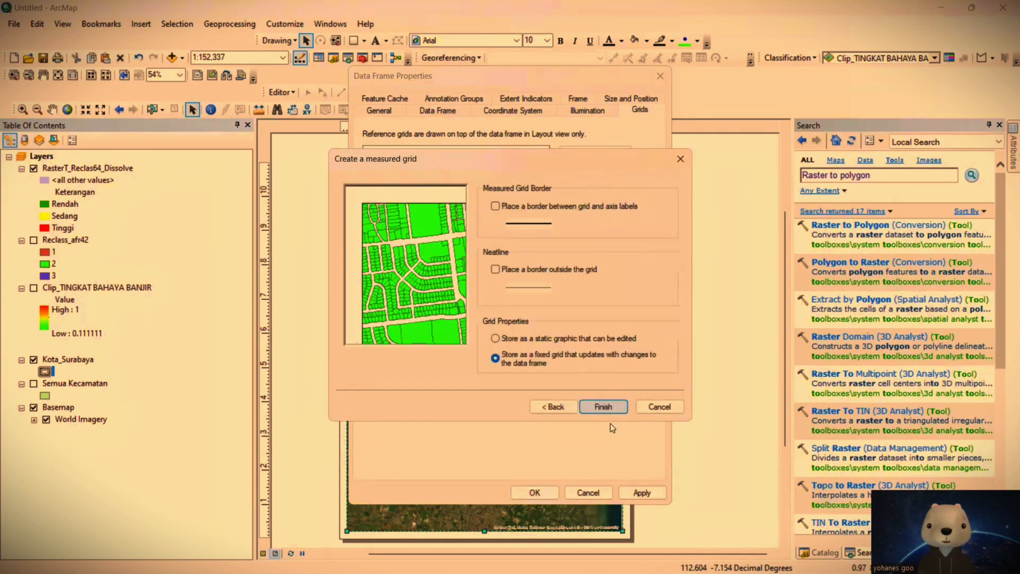
left_click(603, 407)
left_click(641, 492)
left_click(534, 492)
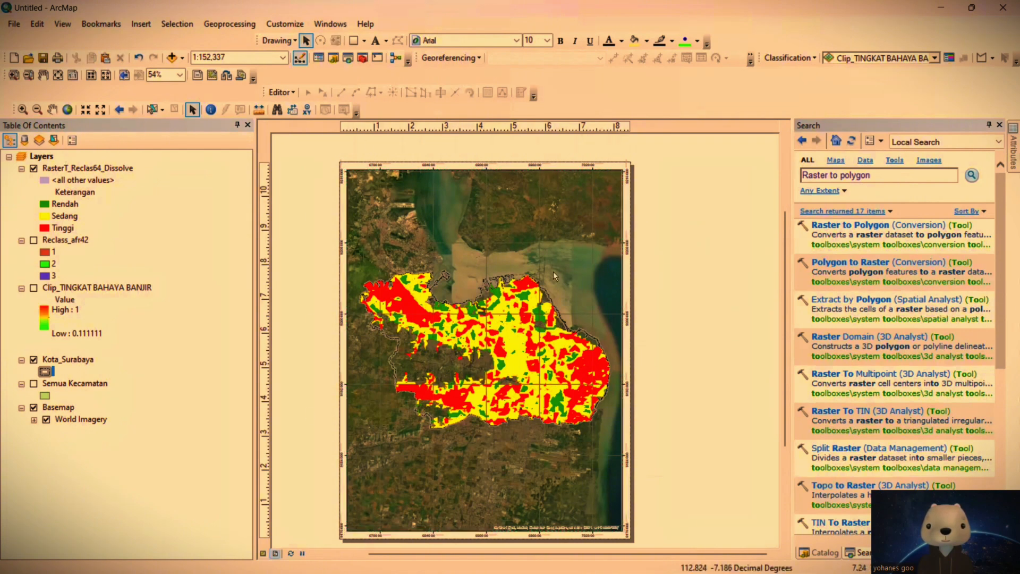
Step: Insert the text "PETA TINGKAT BAHAYA BENCANA BANJIR, KOTA SURABAYA, JAWA TIMUR" on the layout
left_click(141, 24)
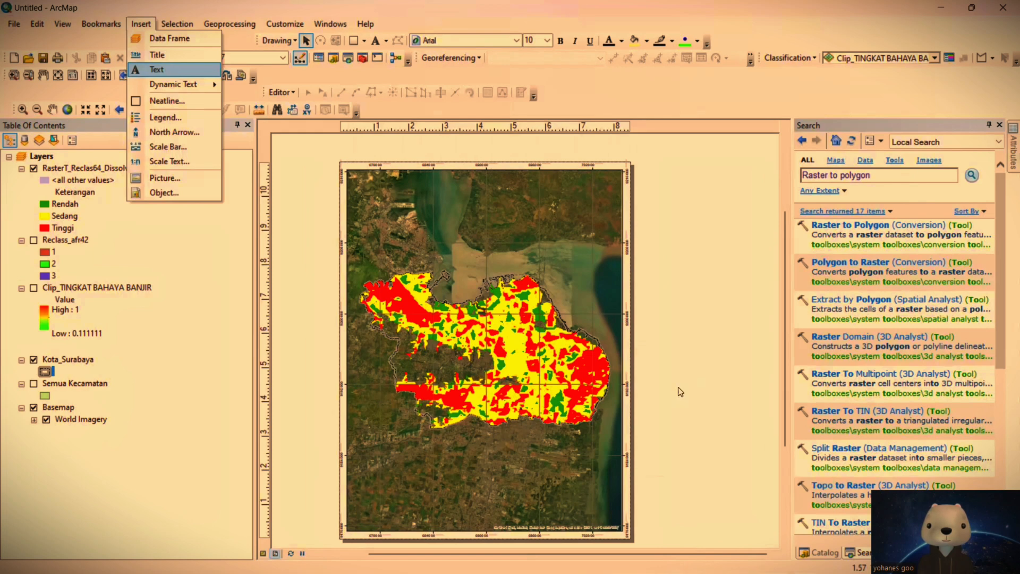
key("Caps_Lock")
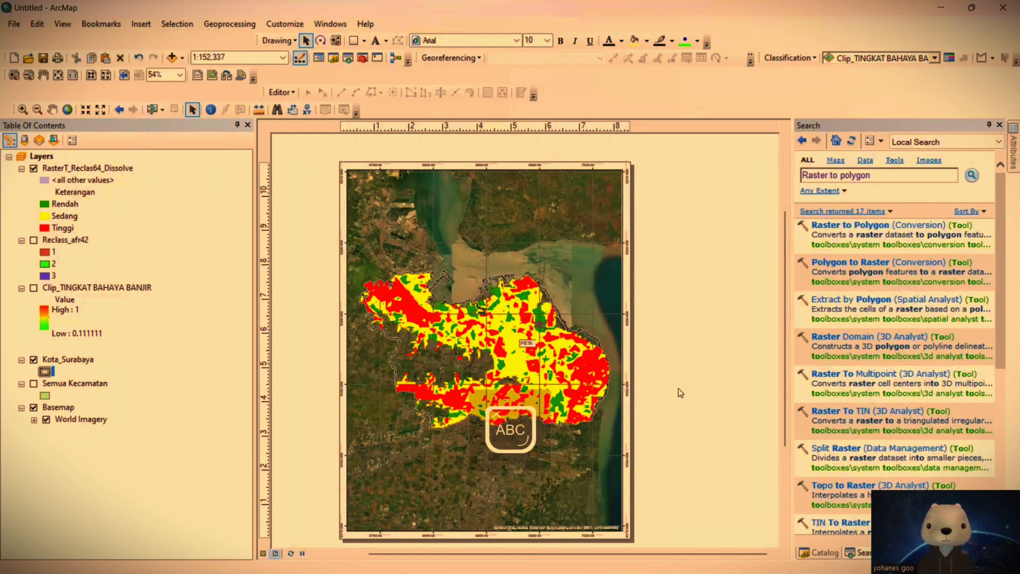
type("PETA TINGKAT BAHAYA")
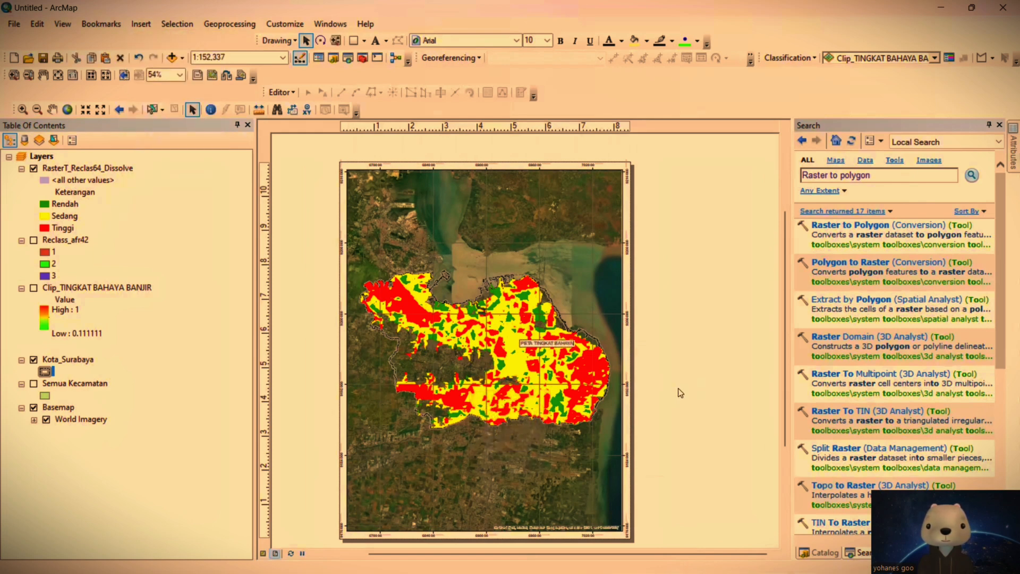
type(" BENCANA BANJIR, KOTA")
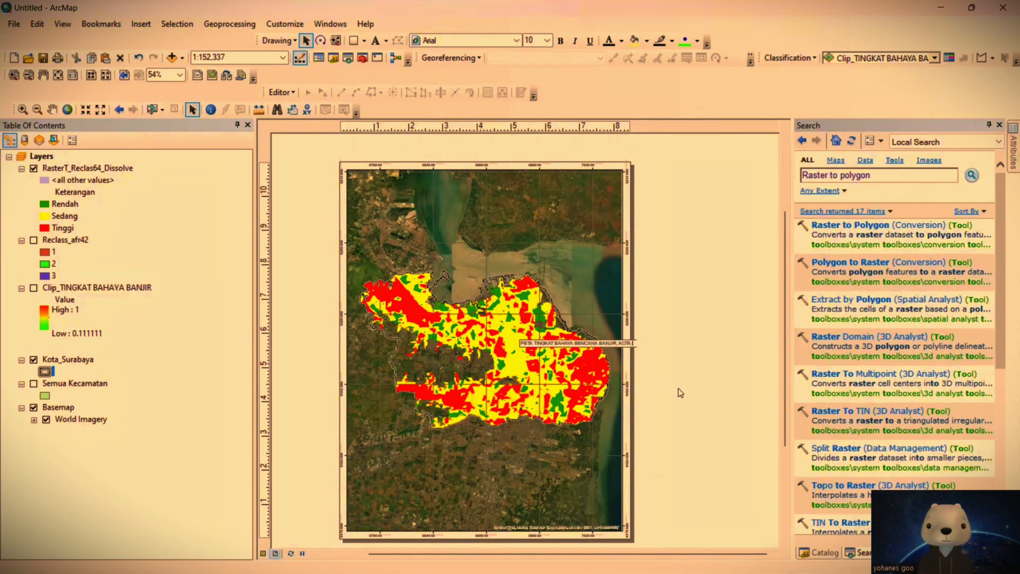
type(" SURABAYA, JAWA TIMUR")
key("Return")
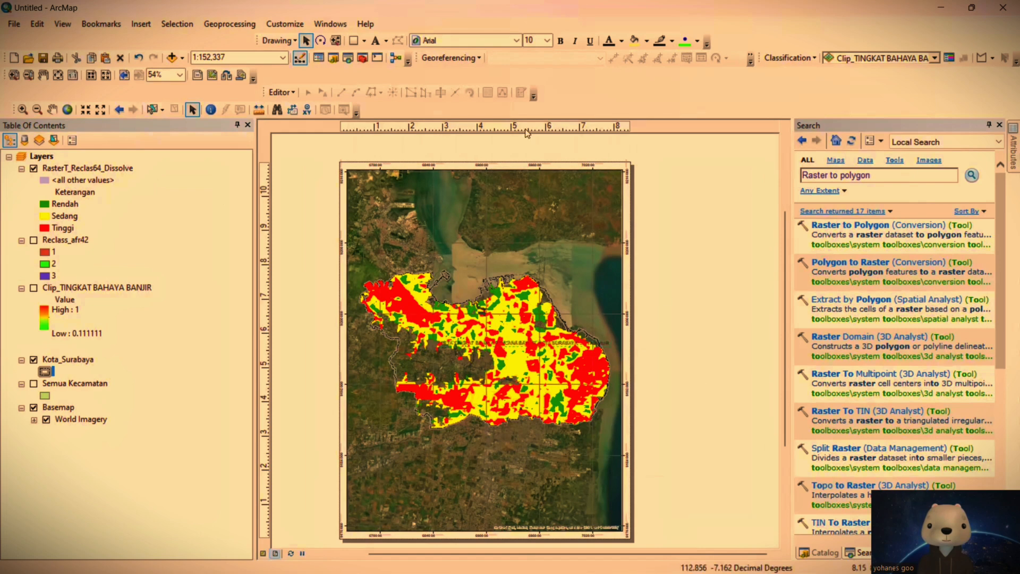
Step: Set the map title's font size to 26 and move it to the upper part of the page
left_click(546, 41)
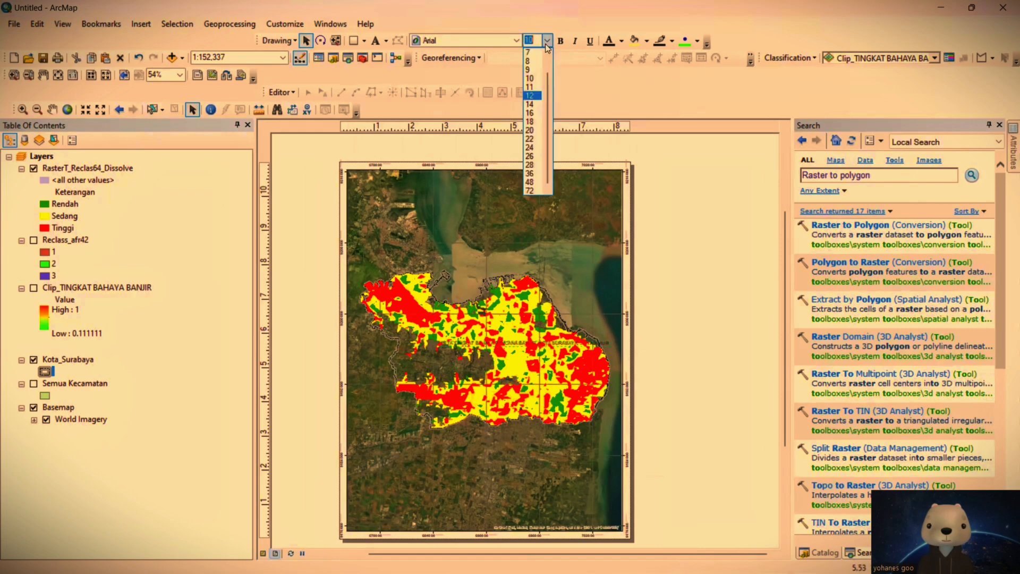
left_click(535, 156)
left_click_drag(581, 349, 531, 203)
Step: Break the title into two lines after "BANJIR," and change its font to Bahnschrift Light
double_click(446, 210)
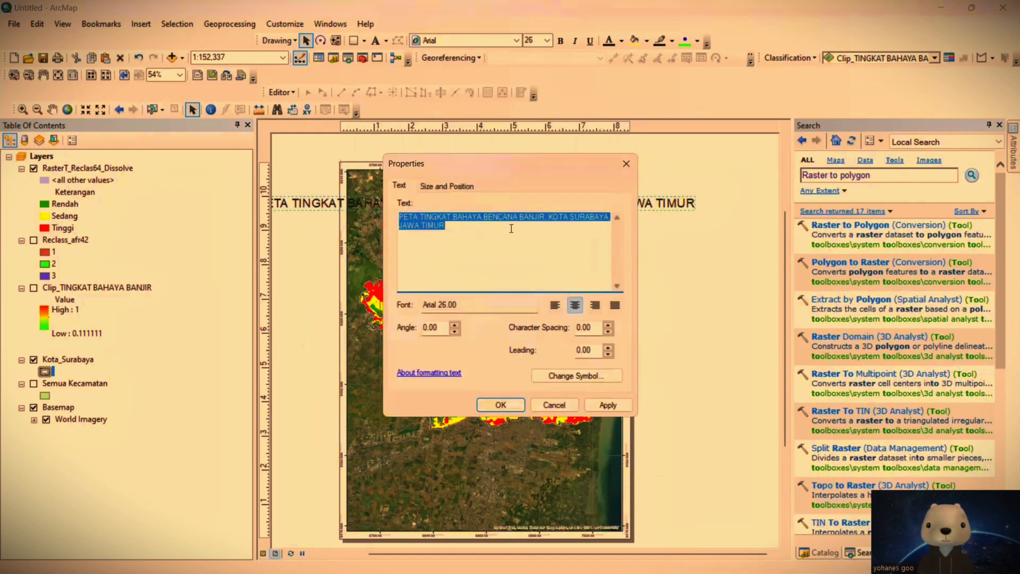
left_click(546, 218)
key("Return")
left_click(501, 405)
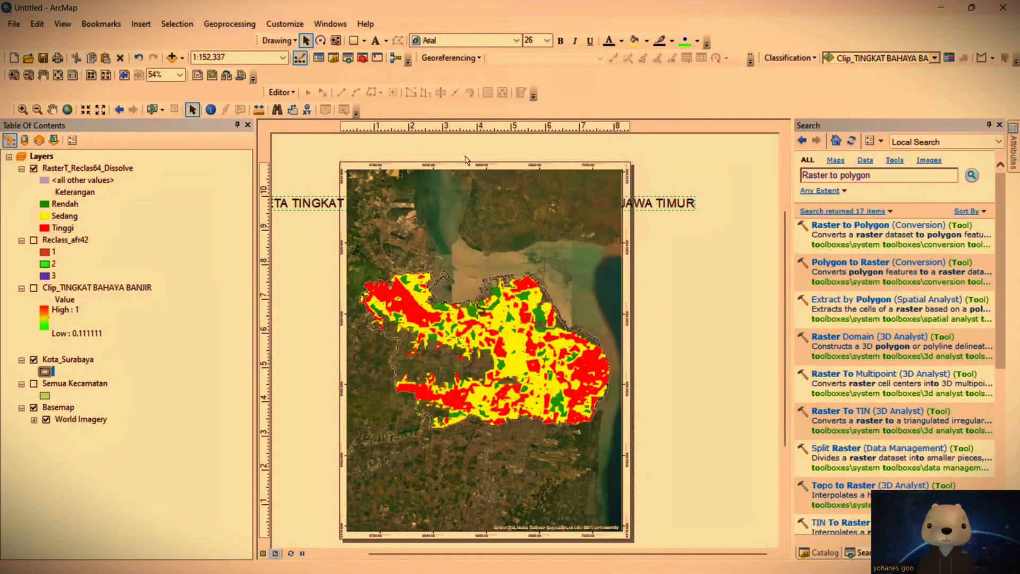
left_click(499, 38)
left_click(467, 121)
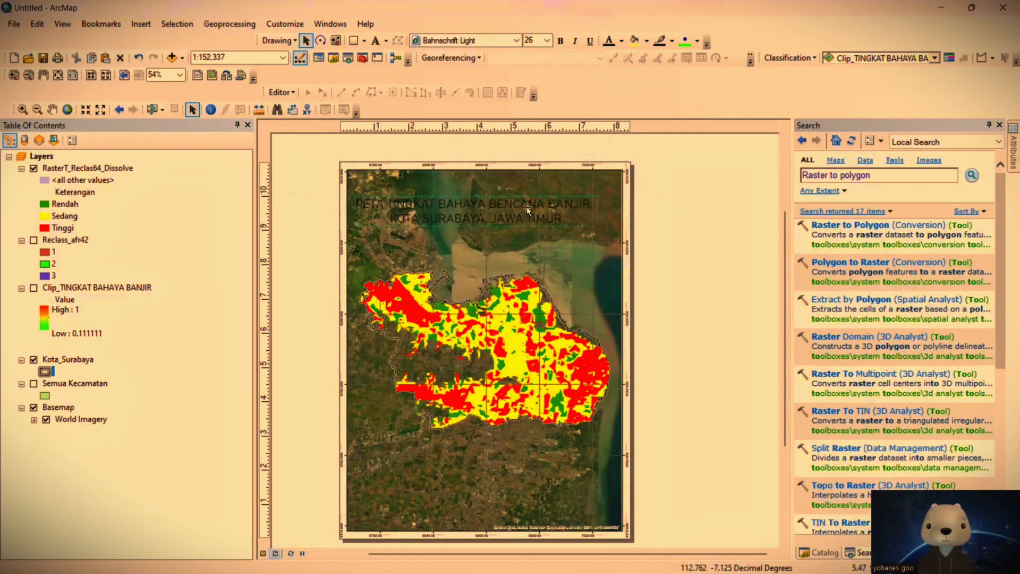
Step: Change the map title's font to Bahnschrift SemiLight SemiCondensed and make its text bold and white
left_click(516, 41)
left_click(495, 155)
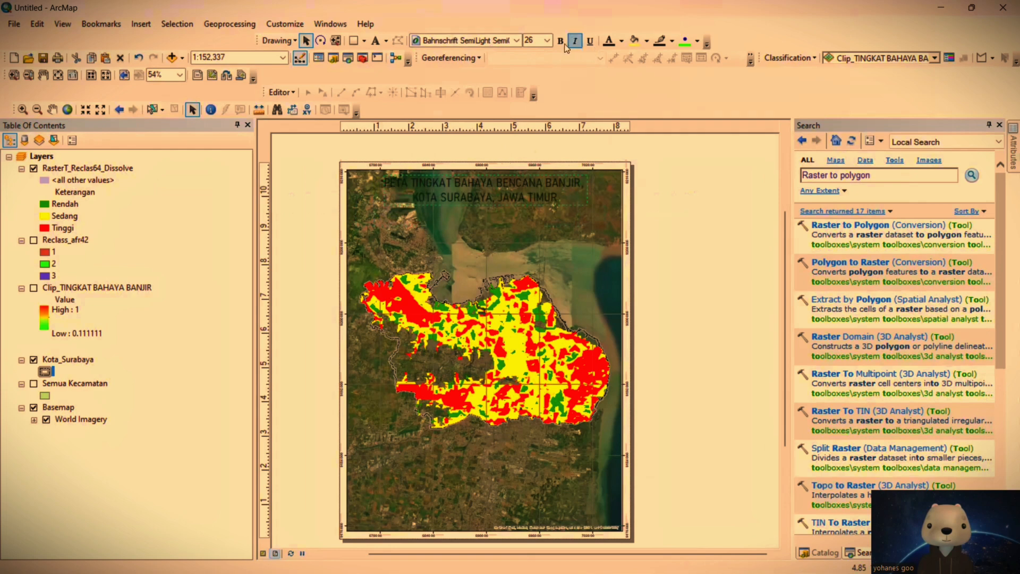
left_click(621, 41)
left_click(615, 72)
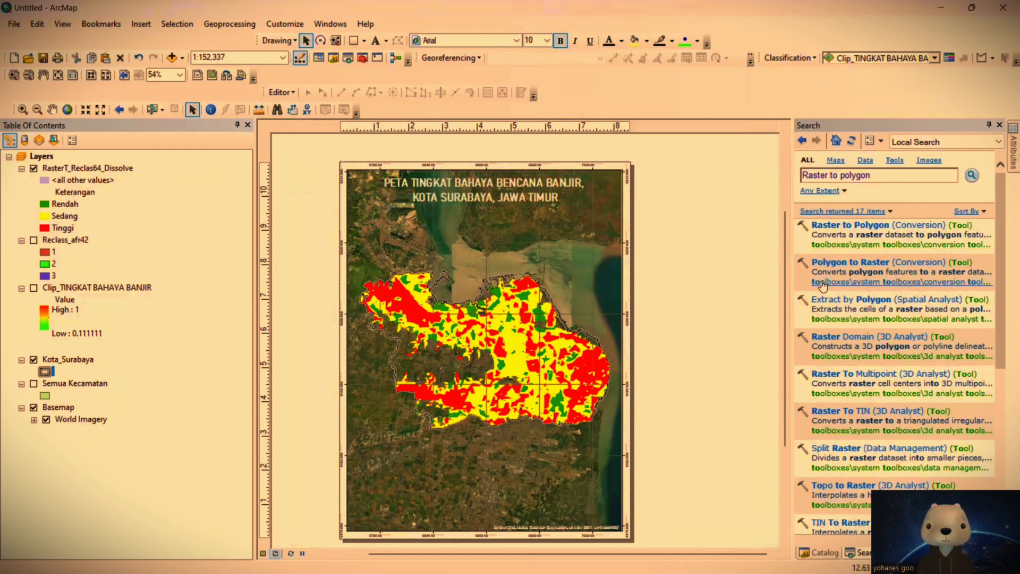
left_click(550, 220)
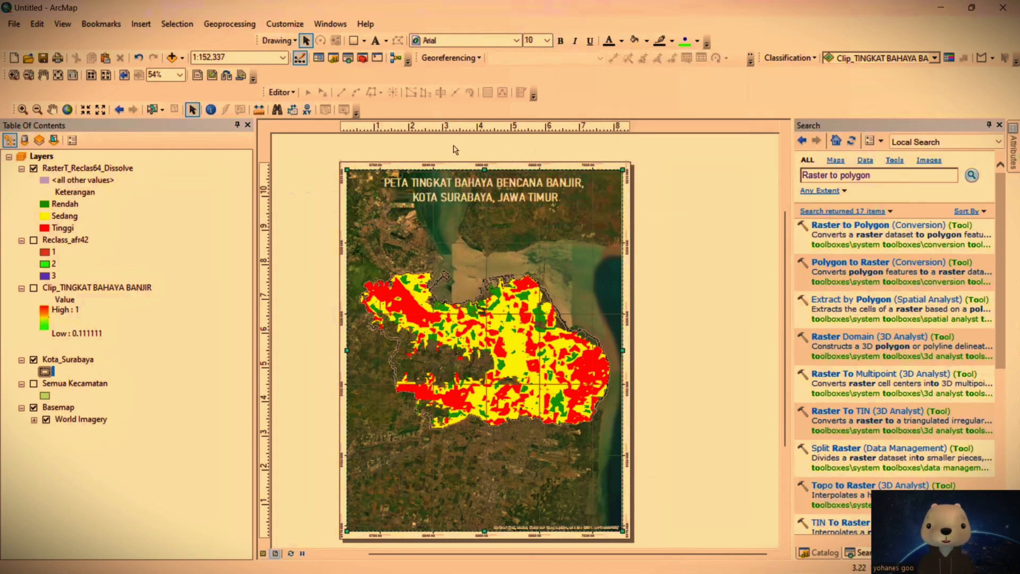
Step: Insert the ESRI North 7 north arrow and place it in the map's lower-left corner
left_click(149, 24)
left_click(193, 129)
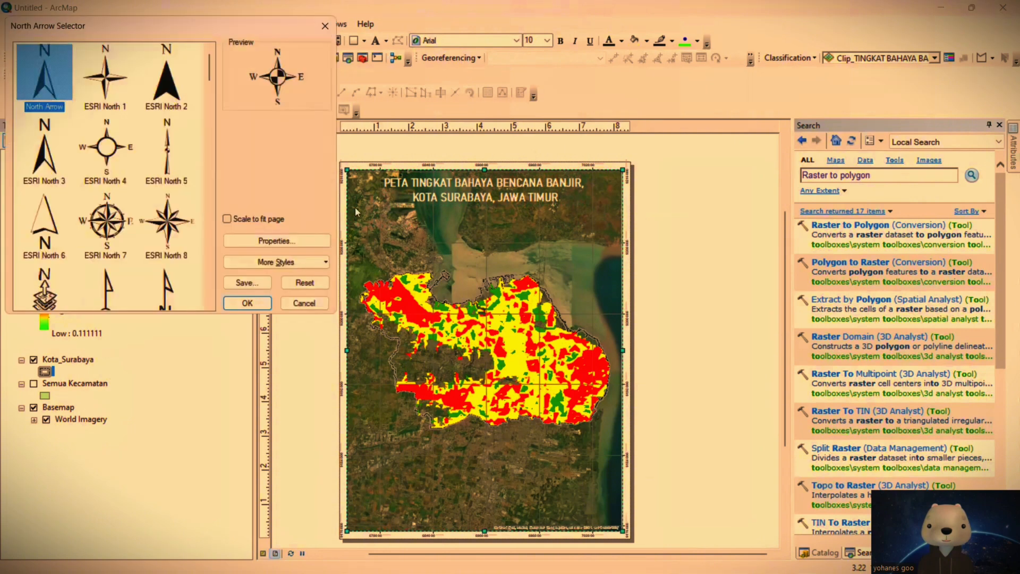
left_click(124, 253)
left_click(248, 302)
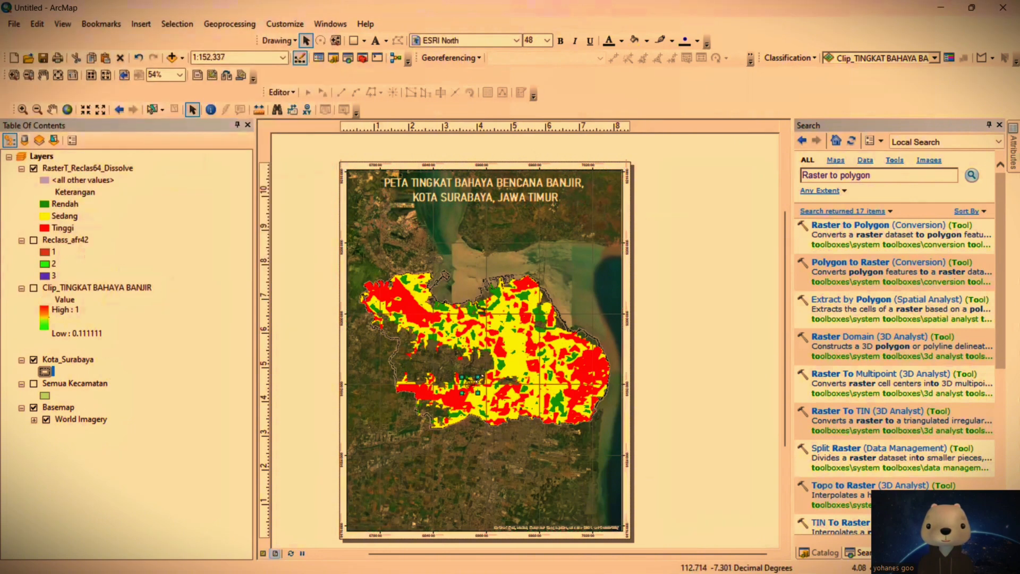
left_click_drag(473, 383, 359, 519)
left_click(493, 337)
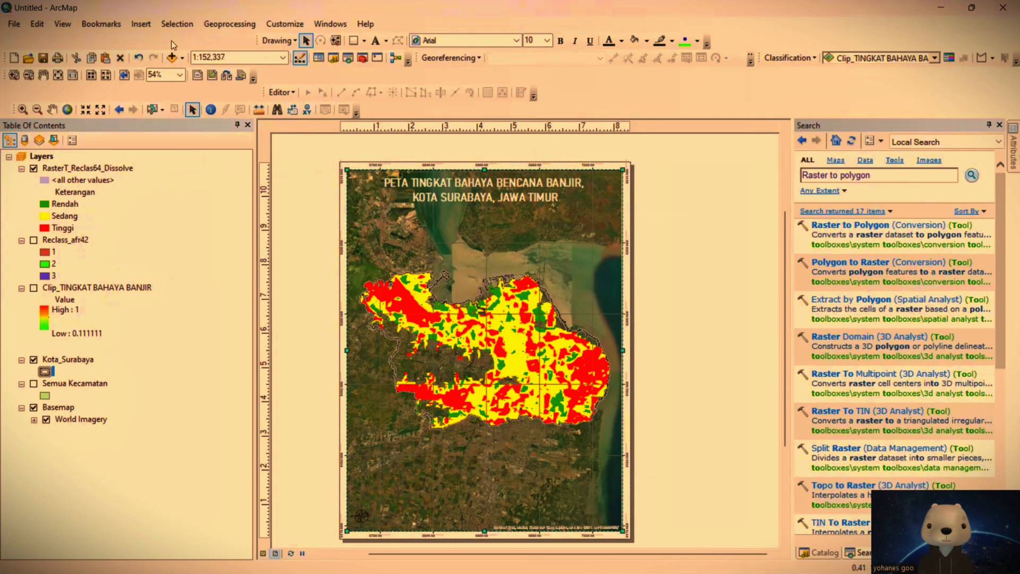
Step: Start inserting an Alternating Scale Bar 1 and set its division units to Kilometers
left_click(141, 24)
left_click(179, 151)
left_click(118, 232)
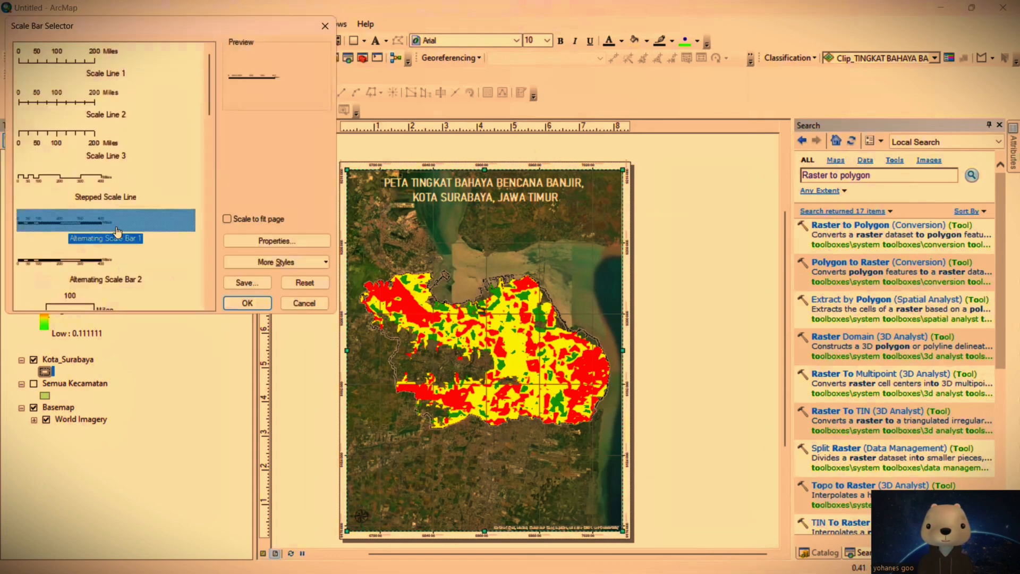
left_click(276, 240)
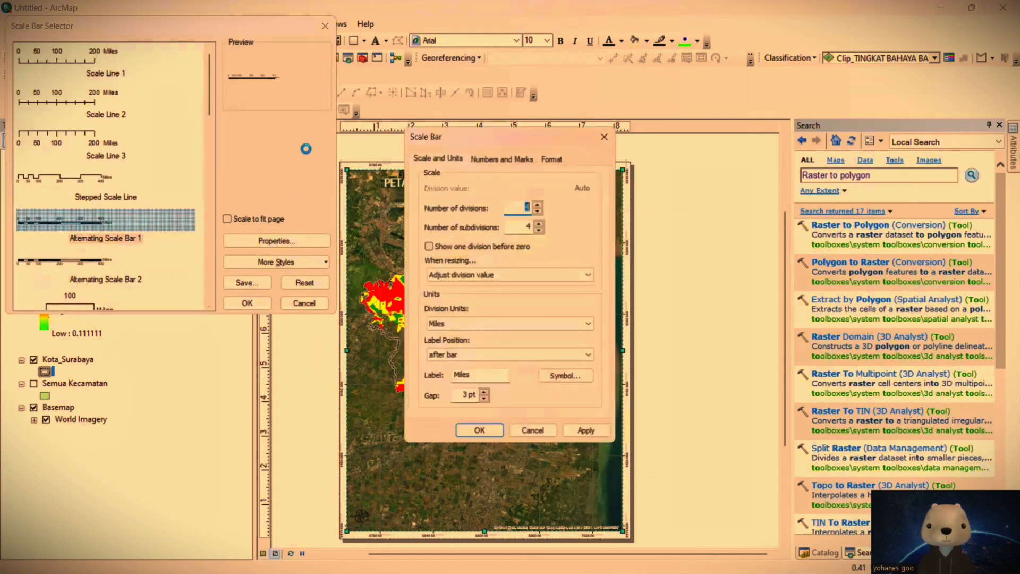
left_click(523, 322)
left_click(462, 379)
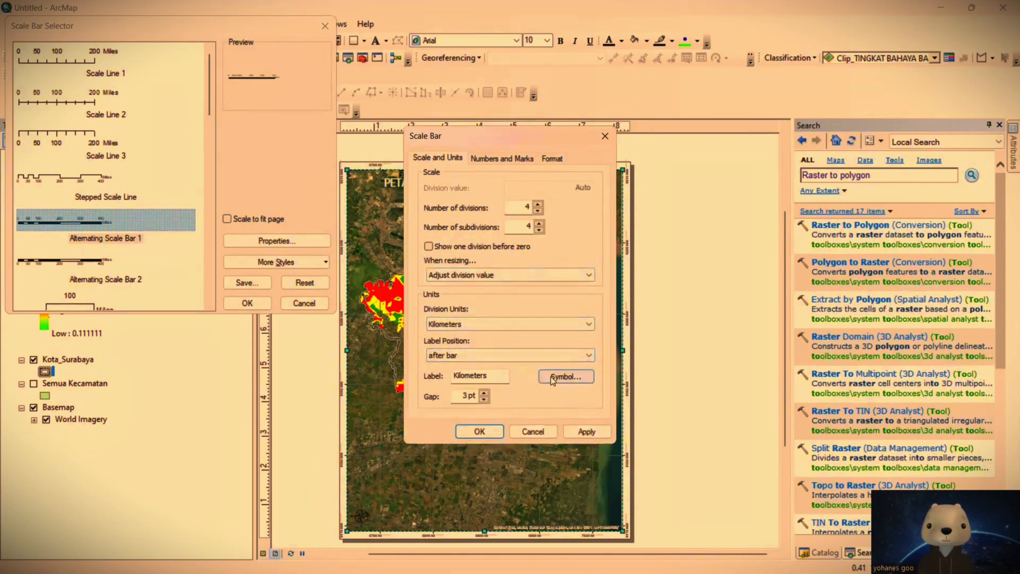
Step: Set the scale bar's unit label to "Km", insert the bar and place it in the map's lower-right corner
double_click(492, 381)
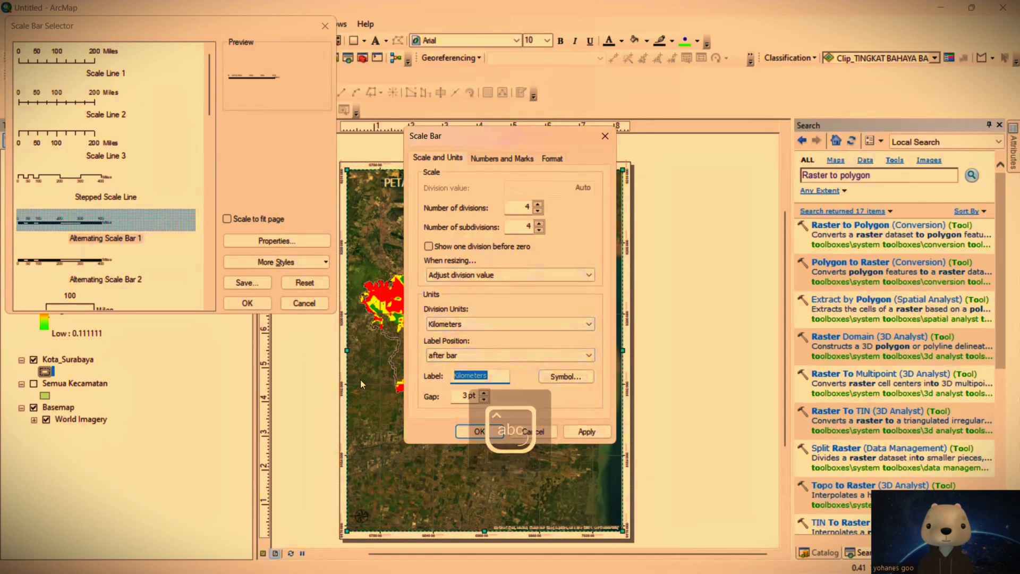
type("Km")
key("Return")
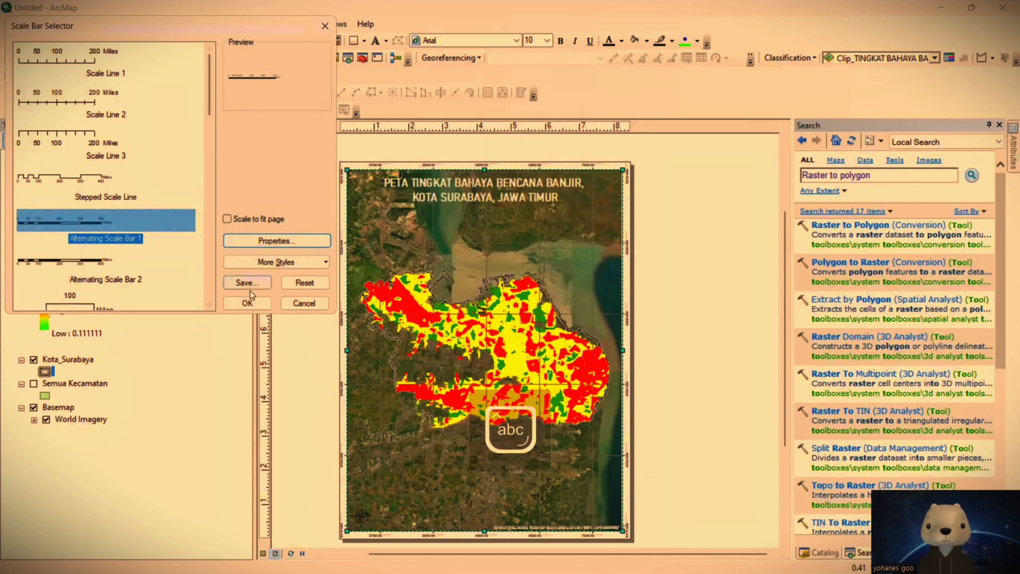
left_click(247, 301)
left_click_drag(535, 338, 577, 523)
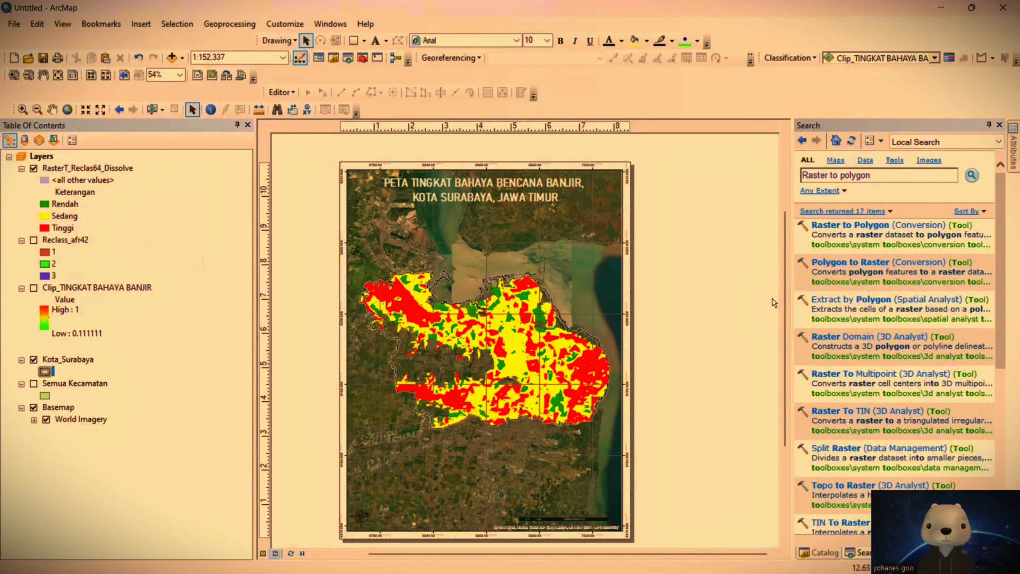
Step: Insert a legend containing only the RasterT_Reclas64_Dissolve layer and place it outside the page, beside the map
left_click(140, 26)
left_click(195, 117)
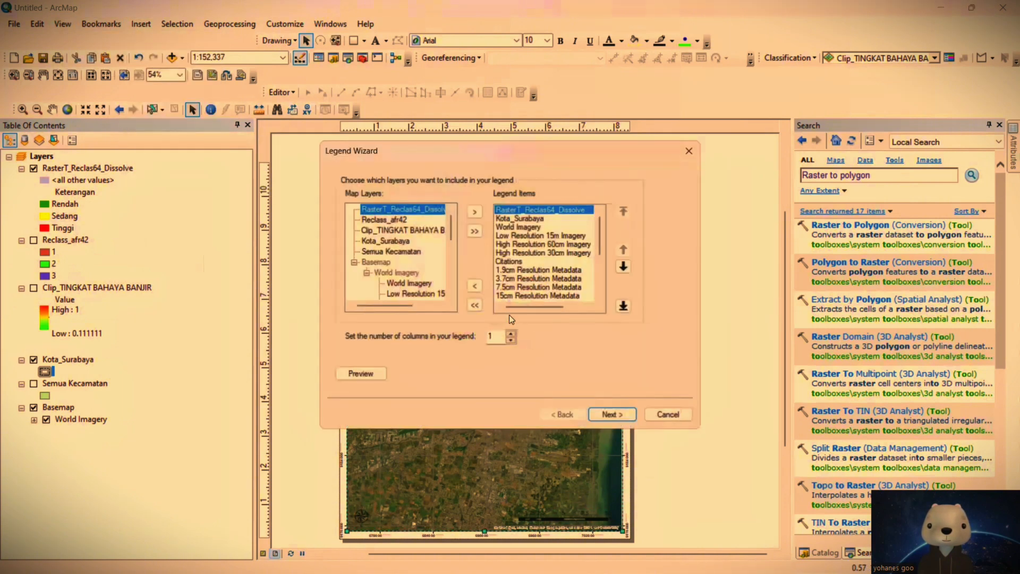
left_click(402, 209)
left_click(474, 212)
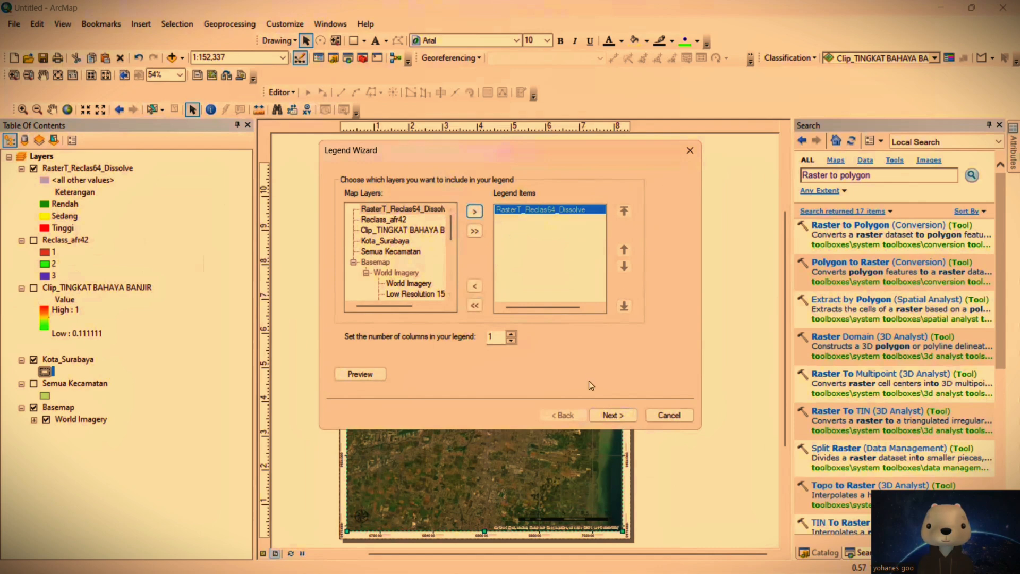
left_click(613, 414)
left_click(621, 418)
left_click(621, 418)
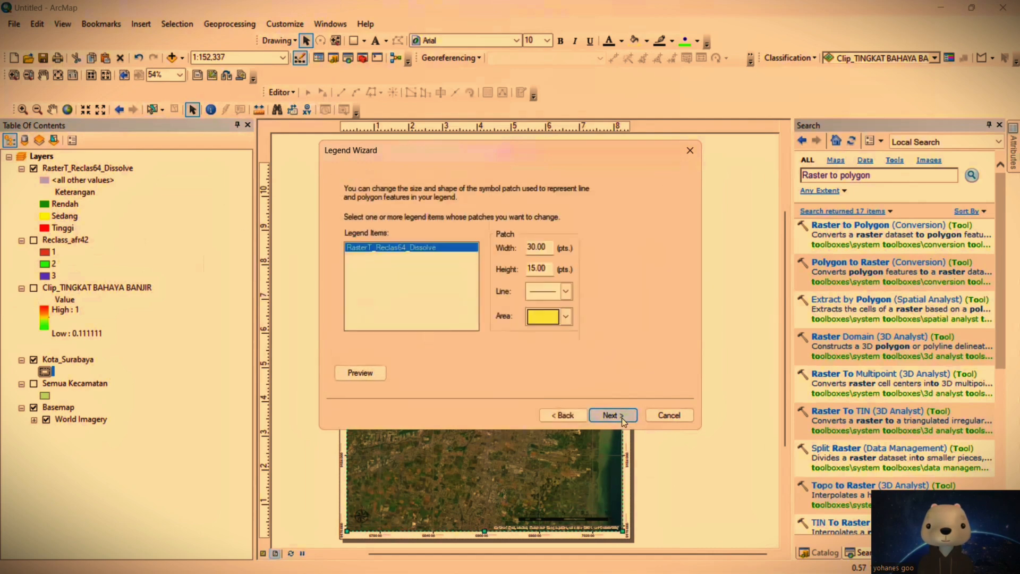
left_click(622, 417)
left_click(622, 418)
left_click_drag(502, 368, 712, 350)
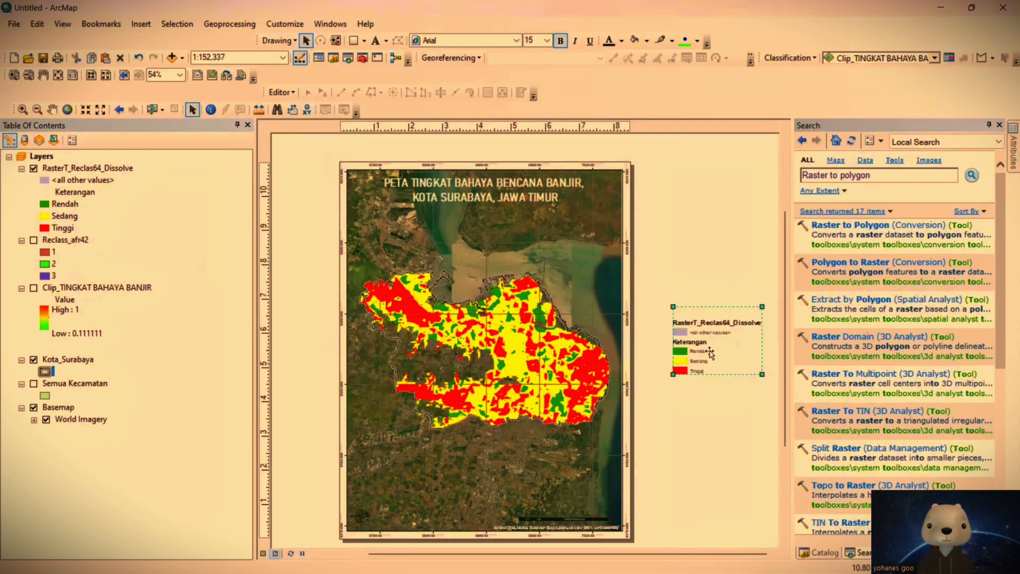
Step: Convert the legend to graphics, ungroup it and move the Keterangan class group onto the map's lower-right area
right_click(711, 349)
left_click(750, 202)
right_click(707, 321)
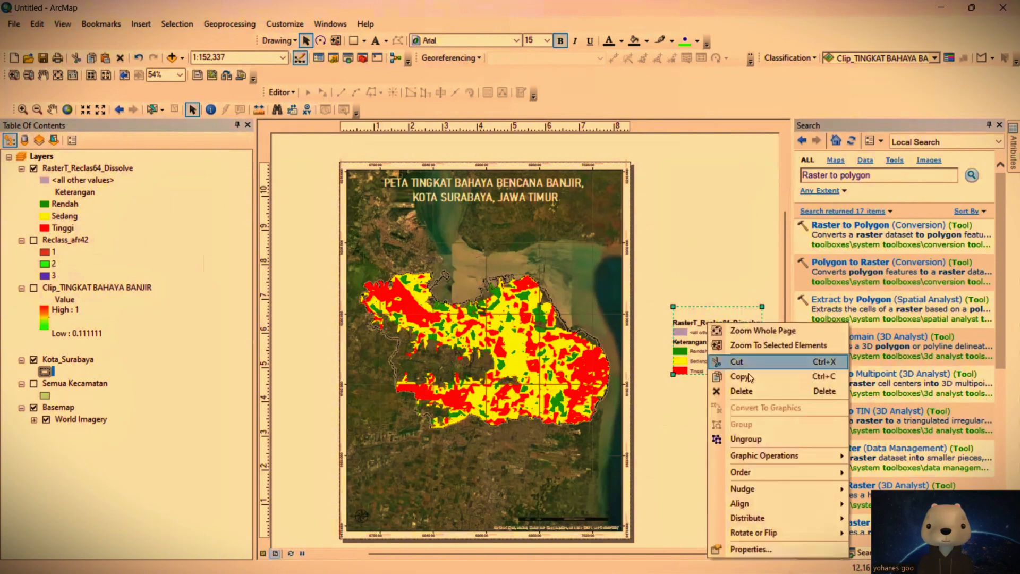
left_click(735, 432)
left_click(696, 352)
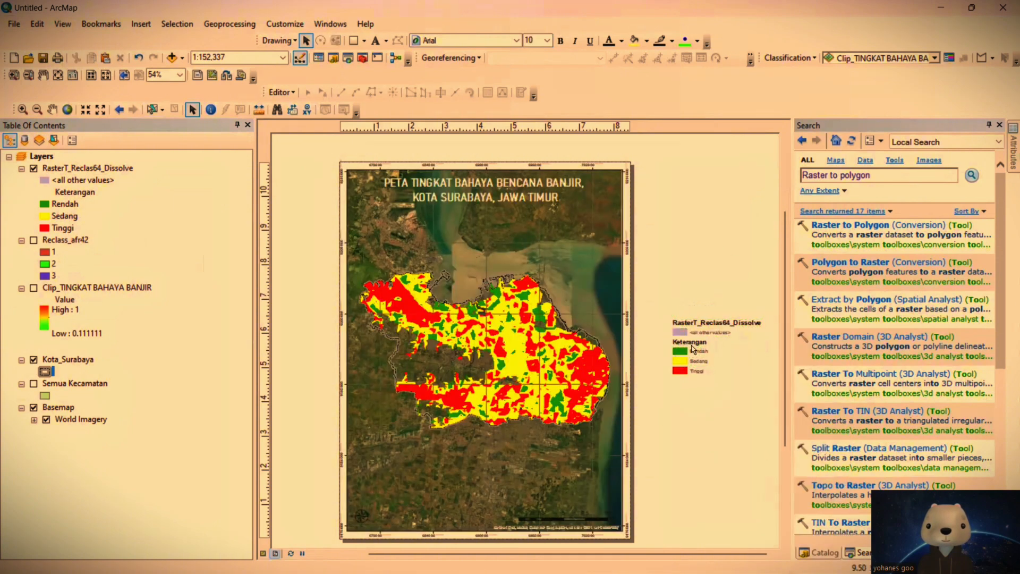
left_click_drag(697, 352, 572, 469)
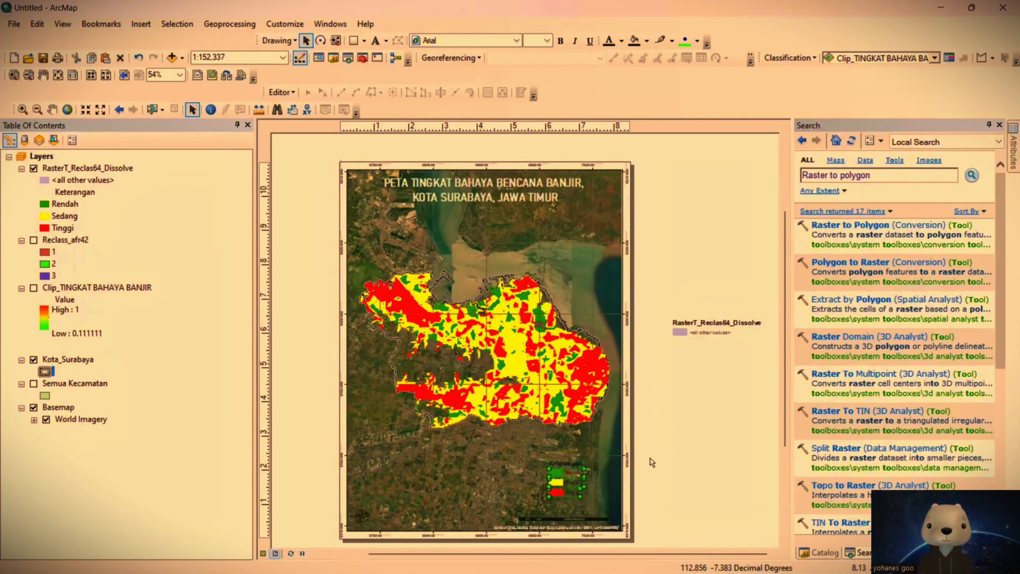
Step: Color the Keterangan heading white and move the class legend to the map's lower-left area above the north arrow
left_click(548, 42)
left_click(619, 42)
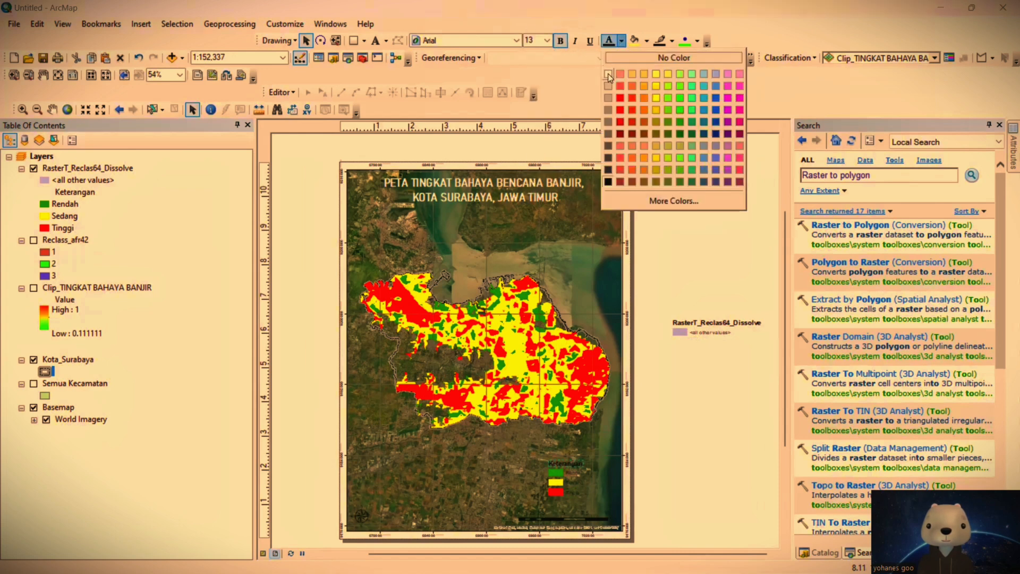
left_click(608, 75)
left_click(719, 443)
left_click_drag(593, 503, 388, 449)
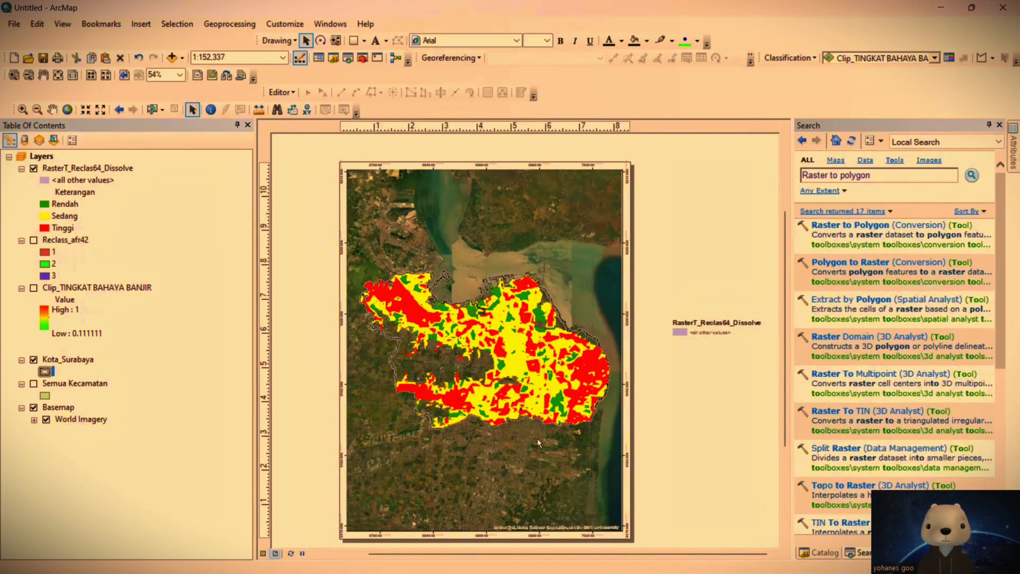
left_click_drag(417, 485, 417, 486)
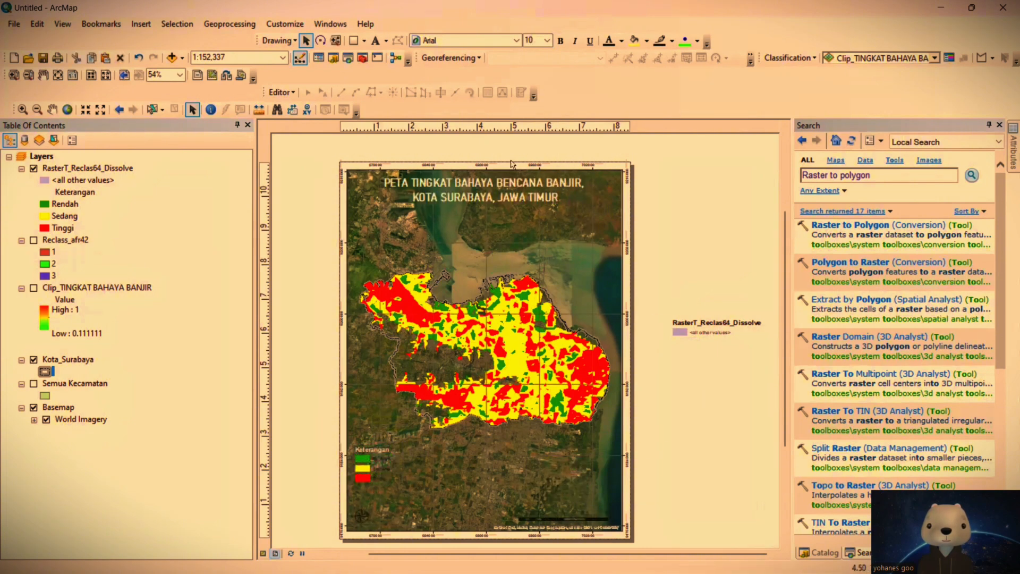
Step: Draw a rectangle about 1.59 in wide and 1.38 in high over the legend, with white fill and no outline
left_click(354, 40)
left_click_drag(348, 442, 402, 487)
double_click(379, 453)
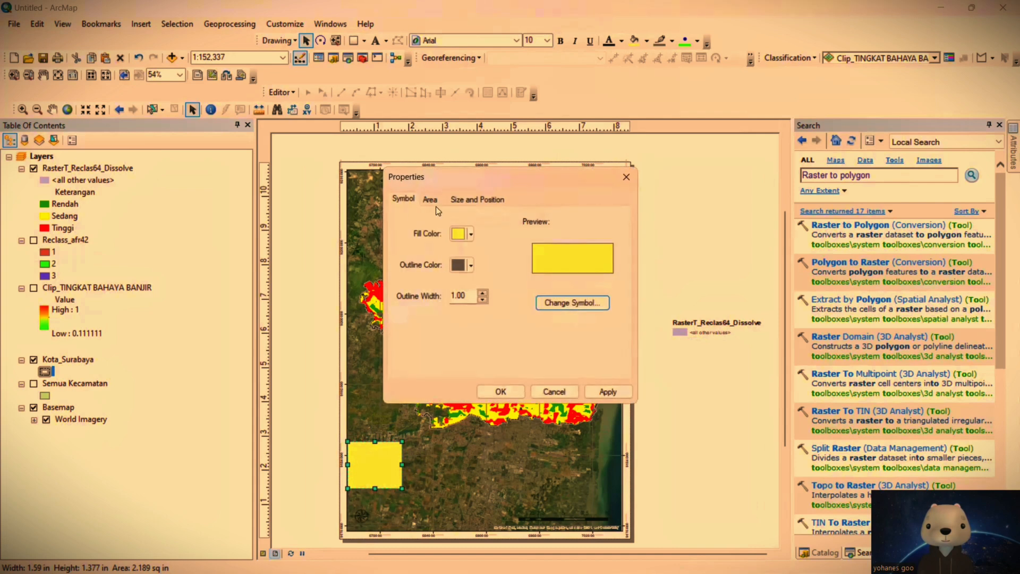
left_click(460, 238)
left_click(468, 249)
left_click(460, 265)
left_click(467, 281)
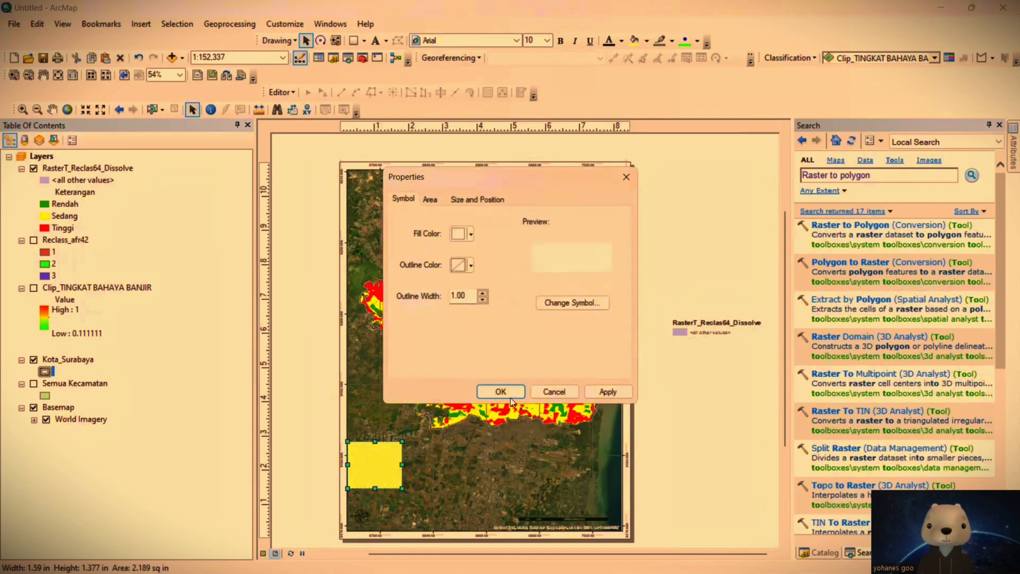
left_click(501, 391)
Step: Send the white legend rectangle one level backward in the drawing order
right_click(387, 464)
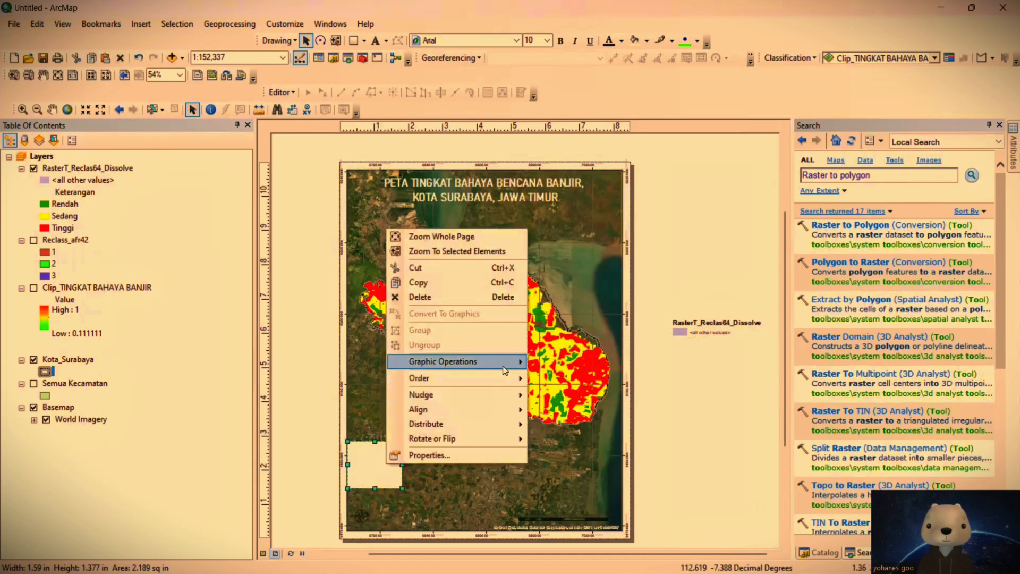
mouse_move(523, 378)
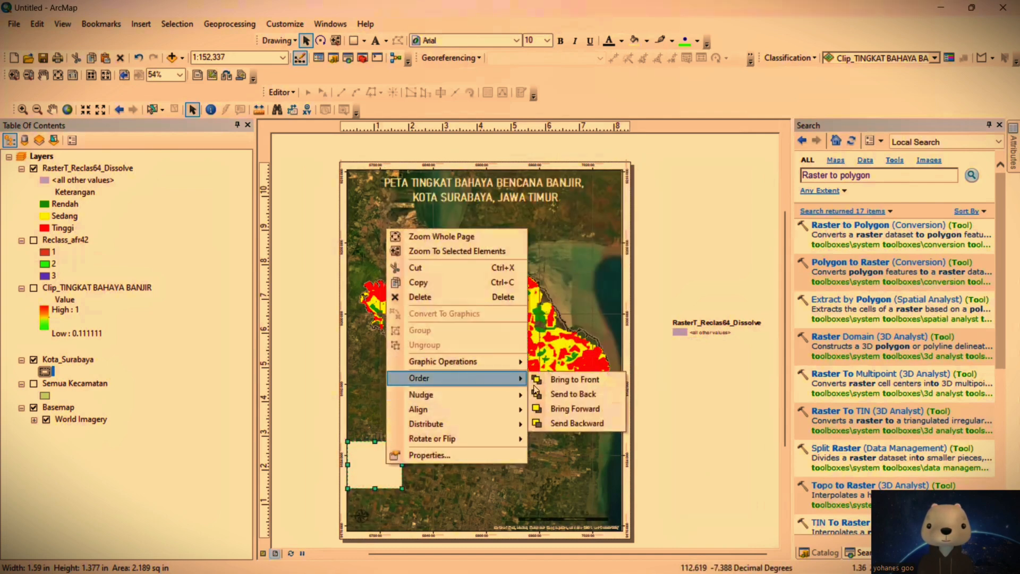
left_click(602, 422)
right_click(370, 466)
left_click(409, 458)
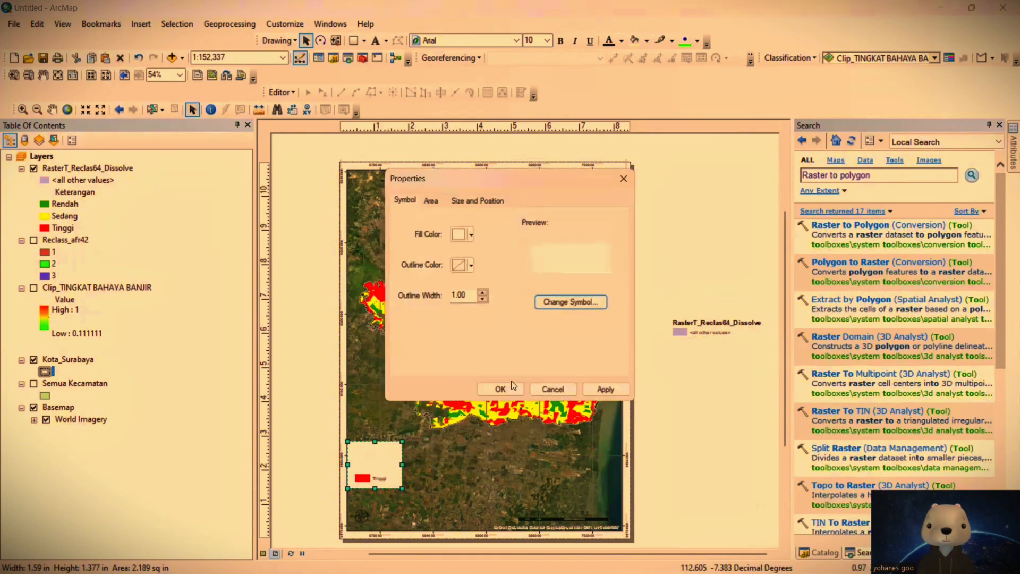
left_click(617, 181)
Step: Send the white rectangle to the back, and bring it forward one level so it sits between map and legend
right_click(377, 474)
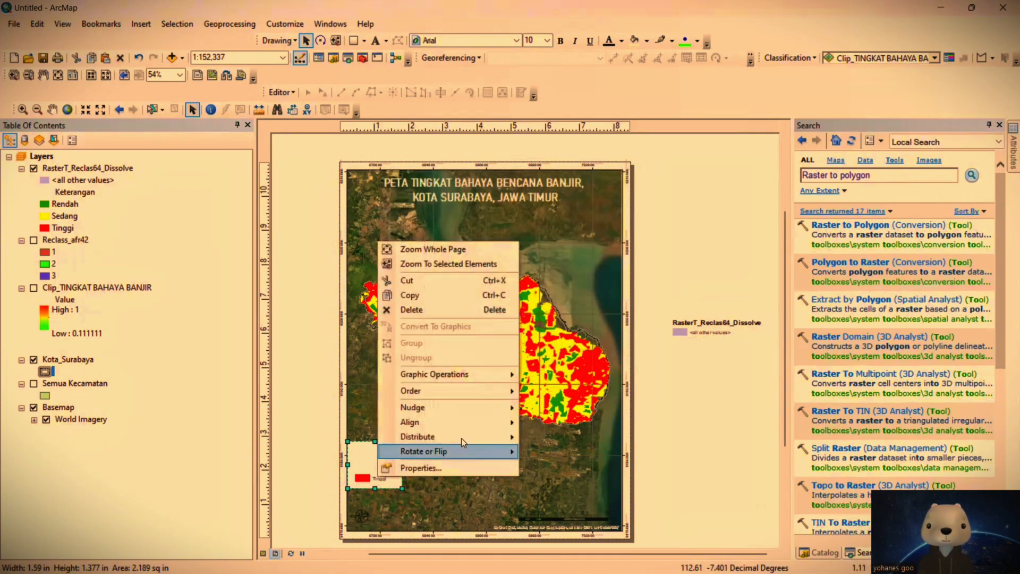
mouse_move(484, 392)
left_click(551, 395)
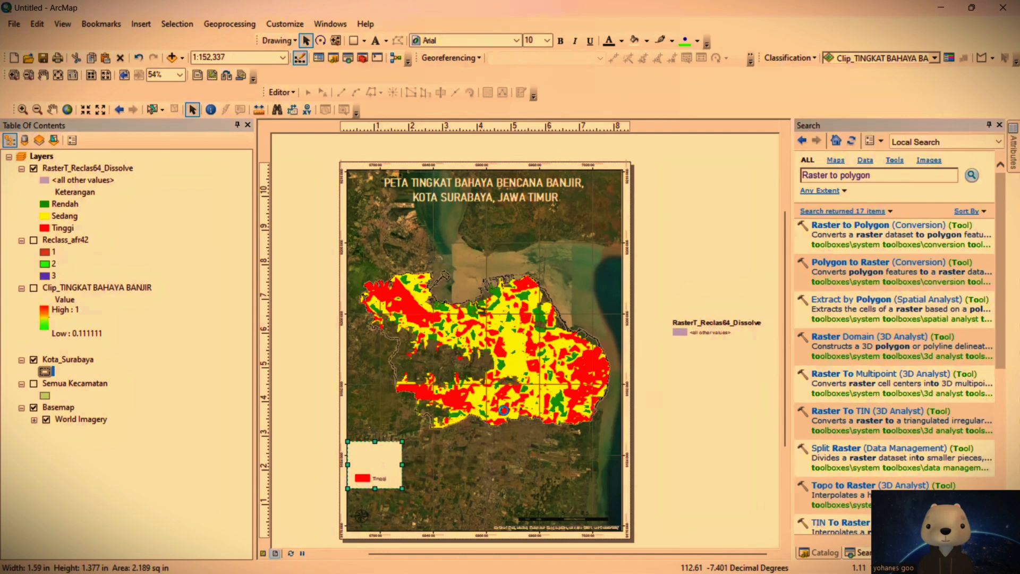
right_click(385, 447)
mouse_move(467, 362)
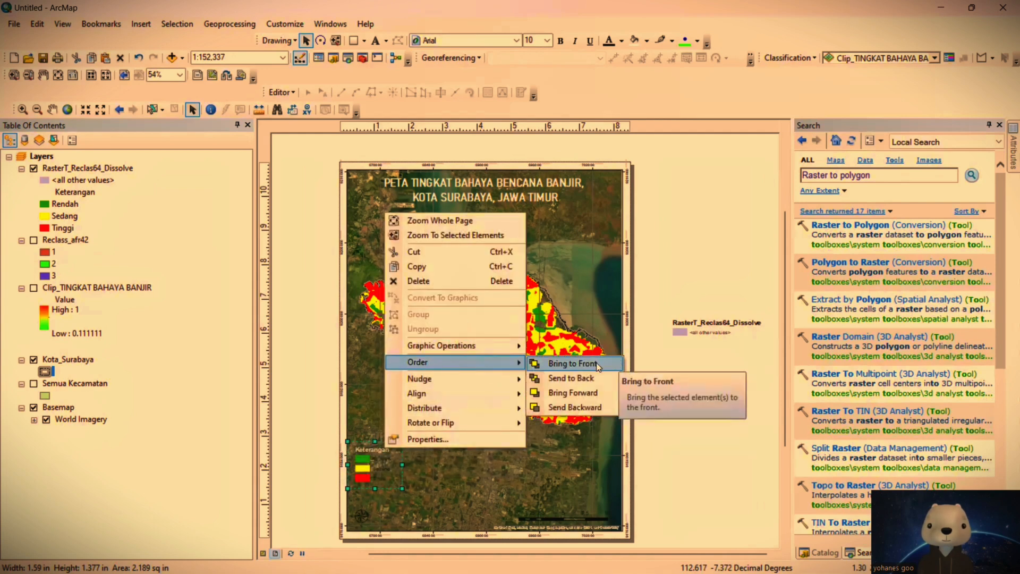
left_click(570, 398)
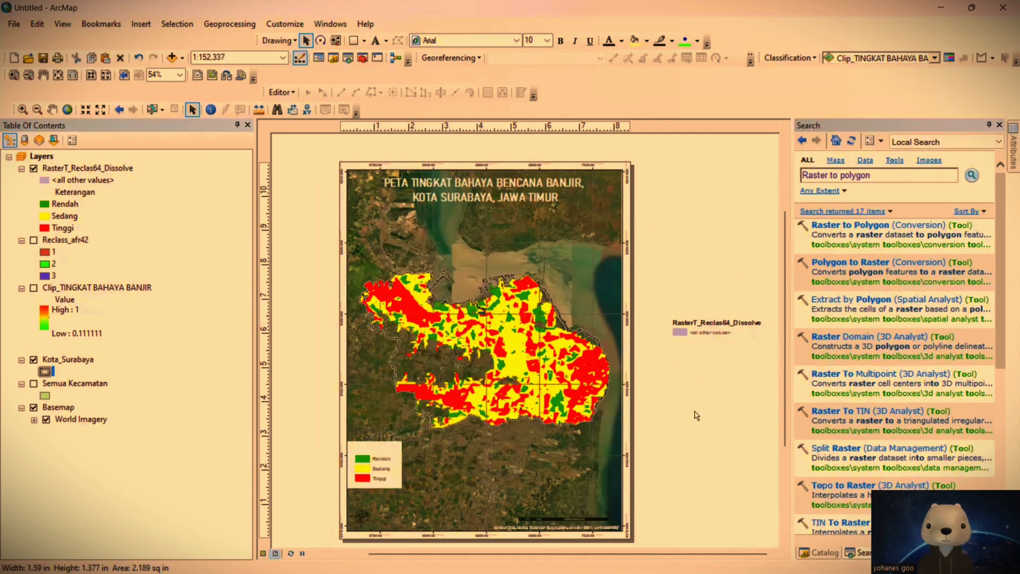
Step: Shift the Keterangan heading toward the middle of the legend box and color it black
double_click(377, 448)
mouse_move(378, 447)
left_mouse_down()
mouse_move(442, 453)
mouse_move(383, 447)
left_mouse_up()
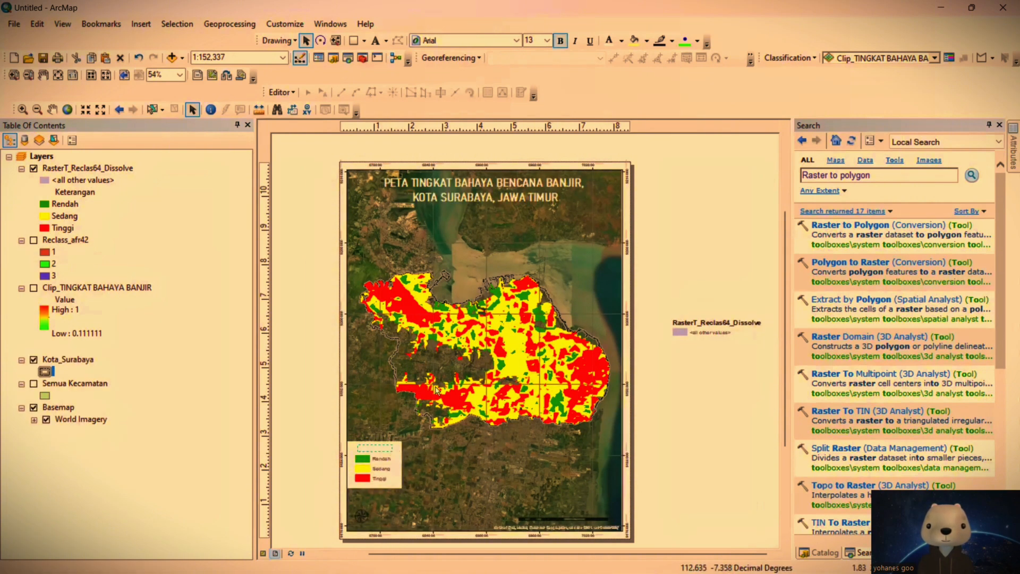
left_click(620, 43)
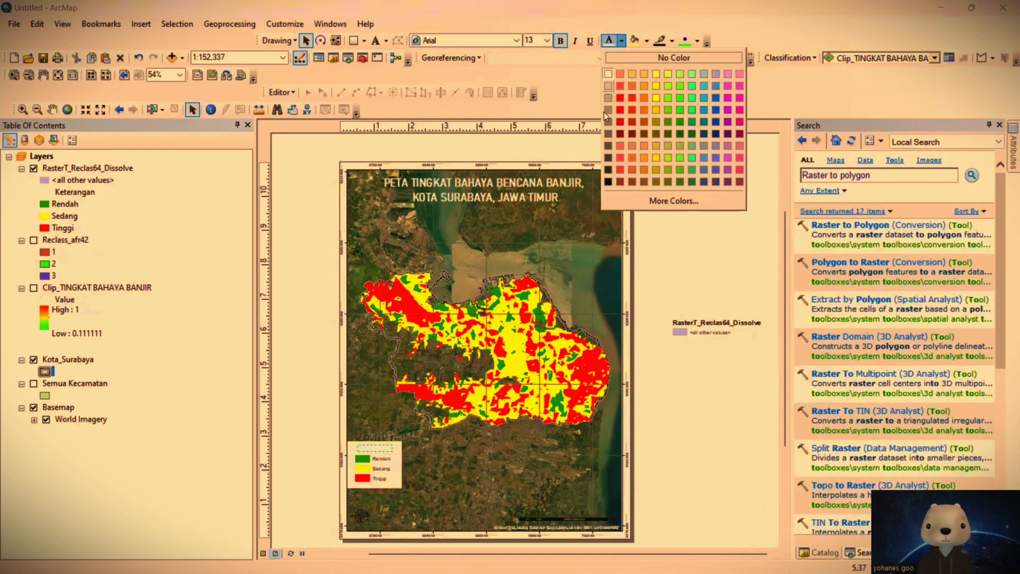
left_click(607, 185)
Step: Delete the leftover RasterT_Reclas64_Dissolve and "<all other values>" legend elements beside the page and display the whole page
left_click_drag(663, 286, 769, 369)
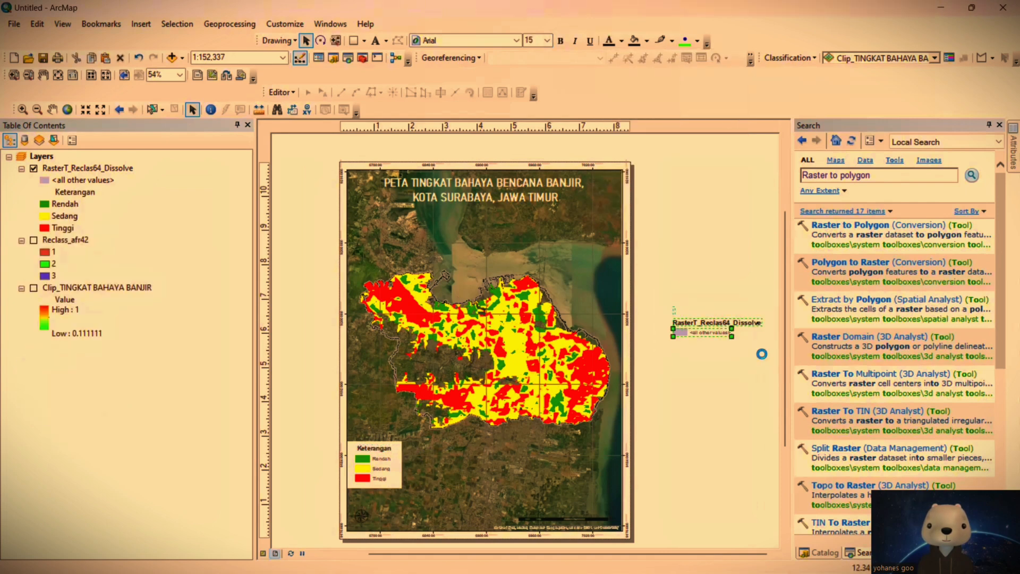
key("Delete")
right_click(680, 180)
left_click(700, 186)
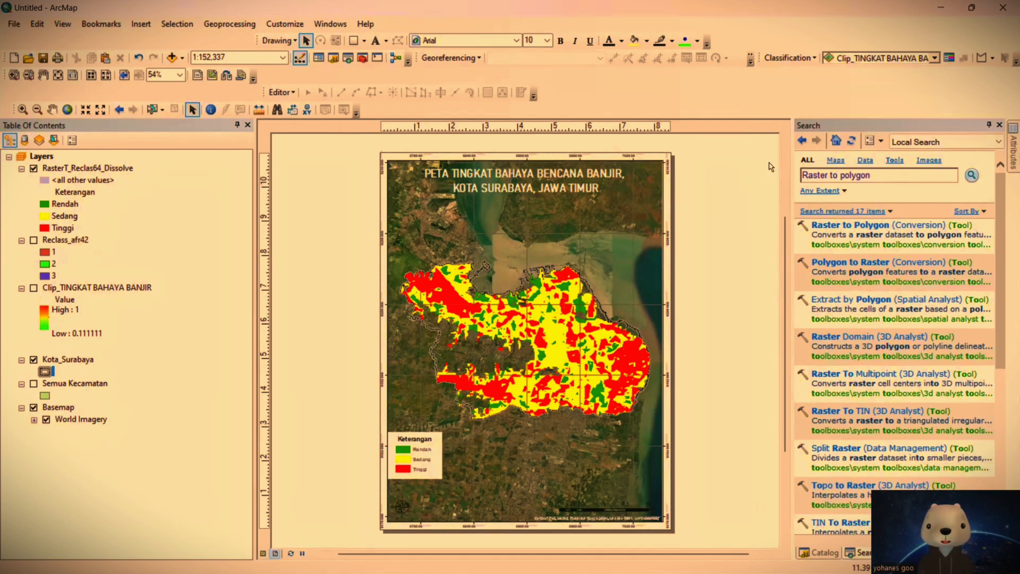
left_click(184, 58)
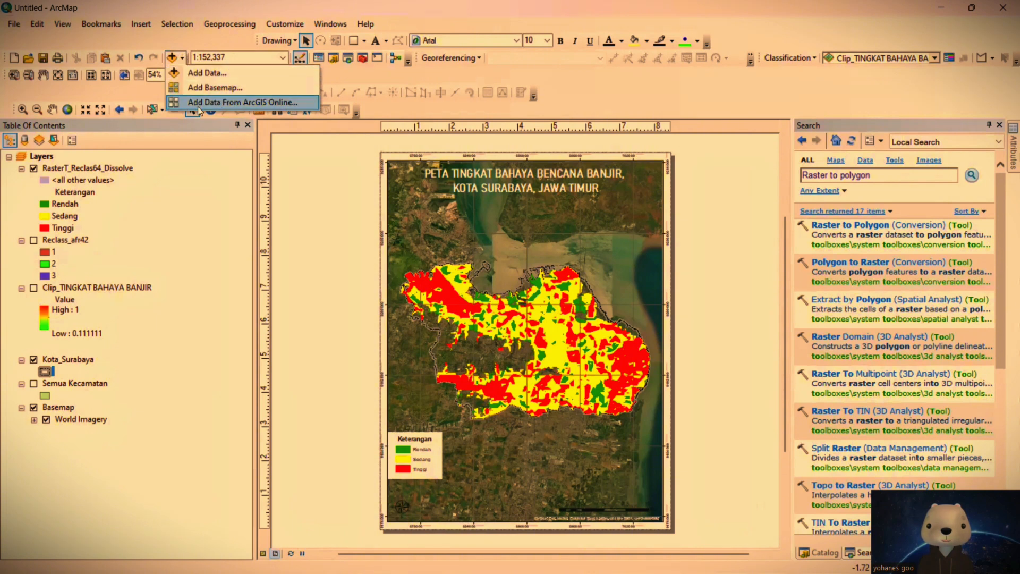
left_click(720, 237)
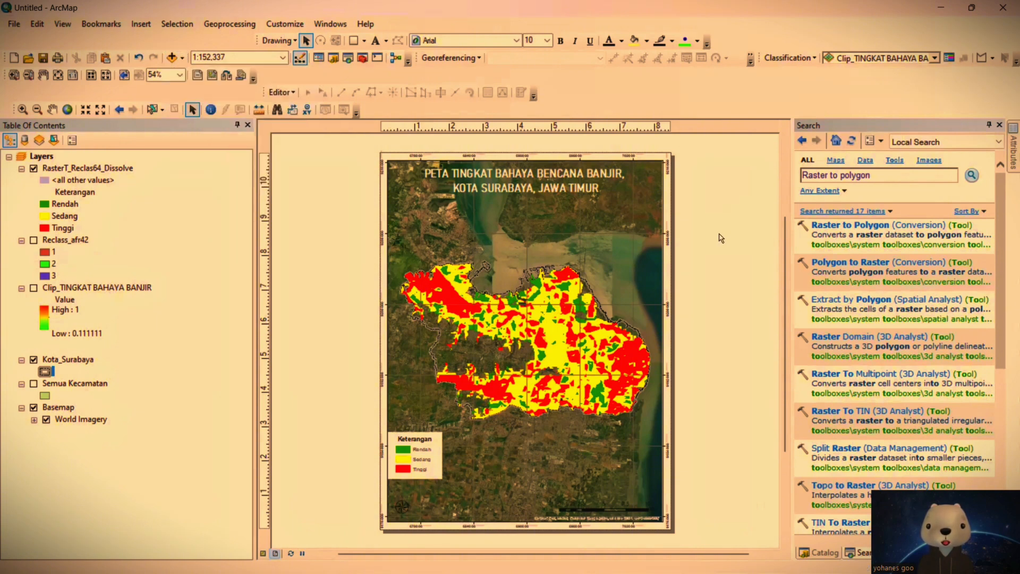